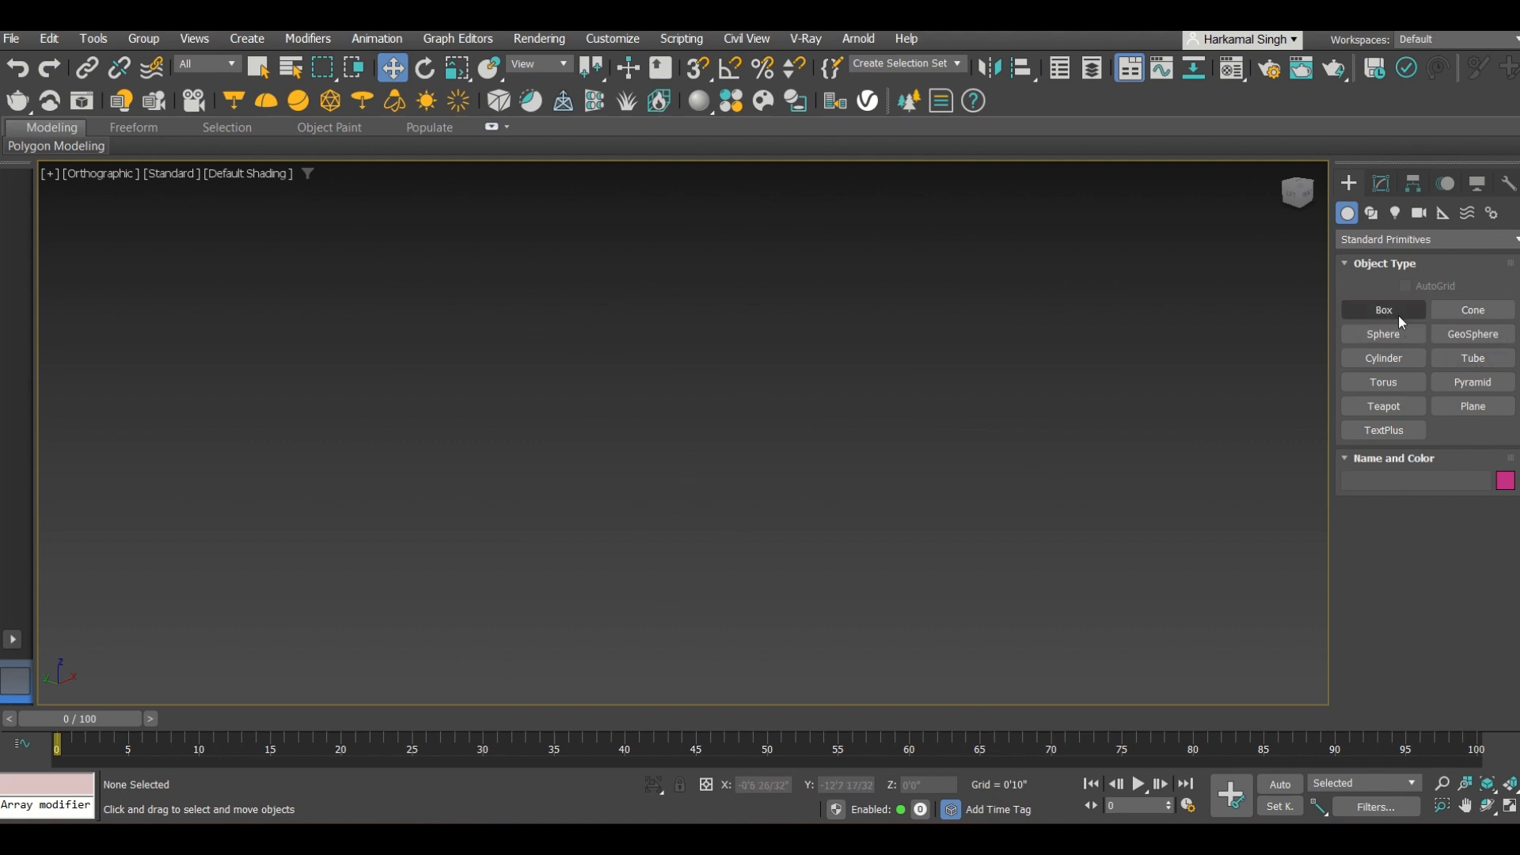
Draw a plane about 11'3" long and 10'7" wide and display it with edged faces.
left_click(1464, 407)
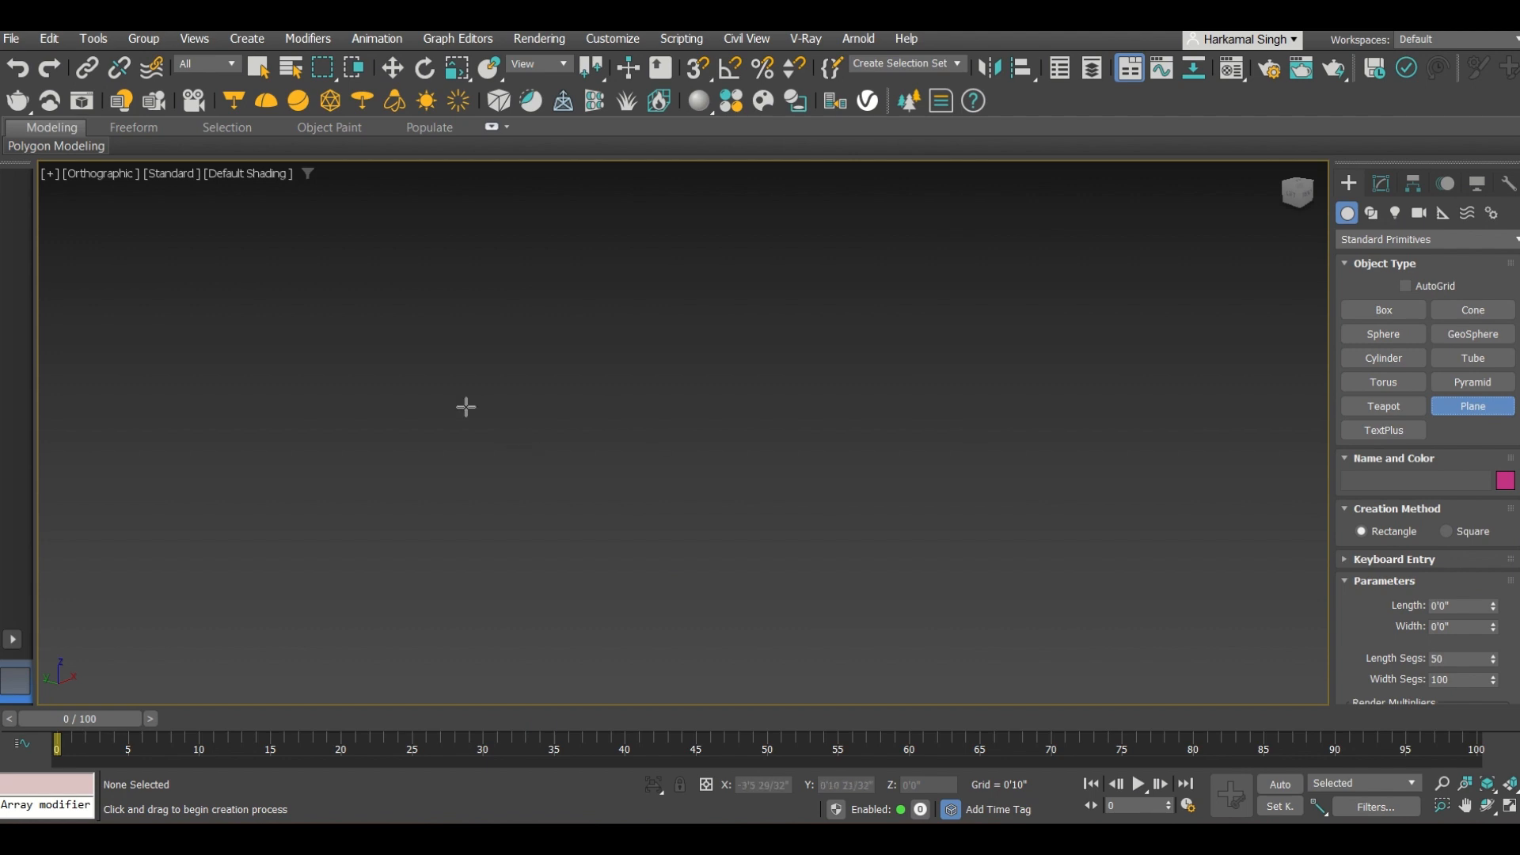
left_click_drag(404, 343, 575, 679)
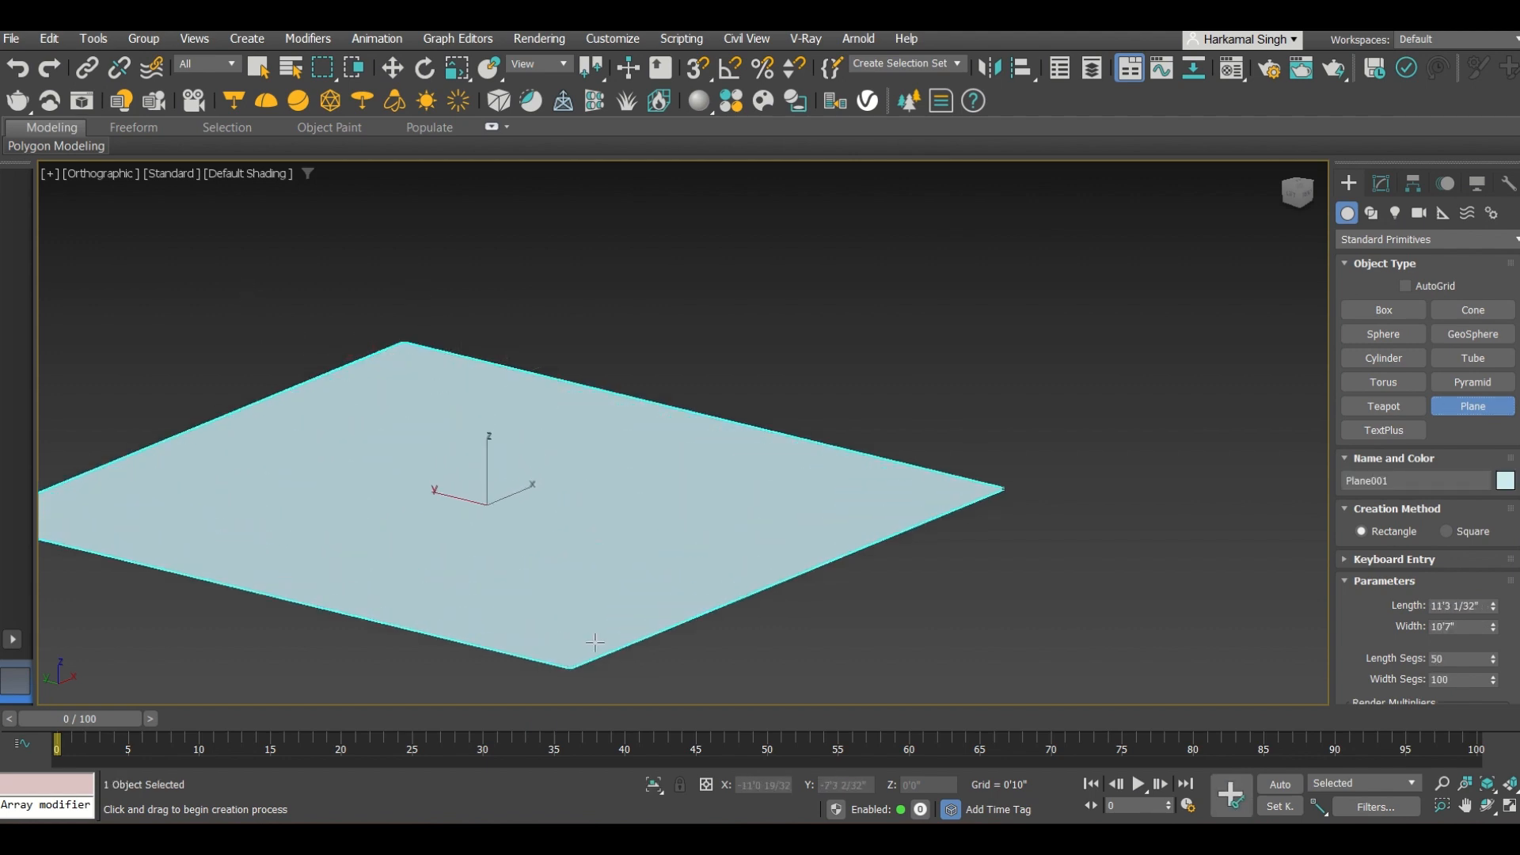
key("w")
middle_click_drag(671, 499, 729, 472)
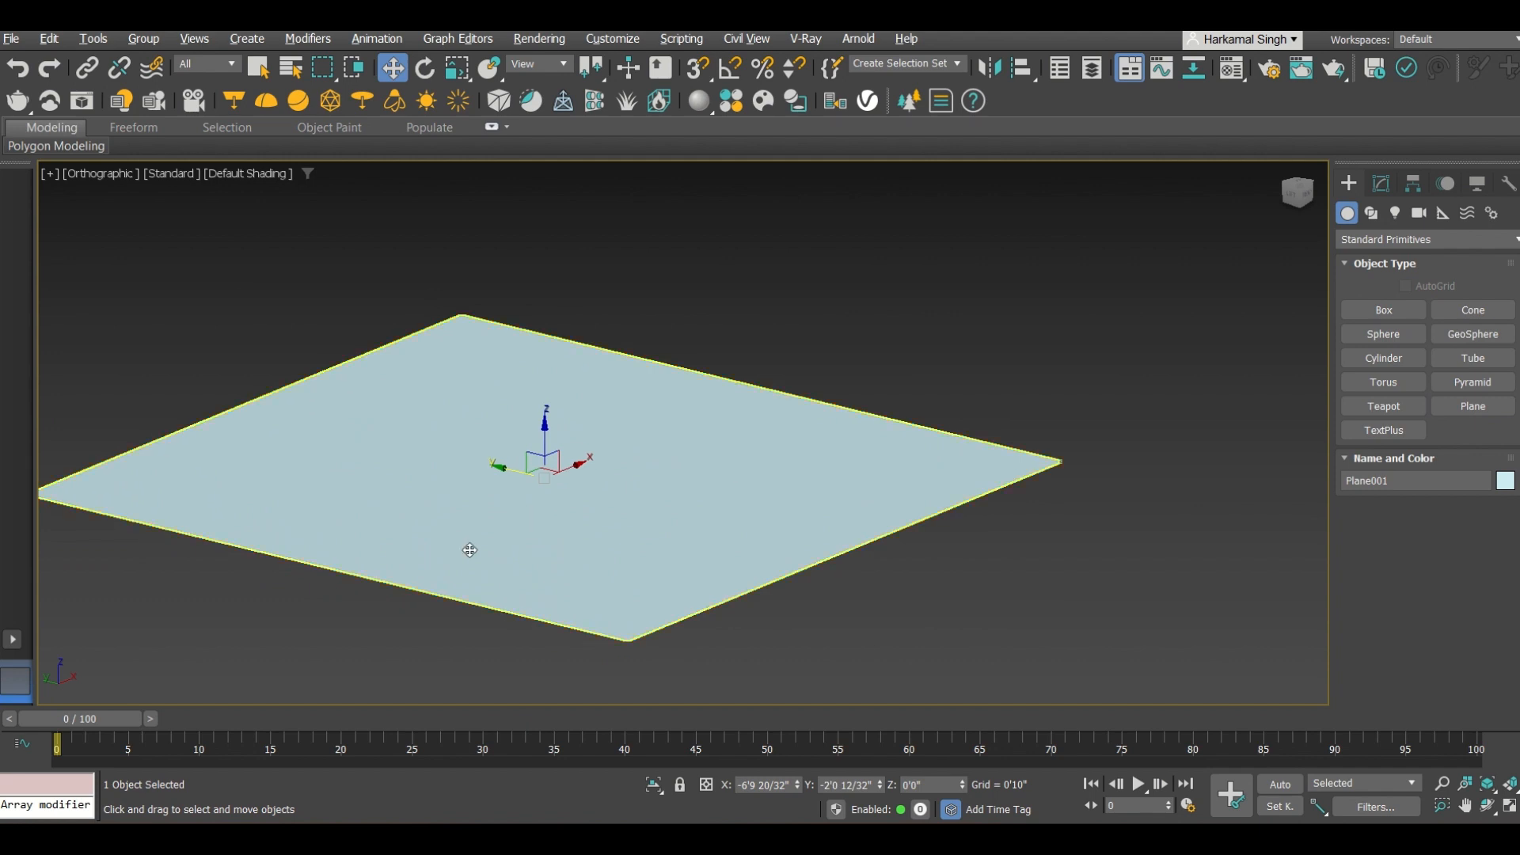
mouse_move(666, 544)
middle_mouse_down("alt")
mouse_move(638, 567)
mouse_move(672, 485)
middle_mouse_up("alt")
key("F4")
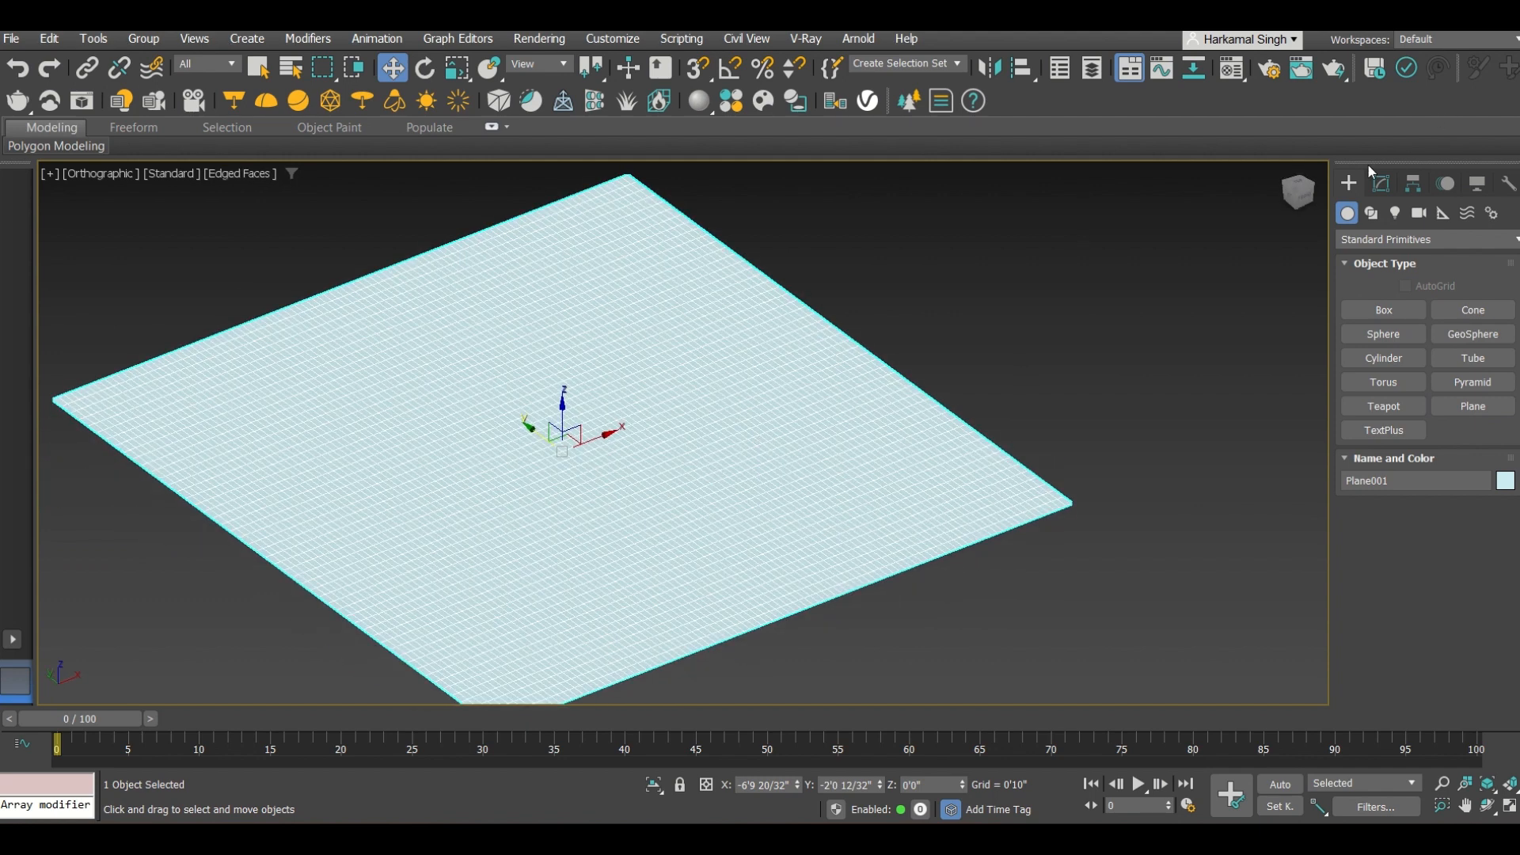
Set the plane's length and width to 20'0" each.
left_click(1379, 183)
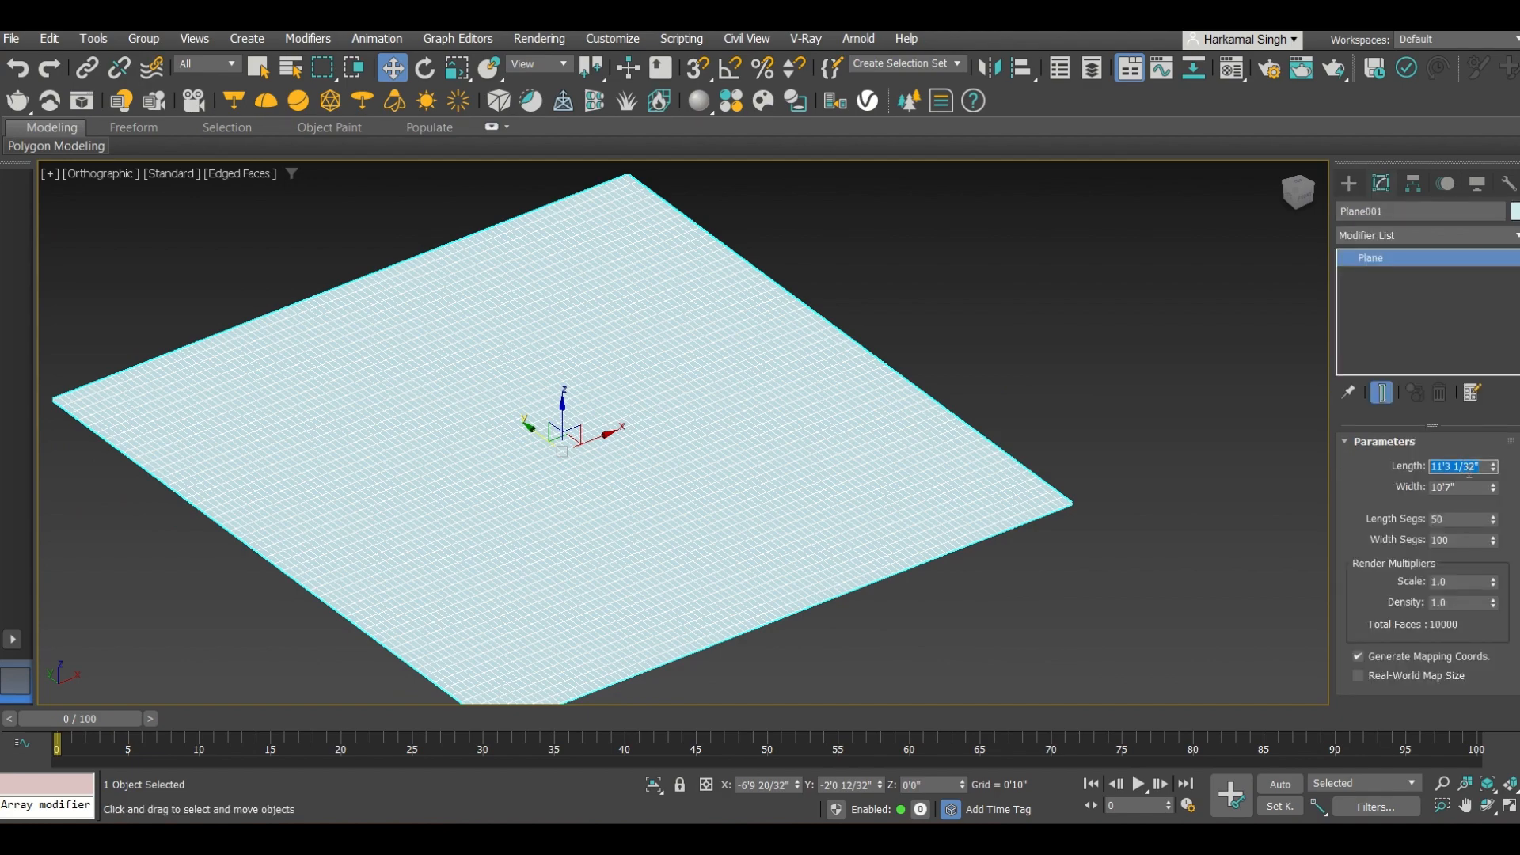
type("15")
key("Return")
key("Tab")
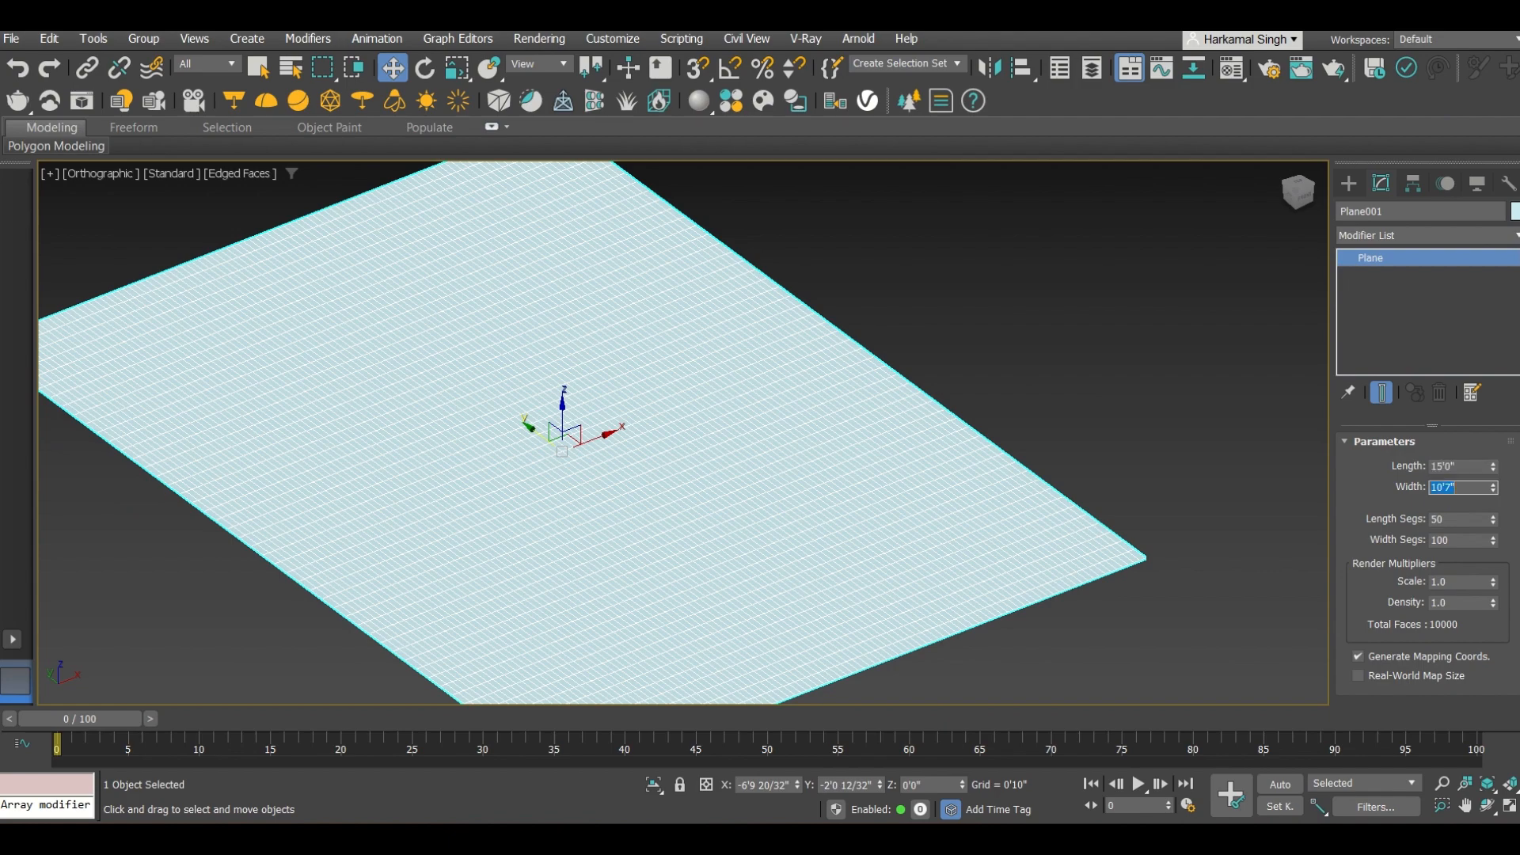
key("Return")
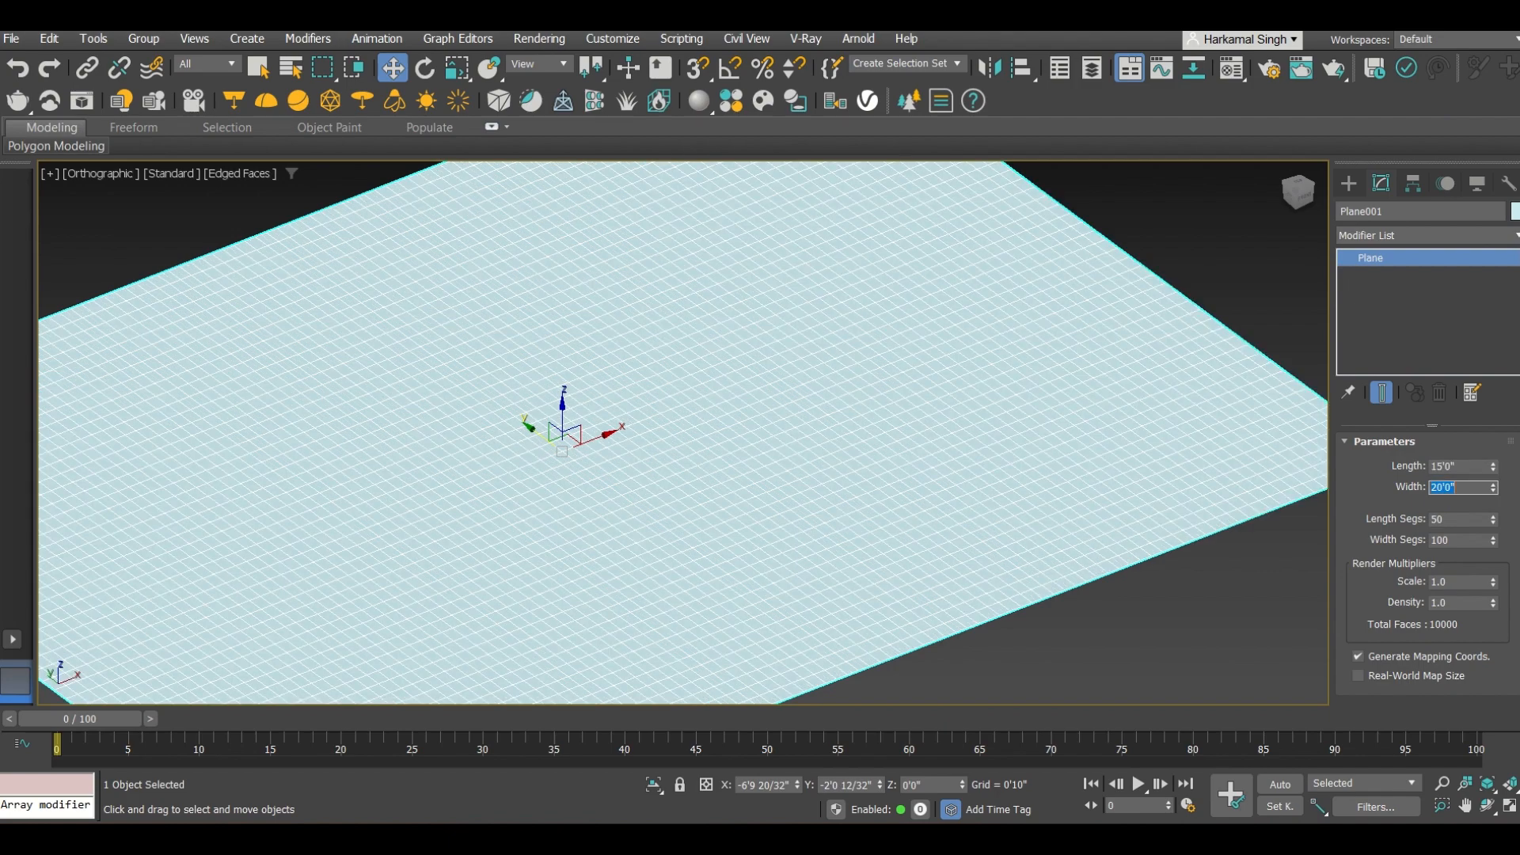
key("z")
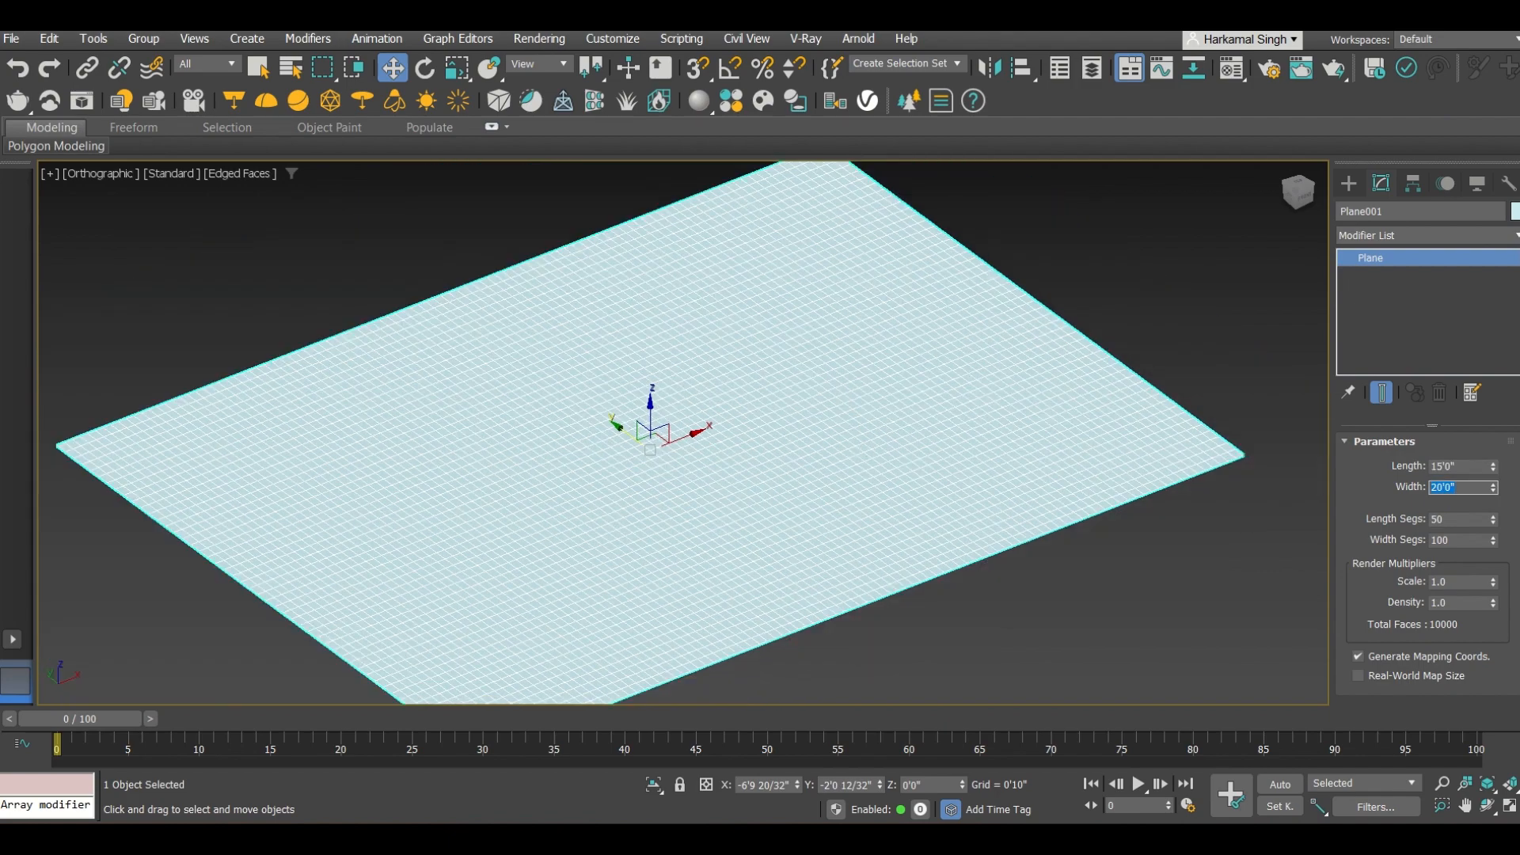
left_click(1474, 470)
type("20")
key("Return")
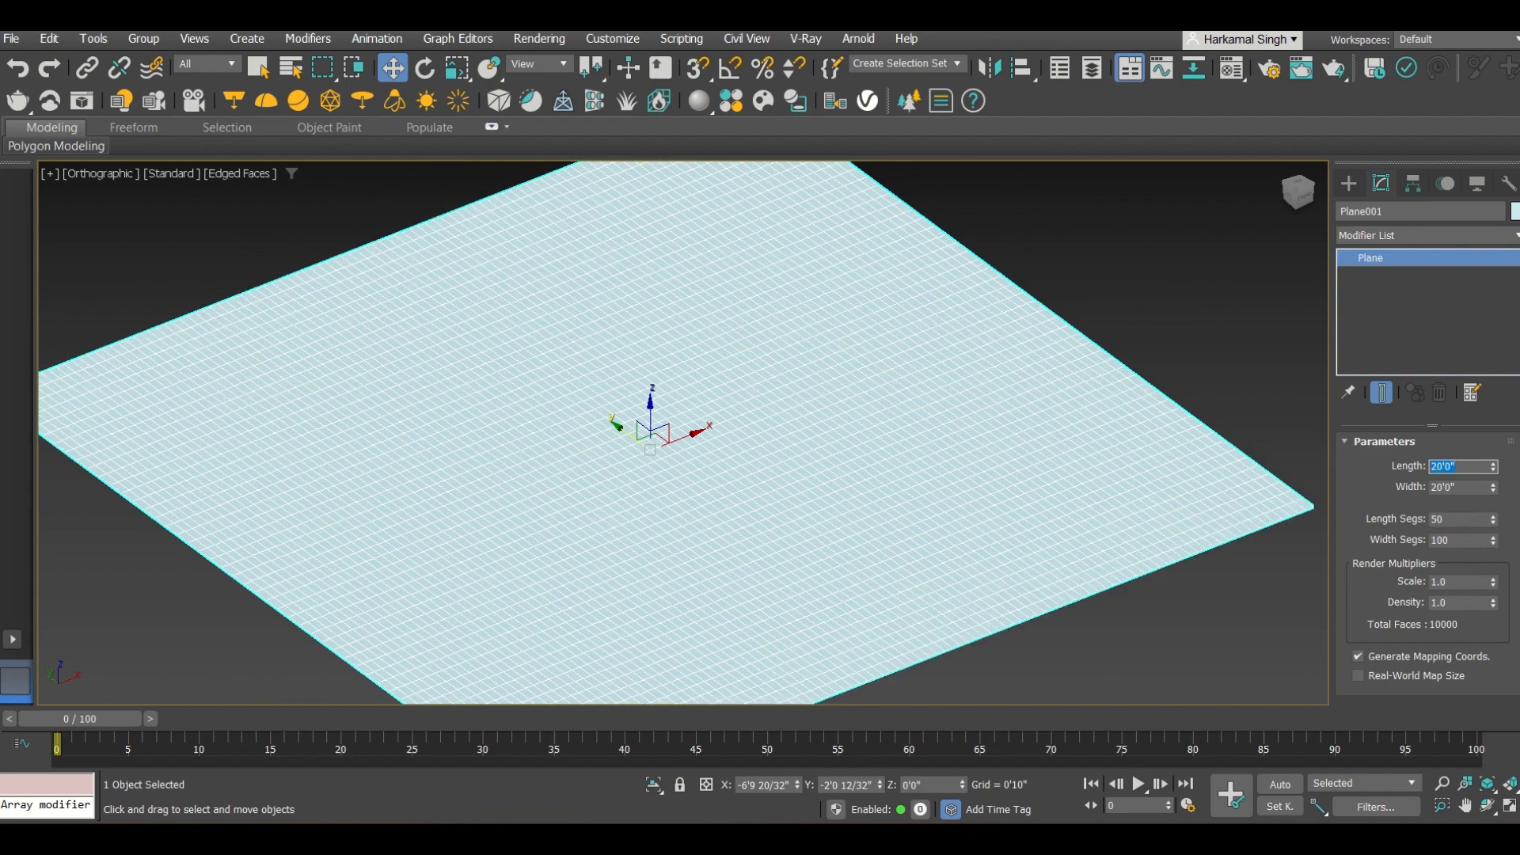
Reduce the plane's length and width segments to 1 each.
double_click(1446, 520)
type("1")
key("Tab")
type("1")
key("Tab")
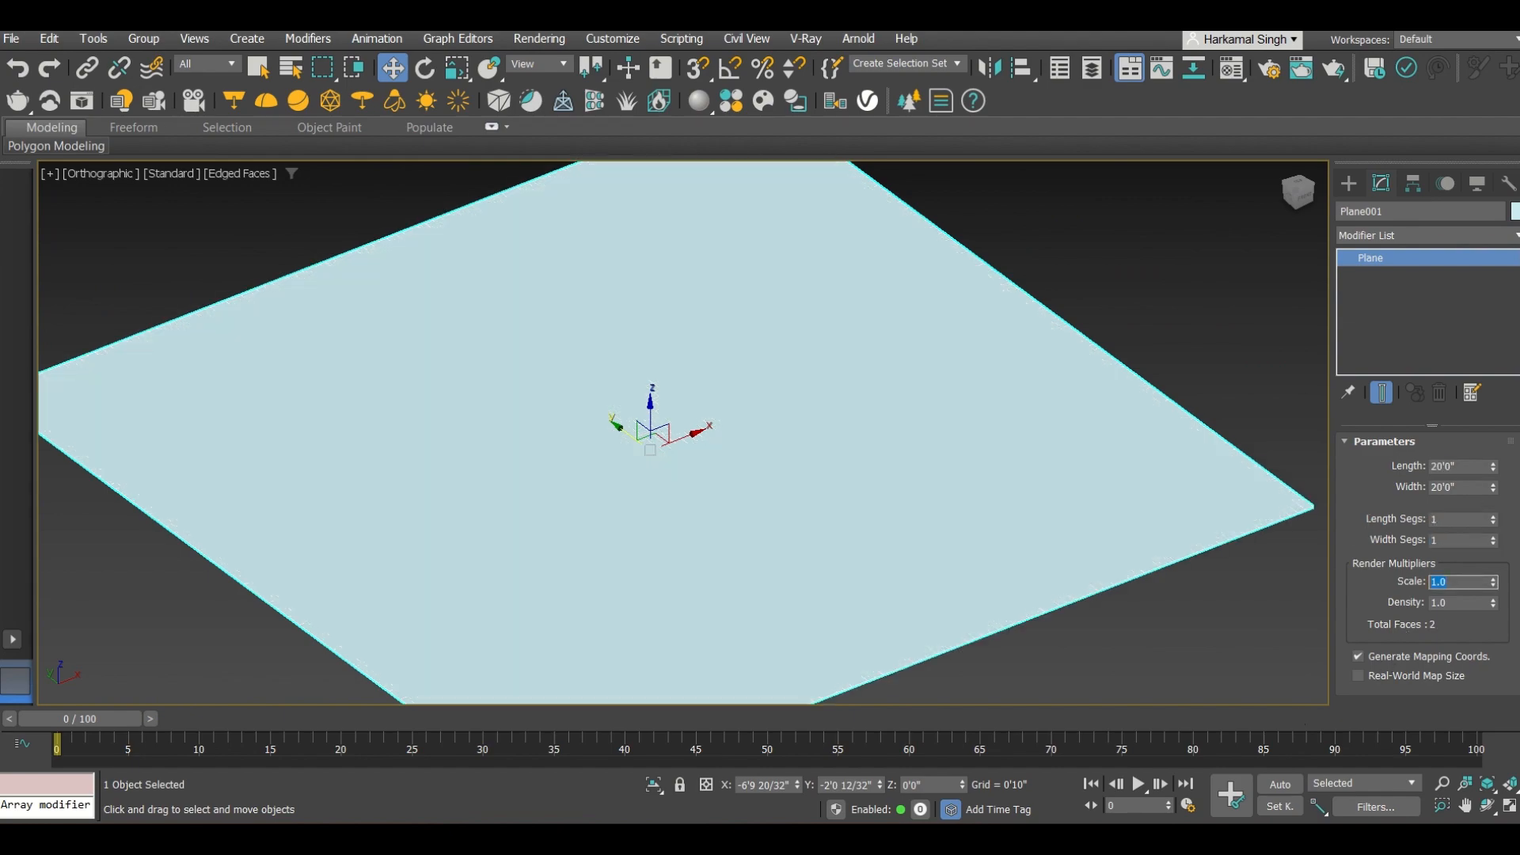
scroll(867, 467, "down", 3)
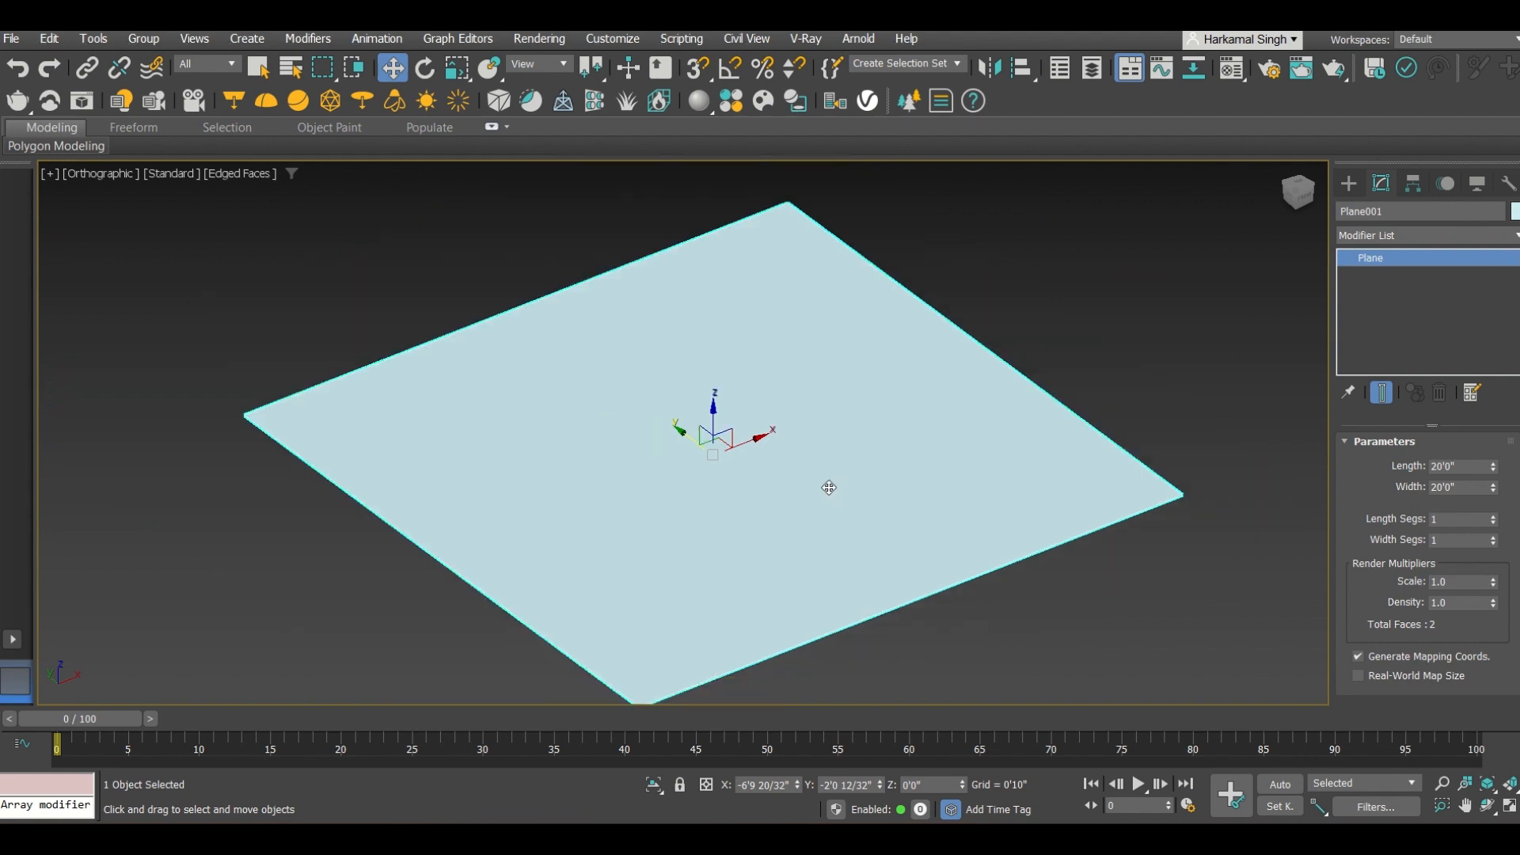
key("F3")
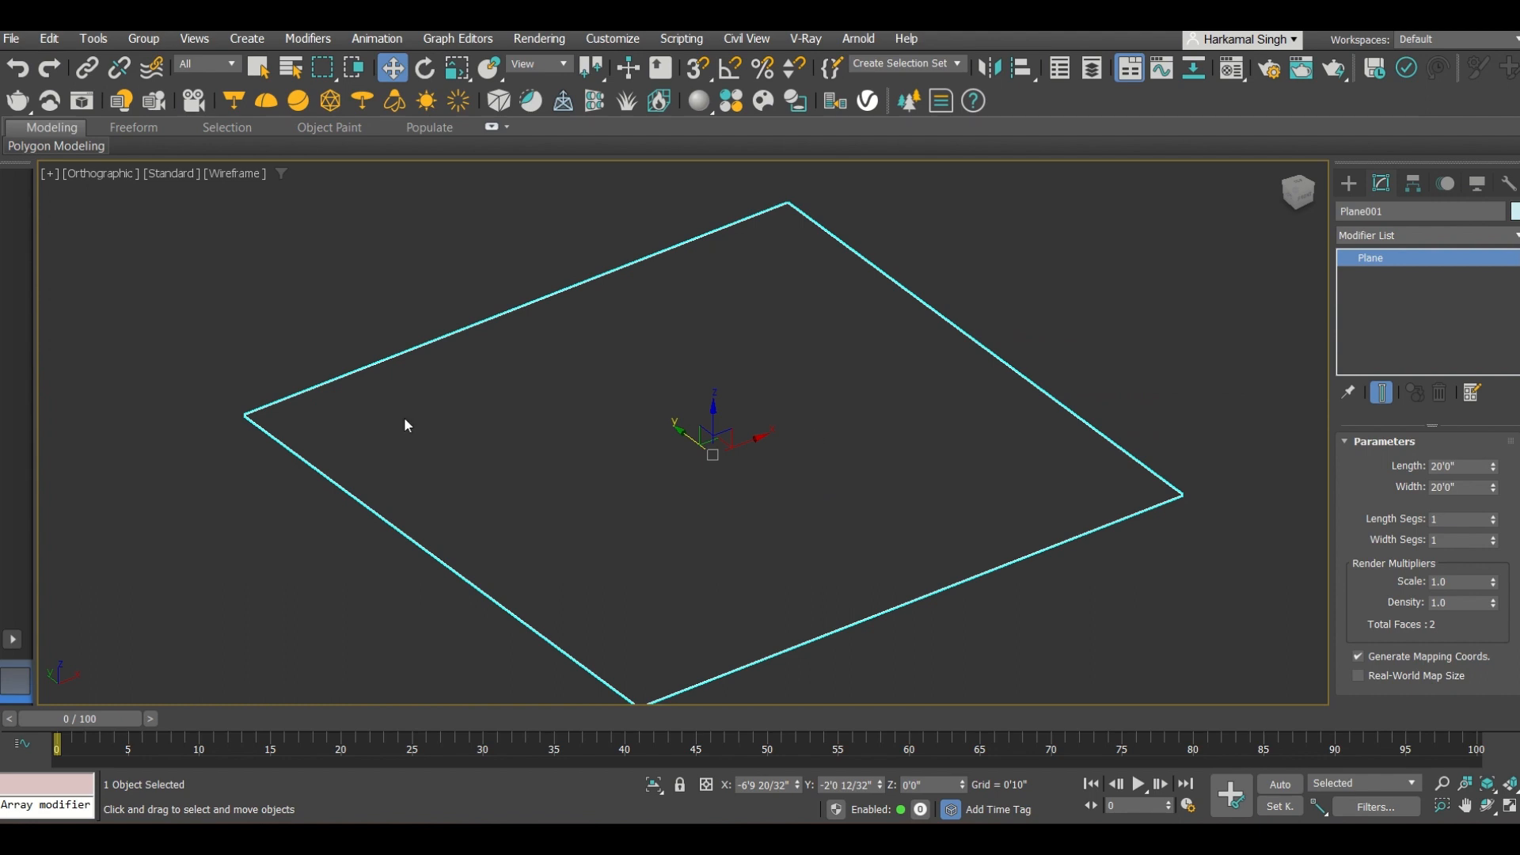
key("F3")
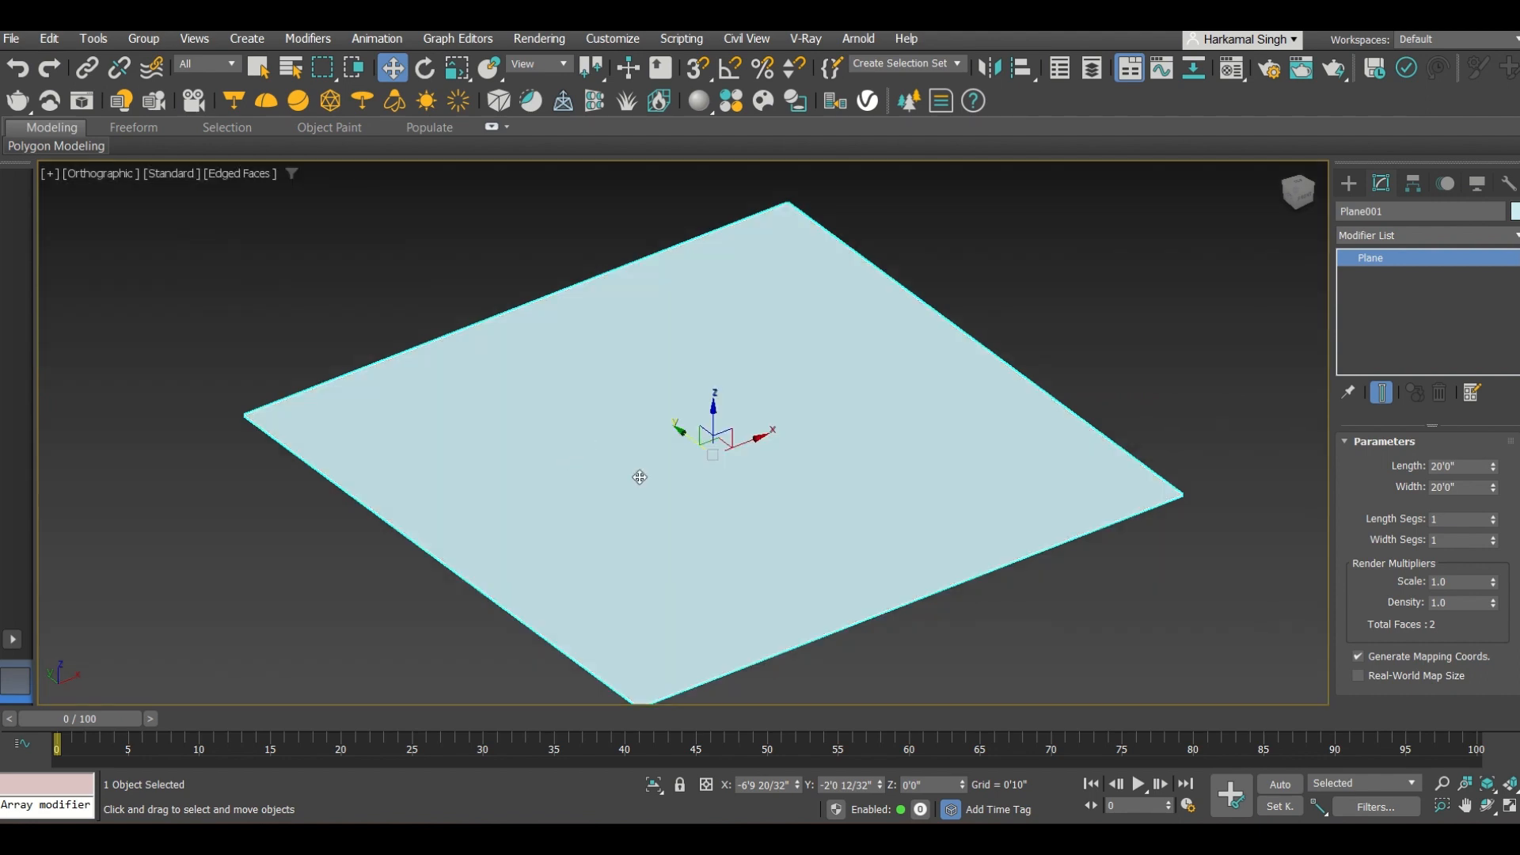
In the top view, create a box about 8'5" by 9'2" and 3" high near the middle of the plane.
middle_click_drag(638, 475, 618, 476)
key("t")
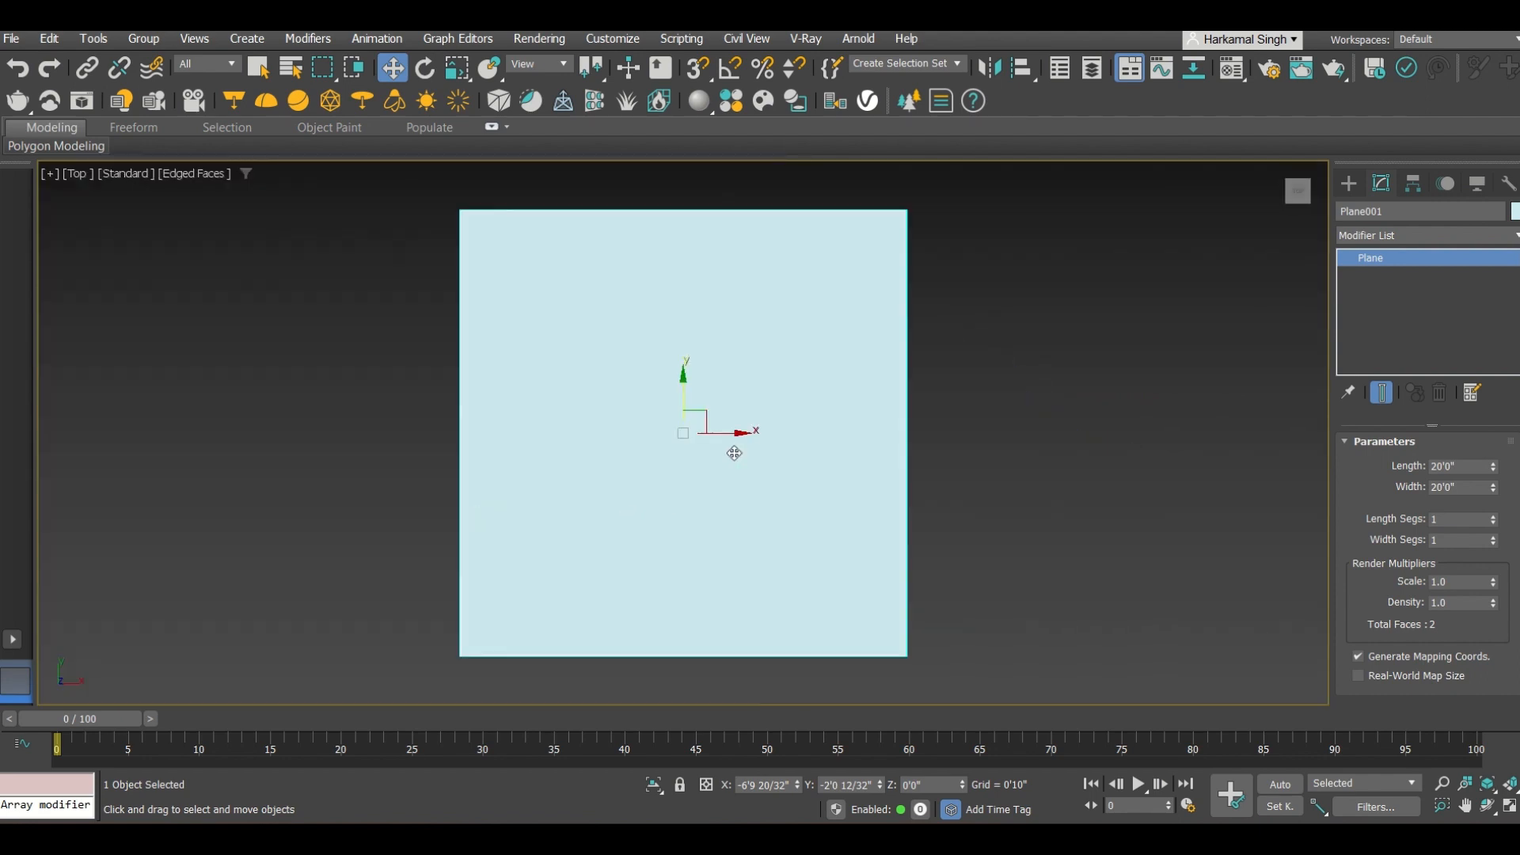
left_click(1348, 183)
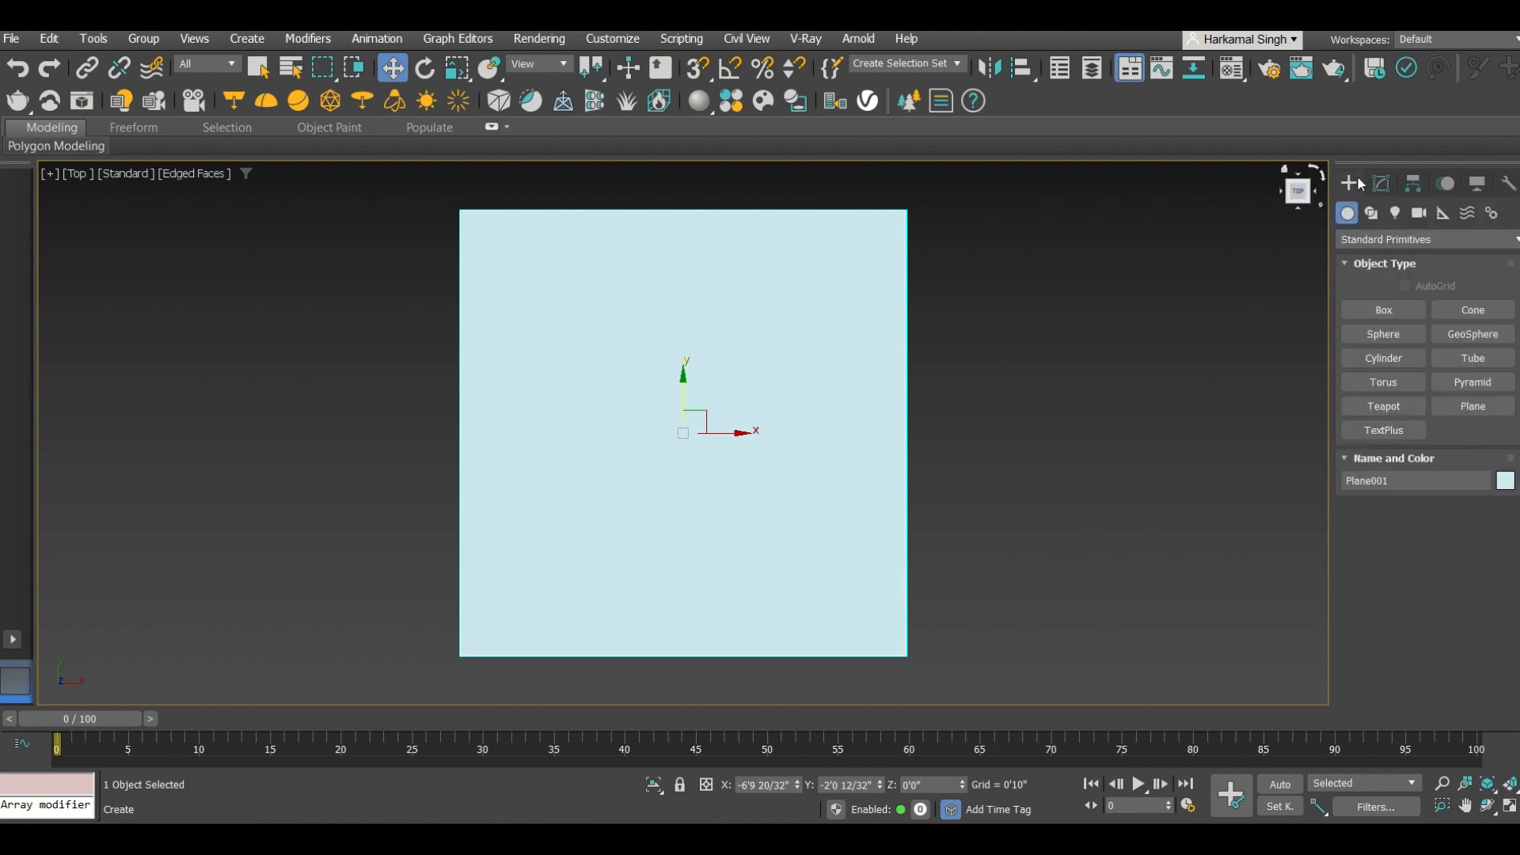
left_click(1399, 311)
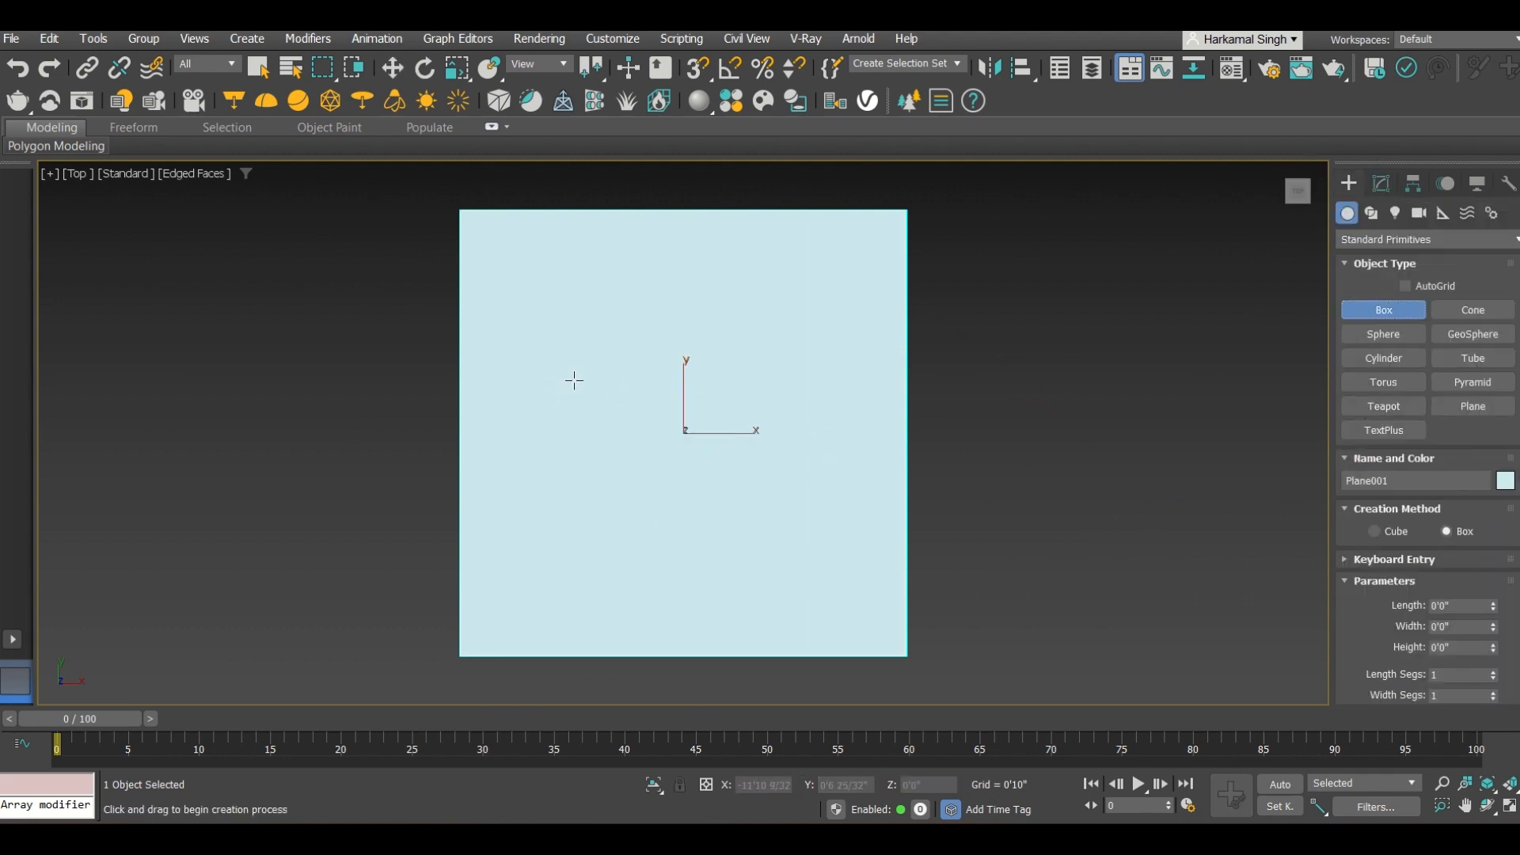
left_click_drag(575, 333, 780, 517)
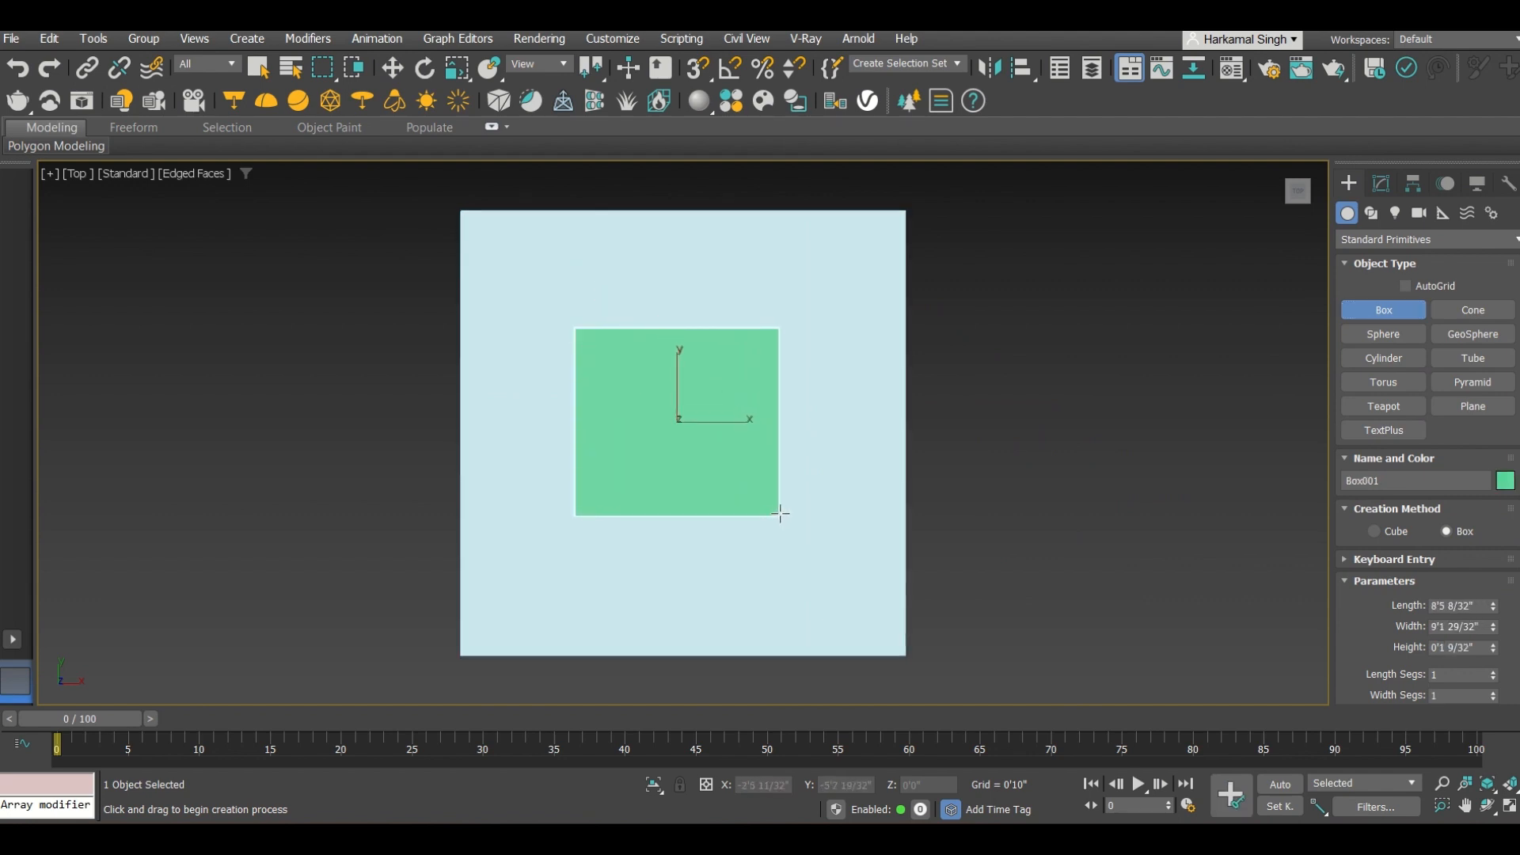
left_click(781, 515)
key("w")
Set the box's length to 6'0" and its width to 6'6".
middle_click_drag(718, 532, 712, 482, "alt")
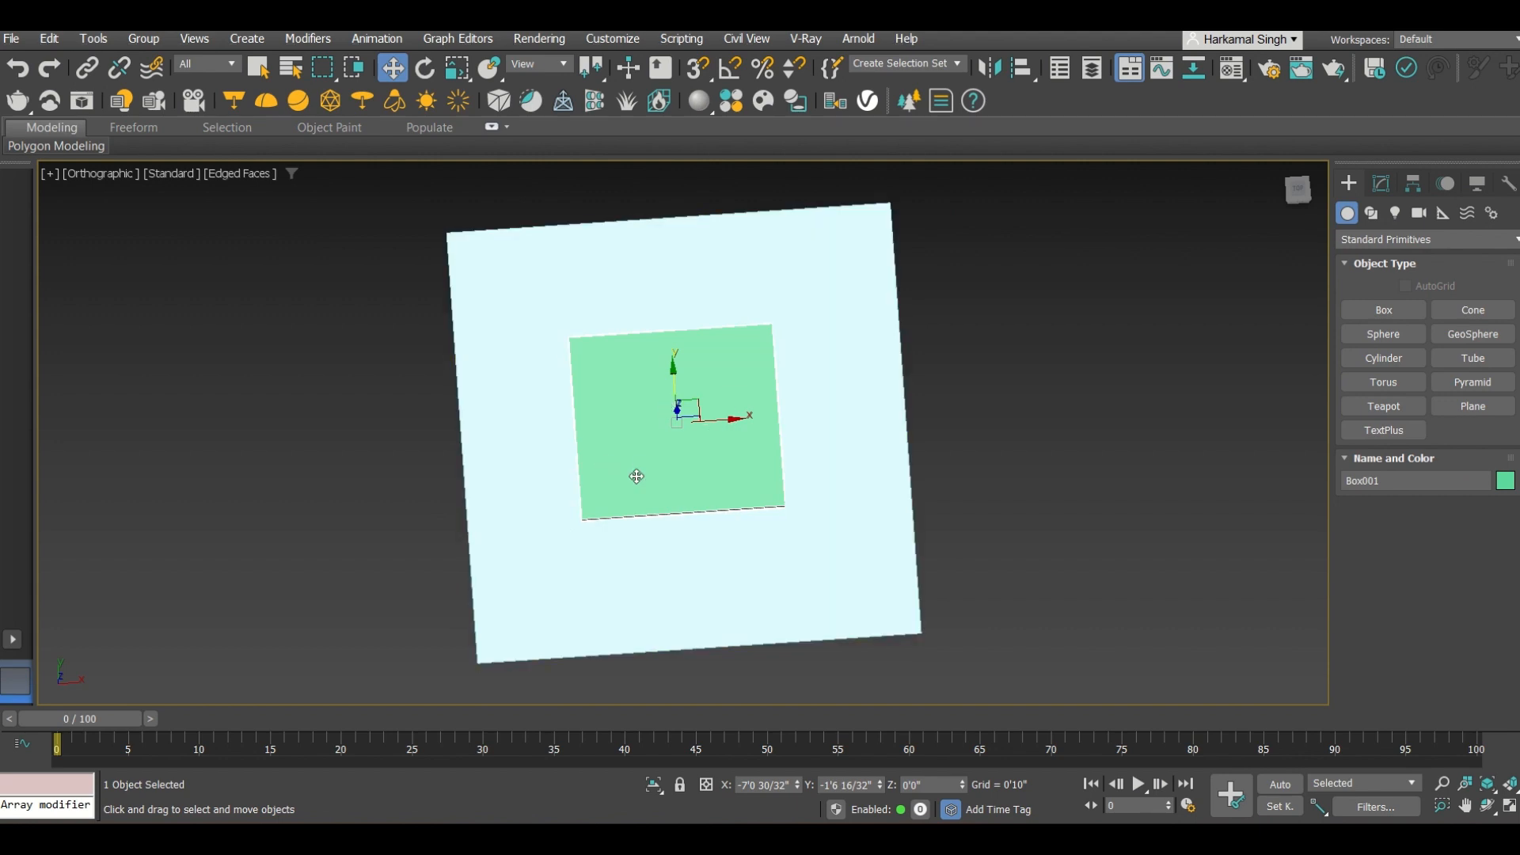
scroll(633, 475, "down", 4)
middle_click_drag(663, 425, 654, 471, "alt")
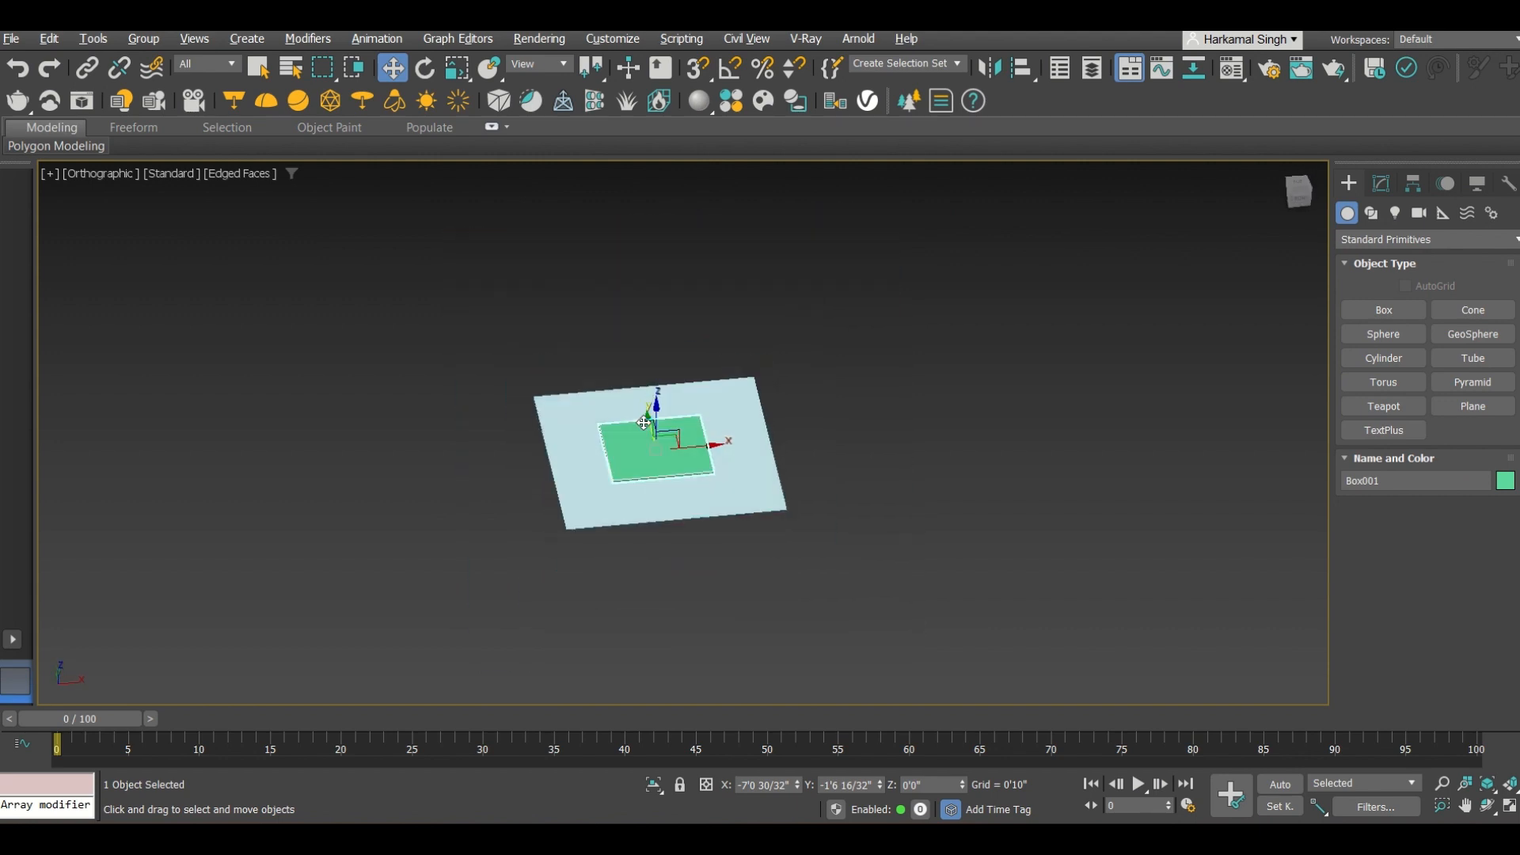
scroll(653, 475, "up", 5)
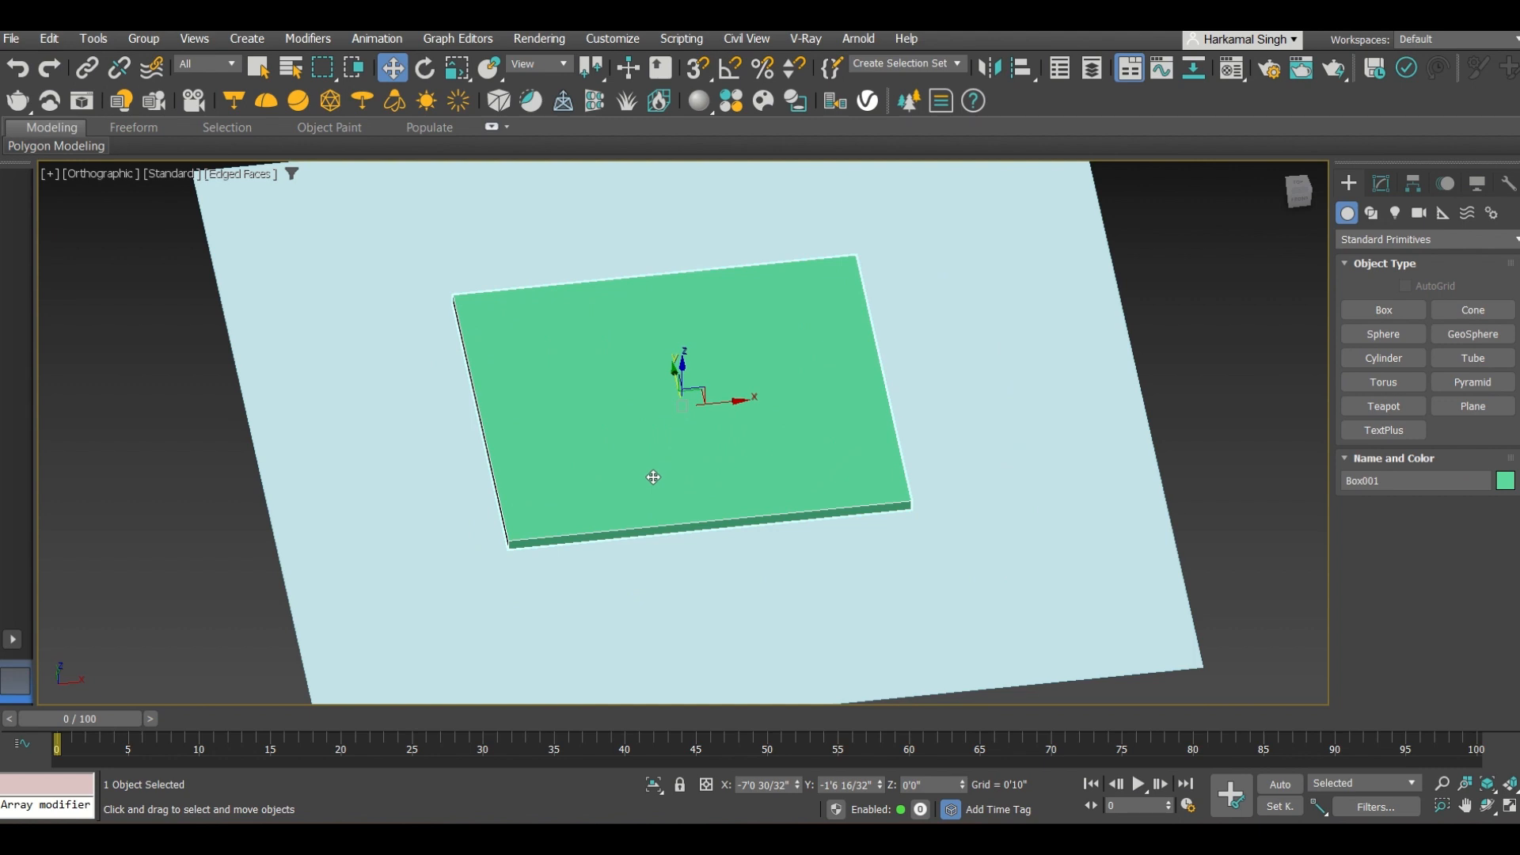
left_click(1380, 184)
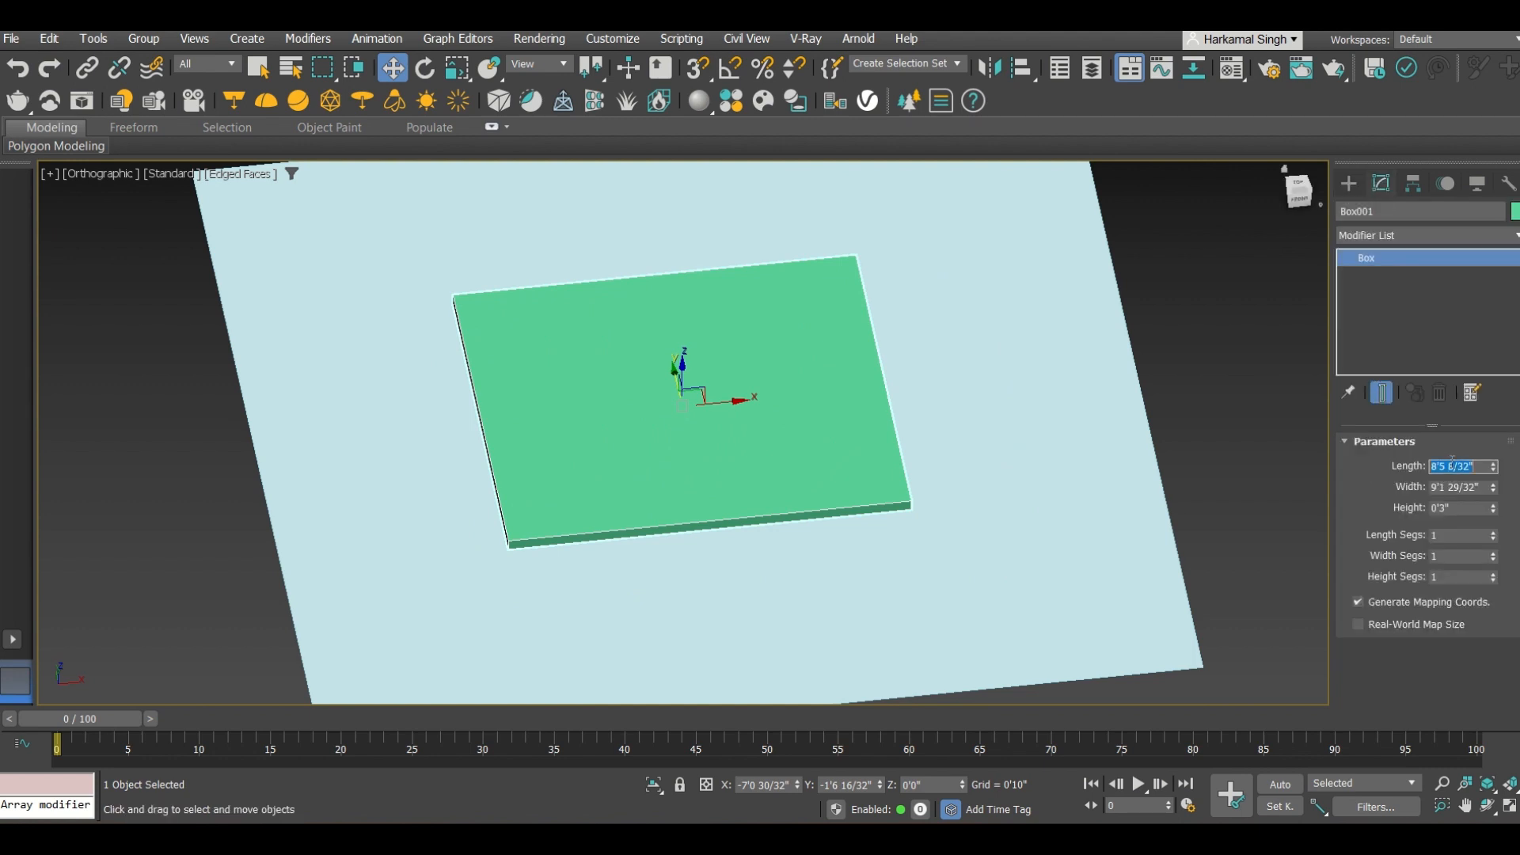
type("6")
key("Return")
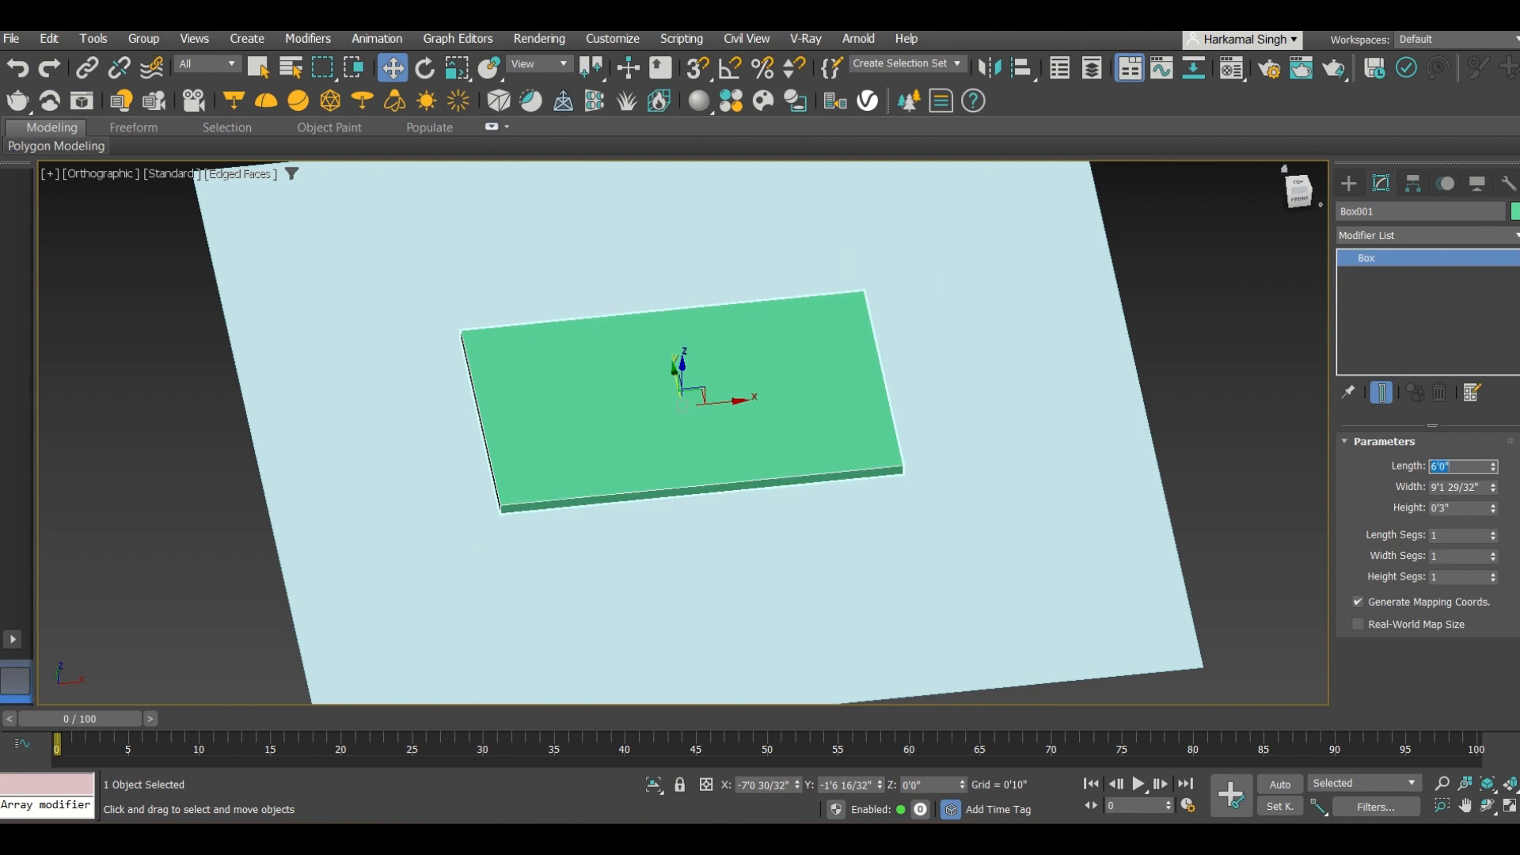
key("Tab")
type("6'6")
key("Return")
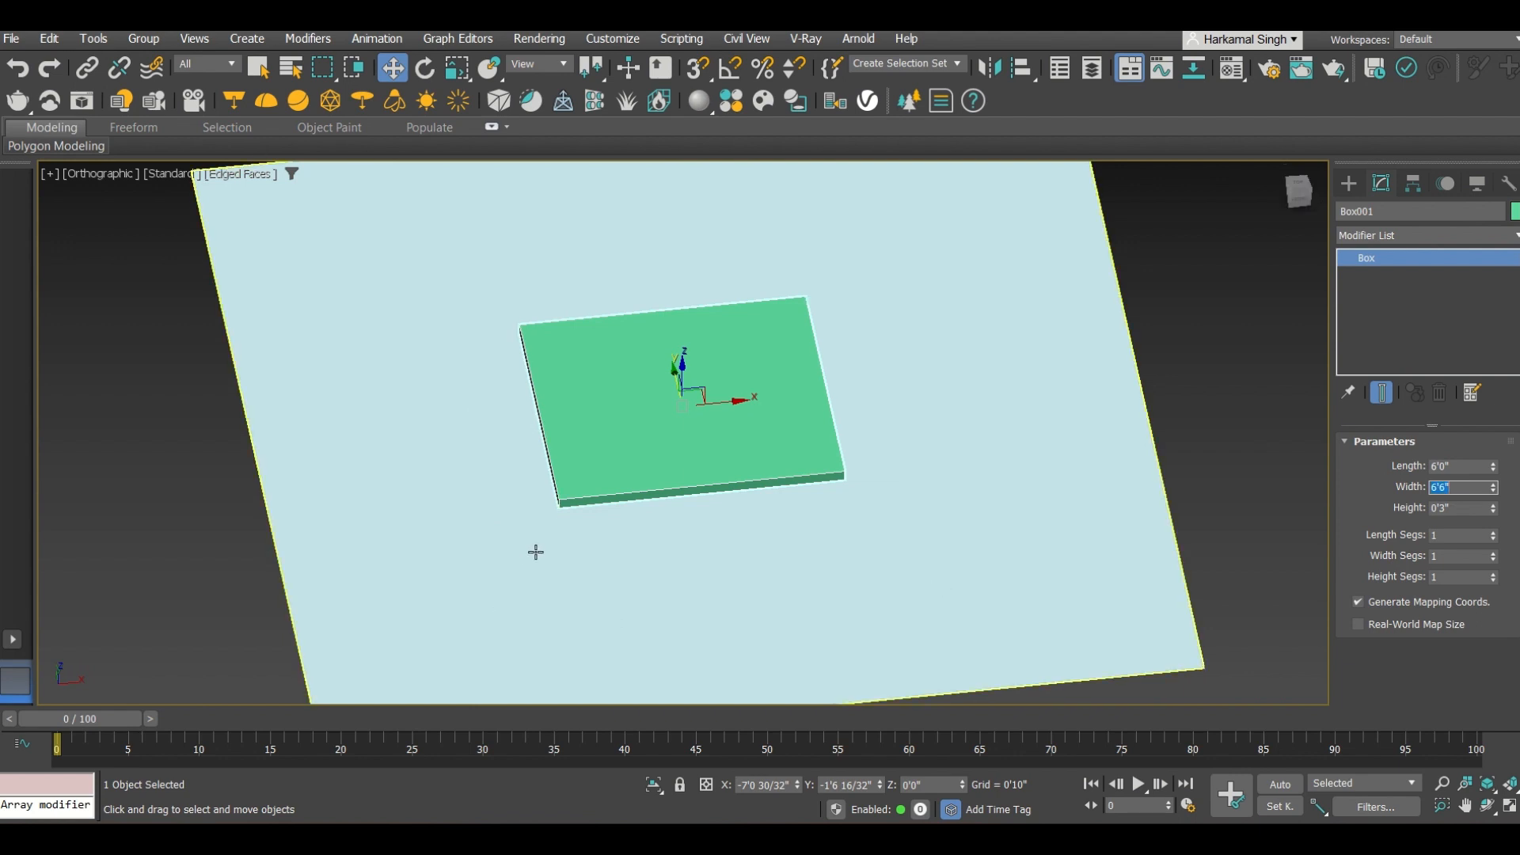
Change the box's length to 6'6" and set its height to 1'6".
left_click(1452, 468)
type("6'")
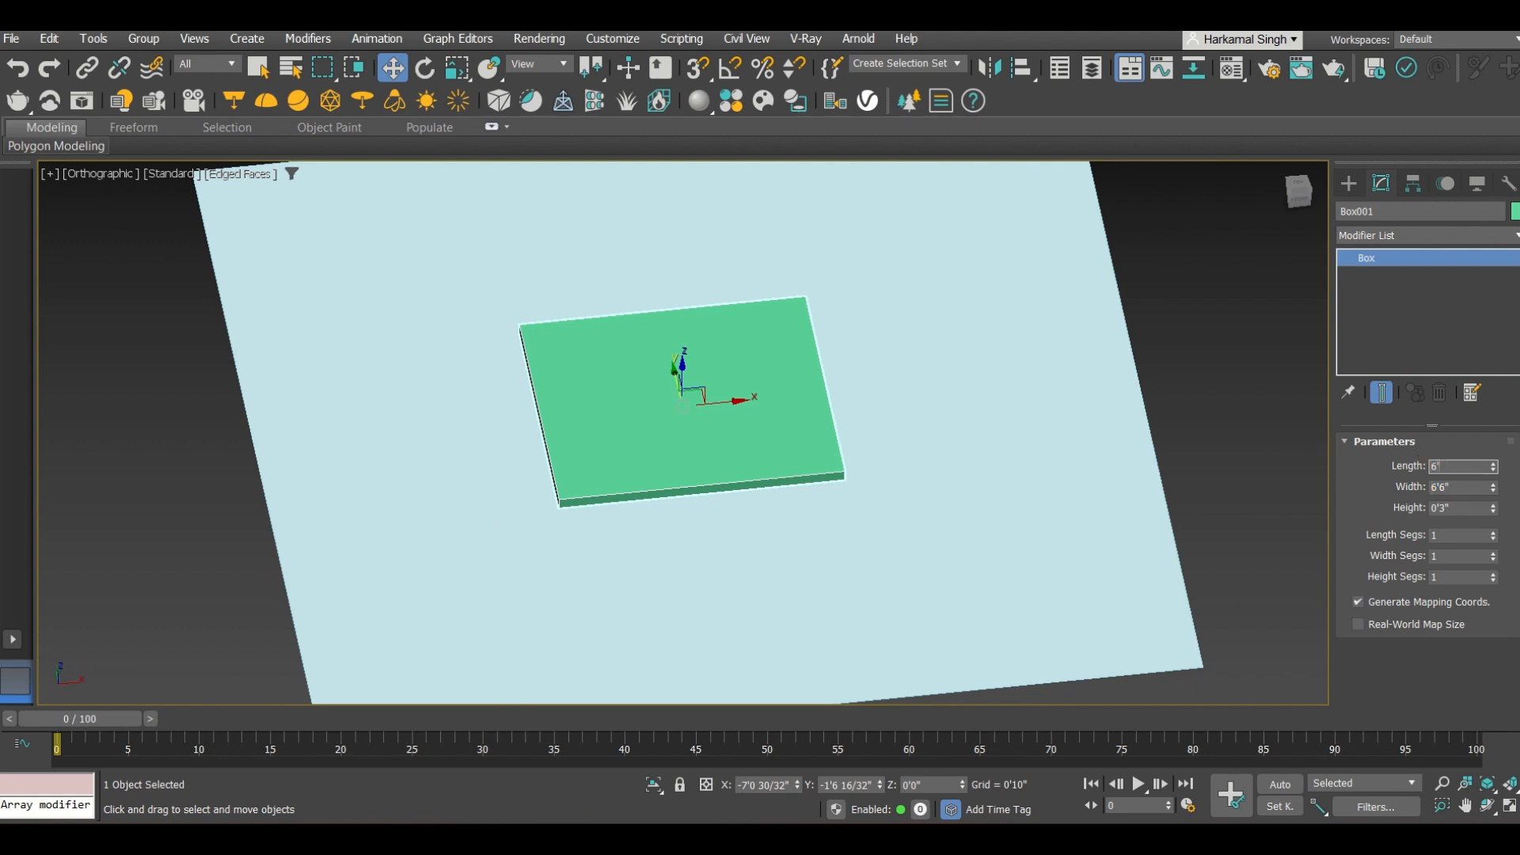
type("6")
key("Return")
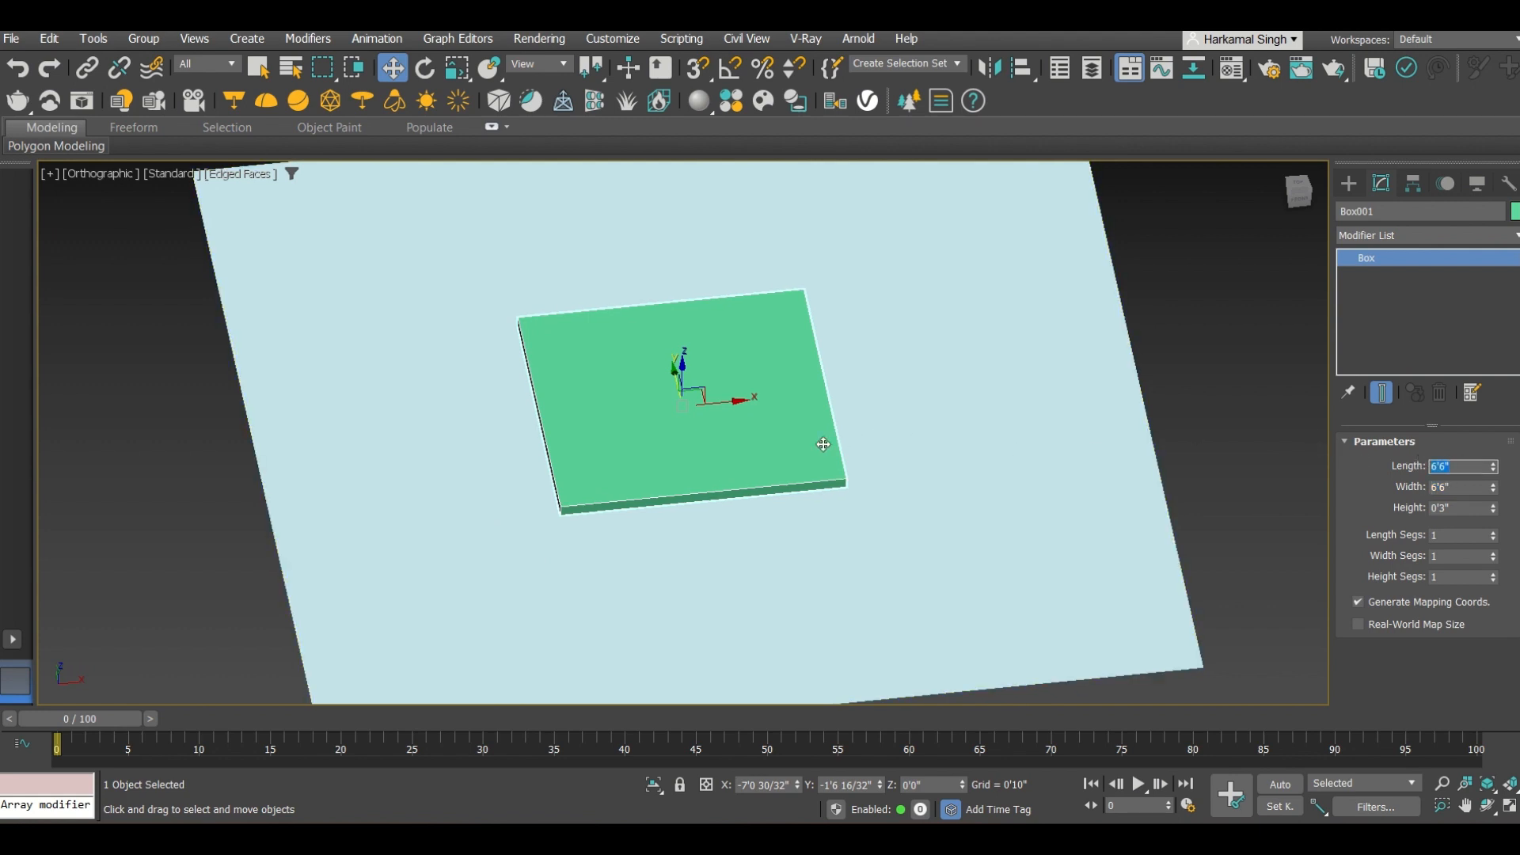
left_click(1453, 511)
key("Return")
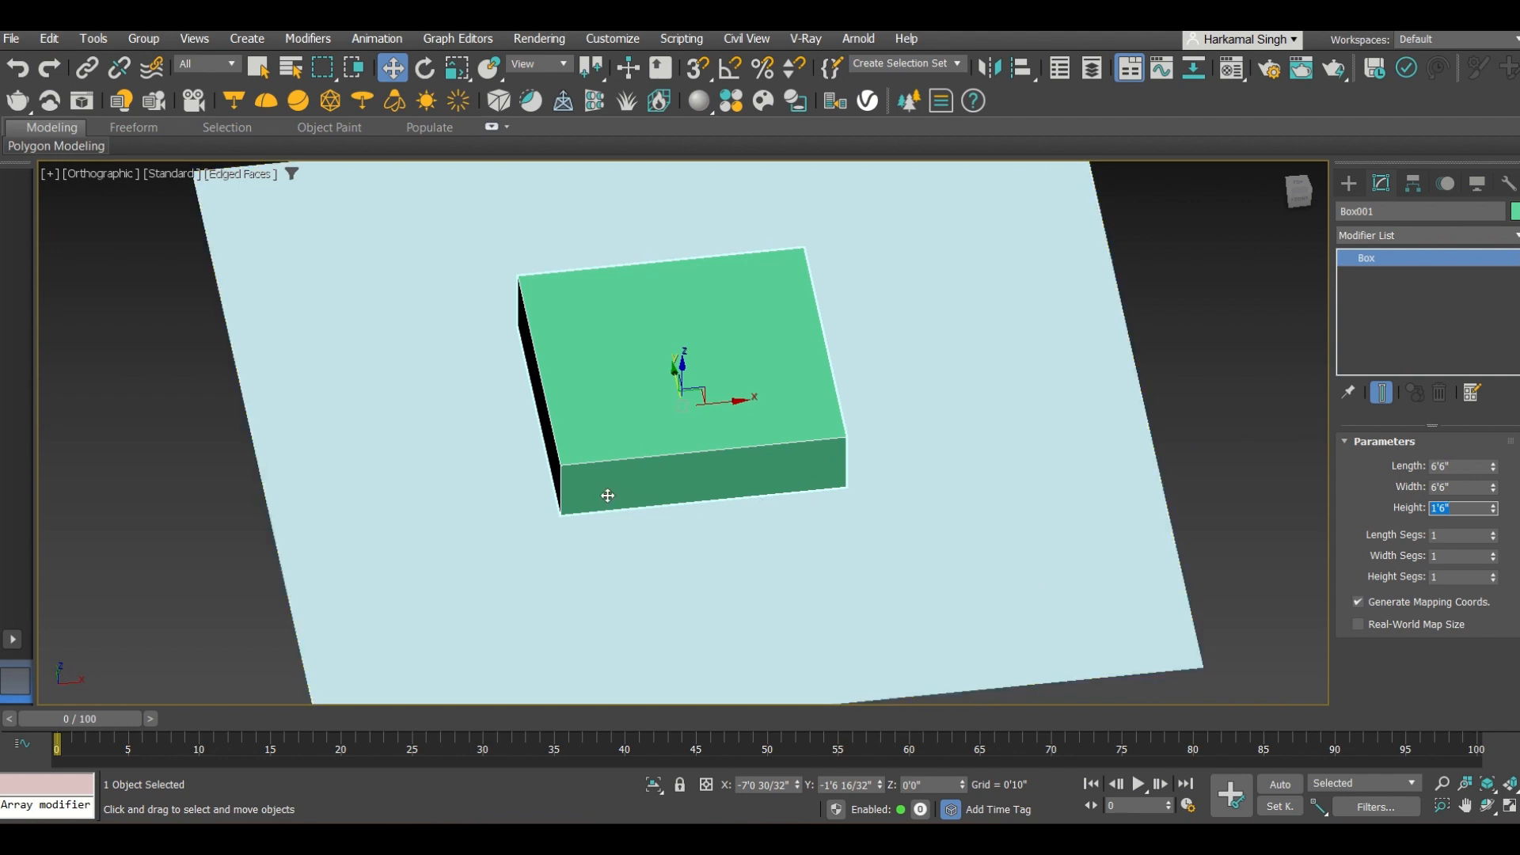
middle_click_drag(580, 485, 596, 453, "alt")
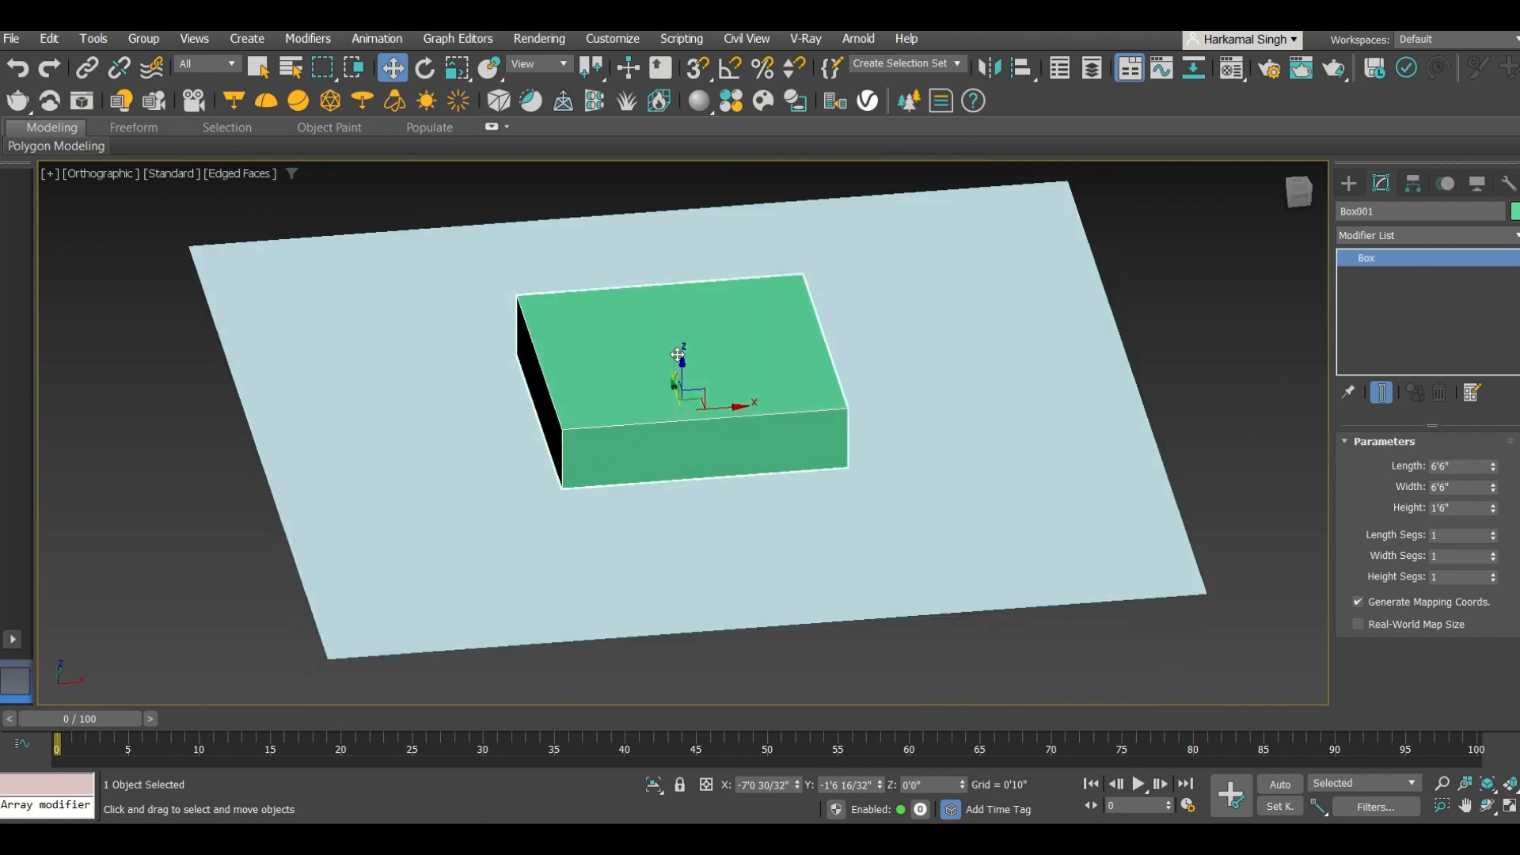
scroll(658, 344, "up", 2)
middle_click_drag(661, 347, 663, 378)
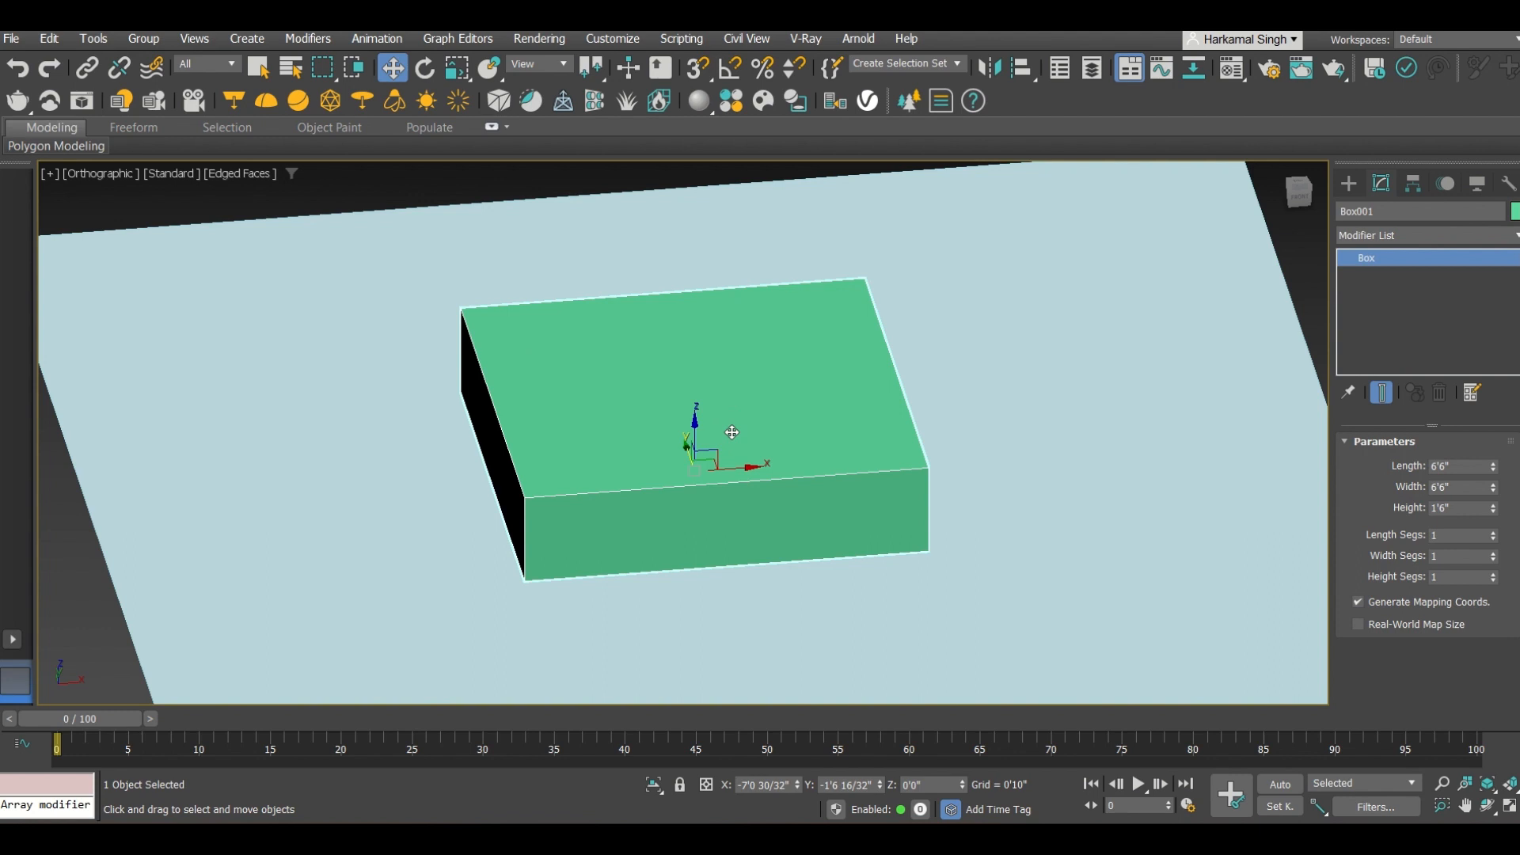
scroll(610, 530, "down", 3)
left_click(834, 626)
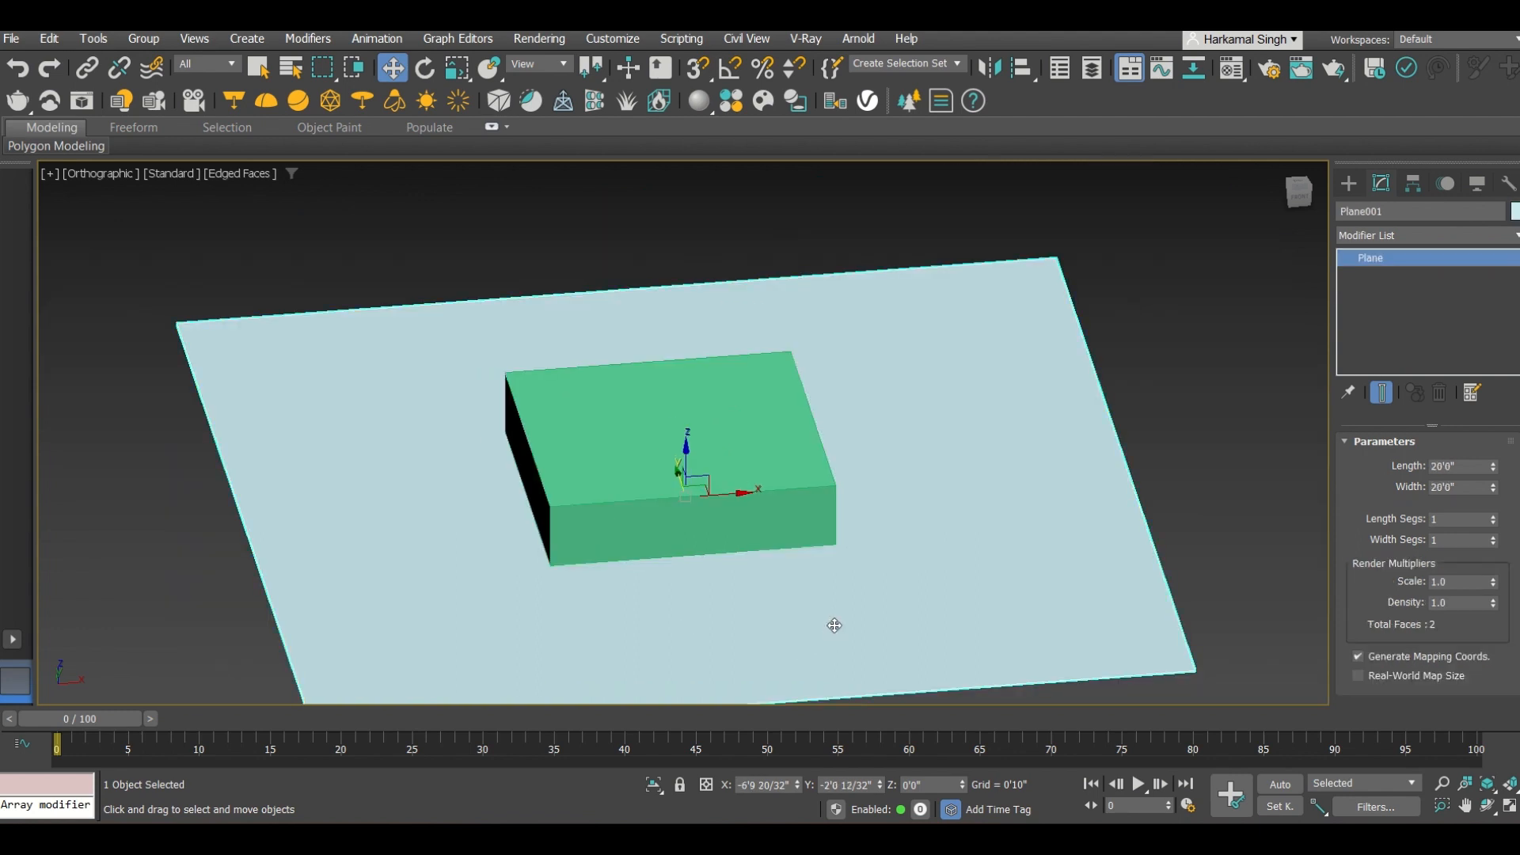
left_click(782, 463)
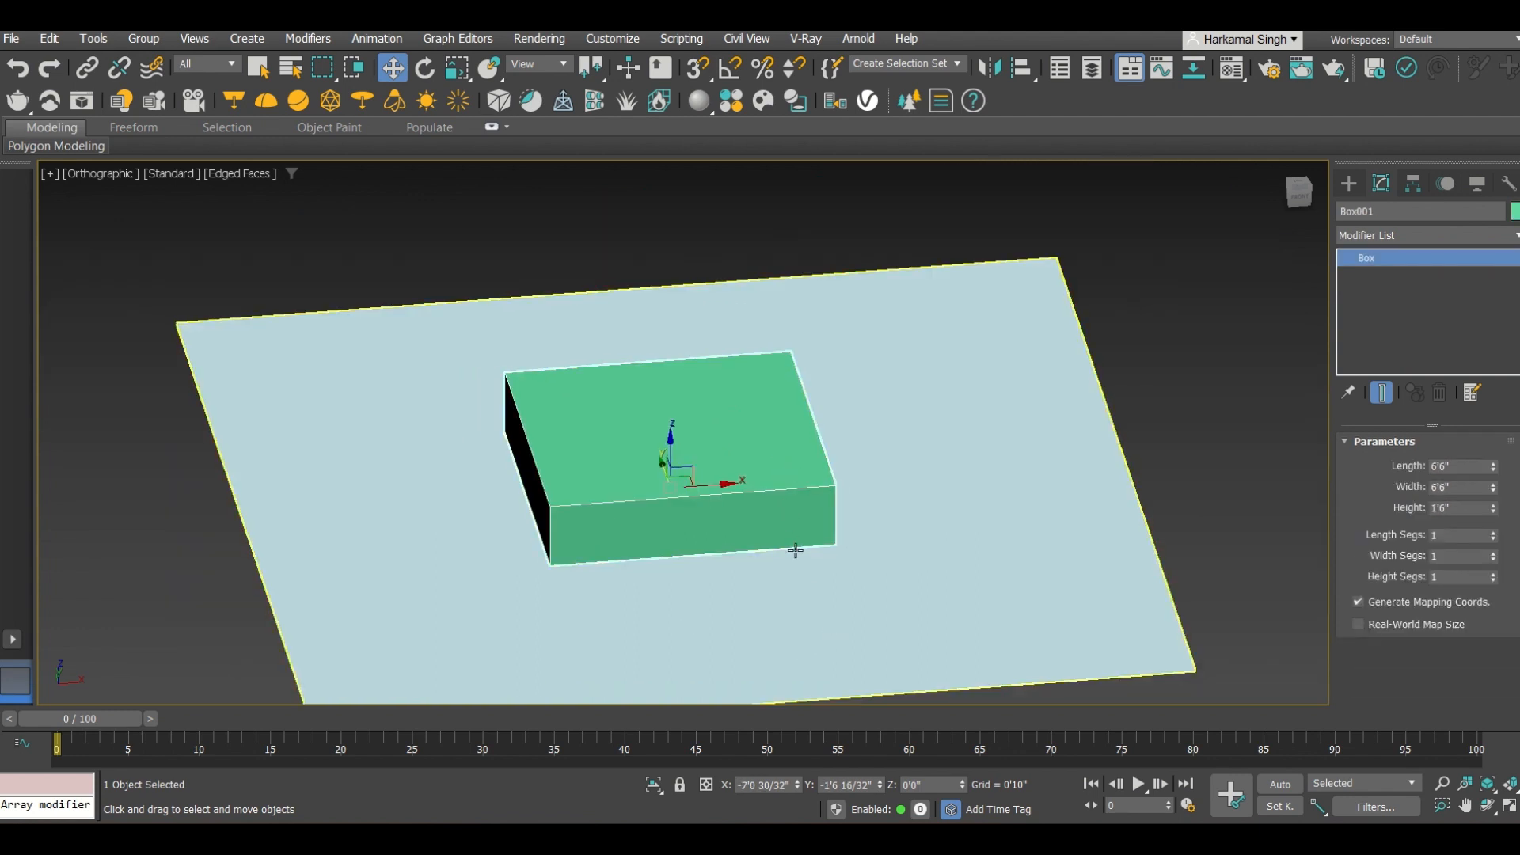
In the top view, draw a second plane covering the front half of the box and extending past its front and both sides.
key("t")
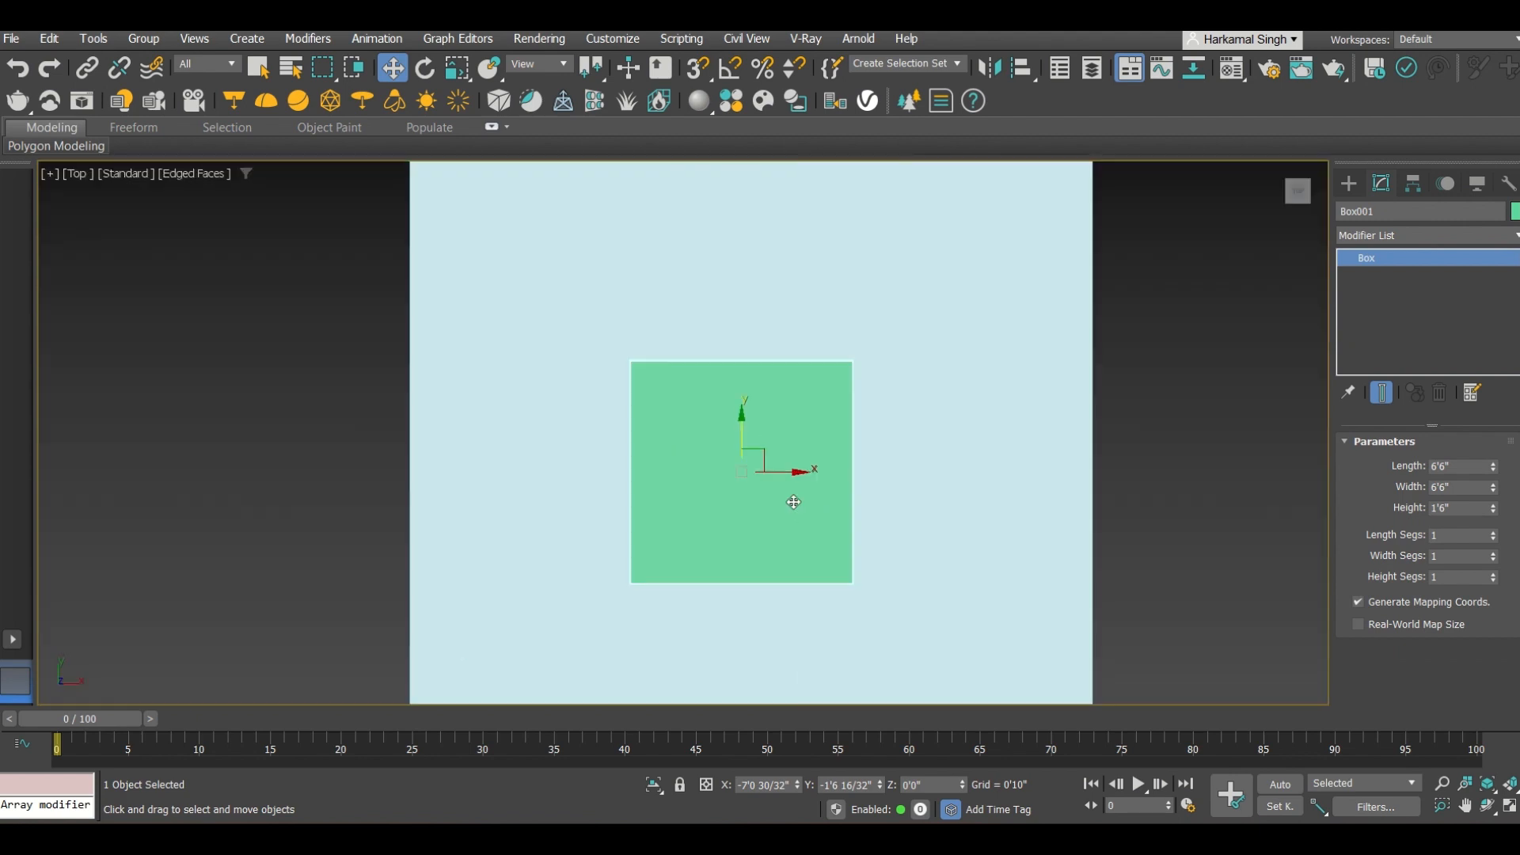
scroll(793, 501, "down", 2)
middle_click_drag(724, 530, 695, 427)
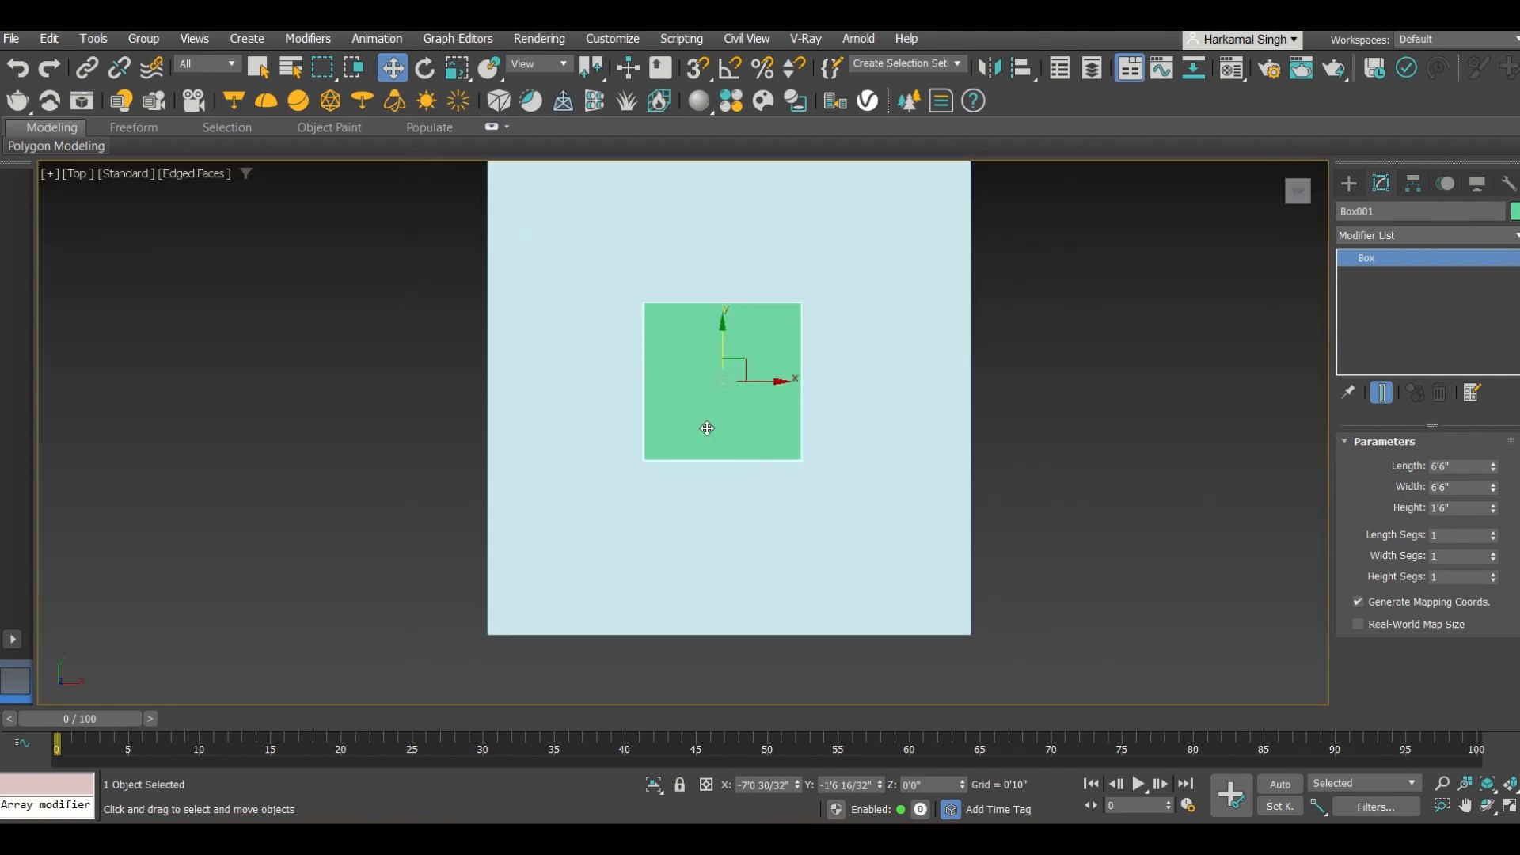
left_click(1350, 184)
left_click(1473, 406)
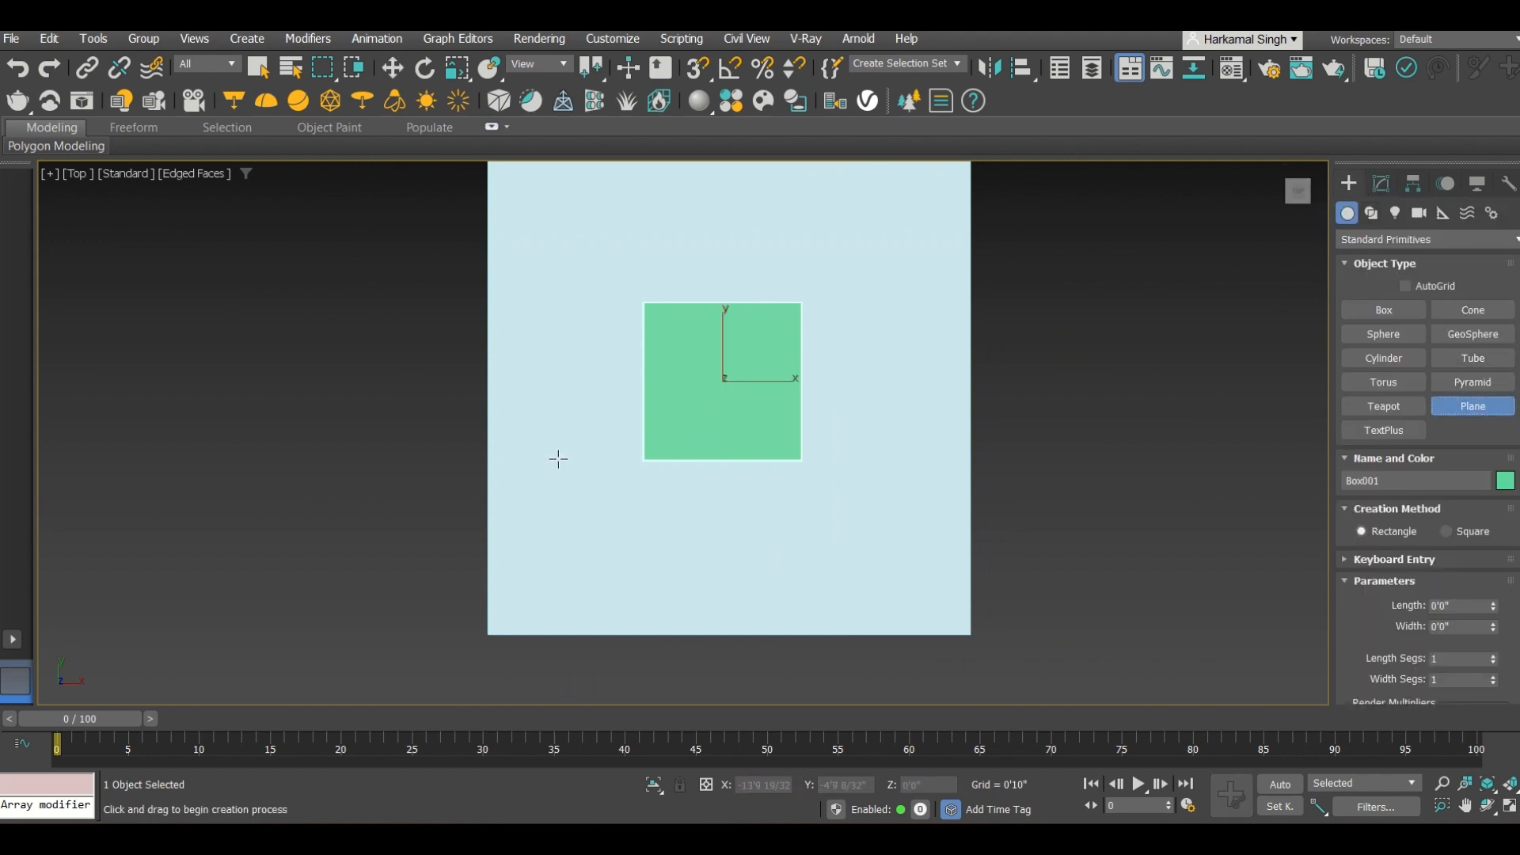
scroll(828, 404, "up", 1)
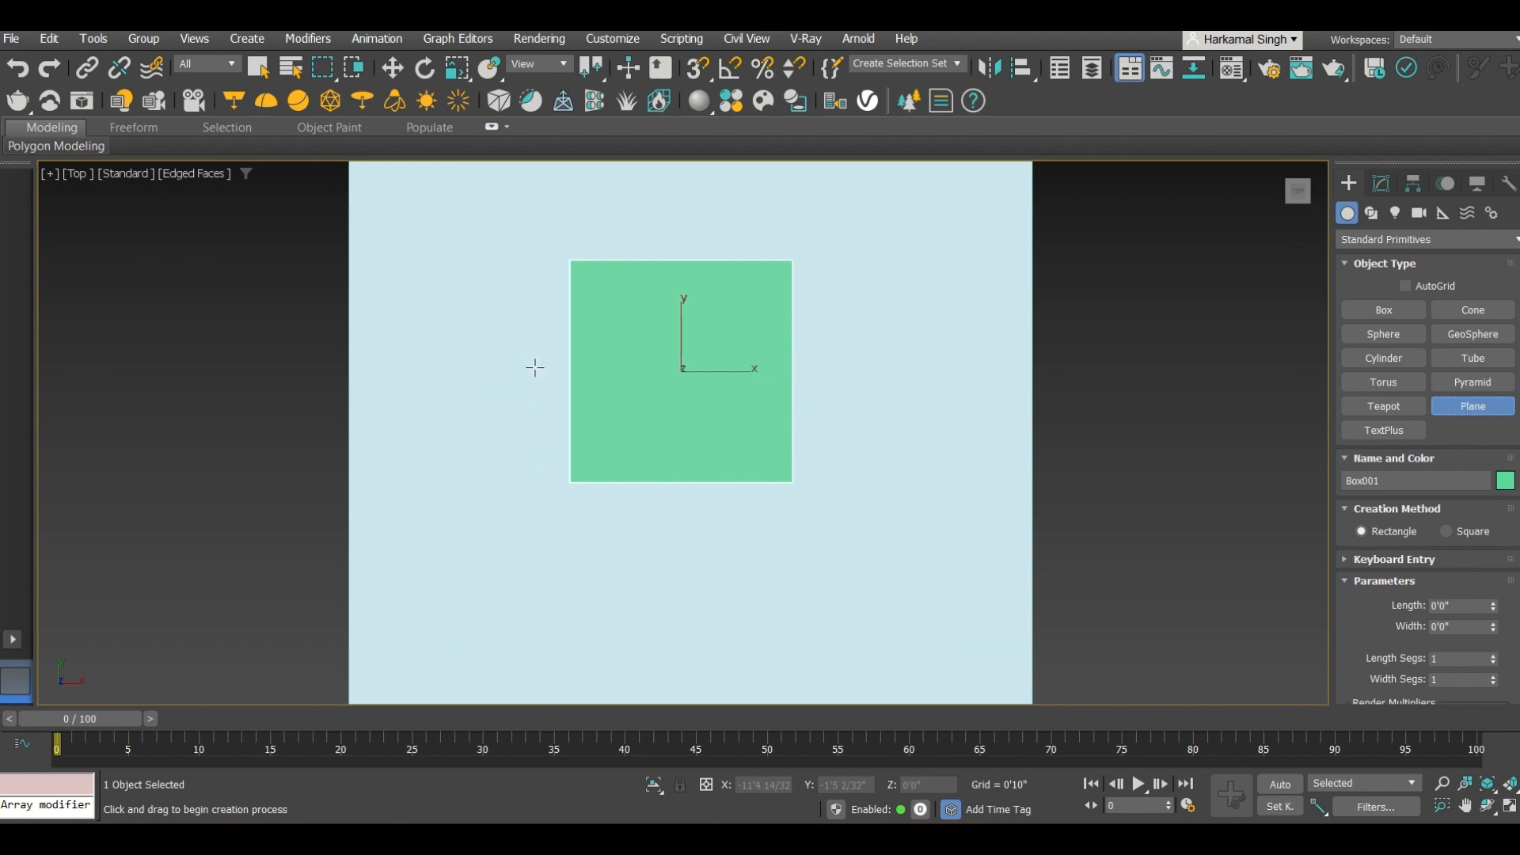
left_click_drag(523, 367, 837, 570)
key("w")
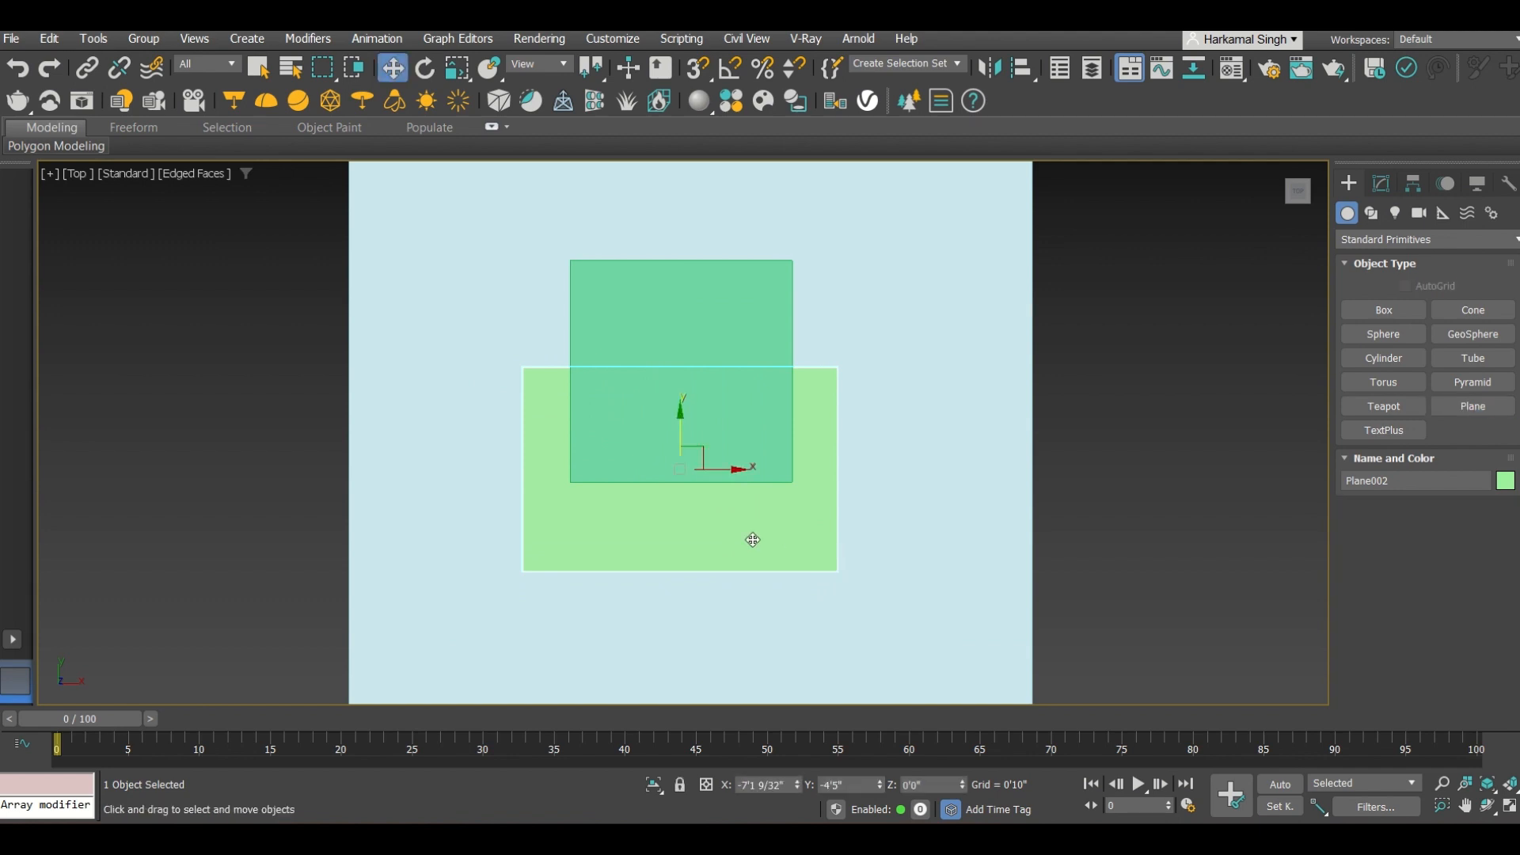
Raise the second plane straight up above the box to a height of about 3'4".
middle_click_drag(675, 536, 717, 494, "alt")
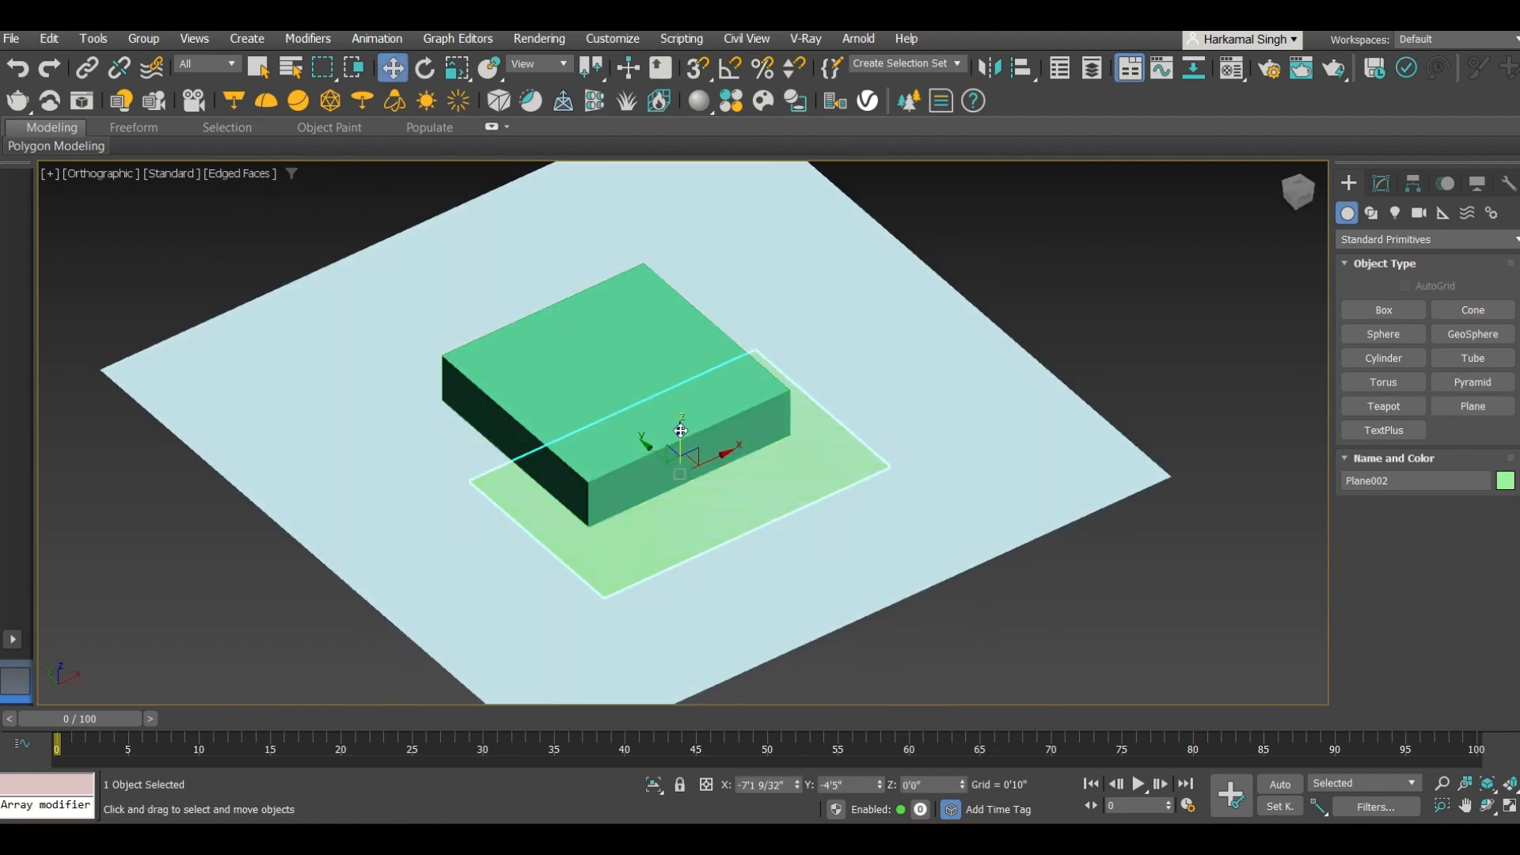
left_click_drag(680, 432, 671, 348)
key("f")
key("z")
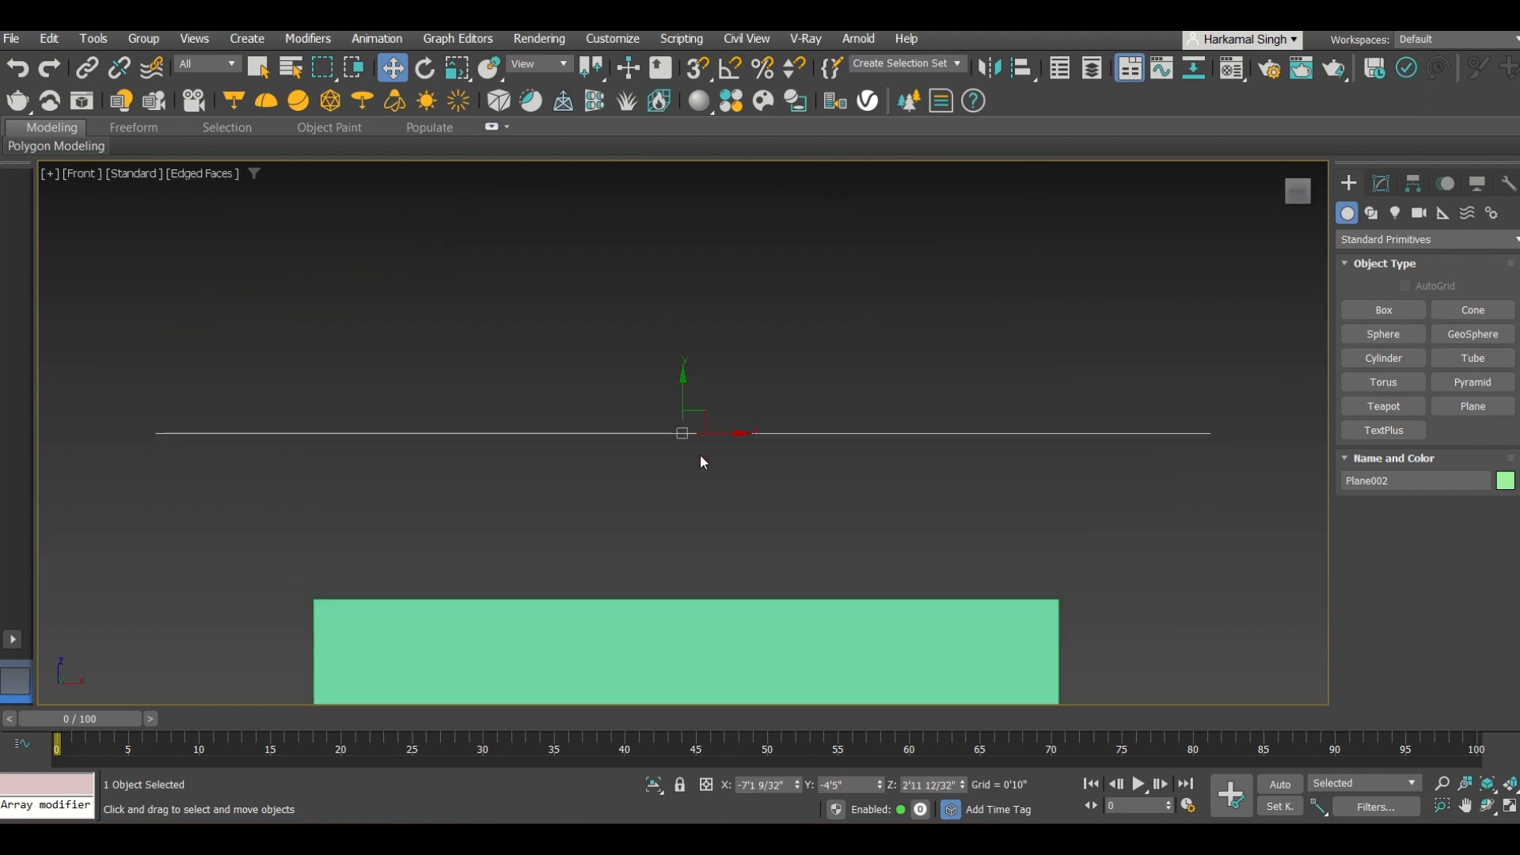
scroll(662, 478, "down", 3)
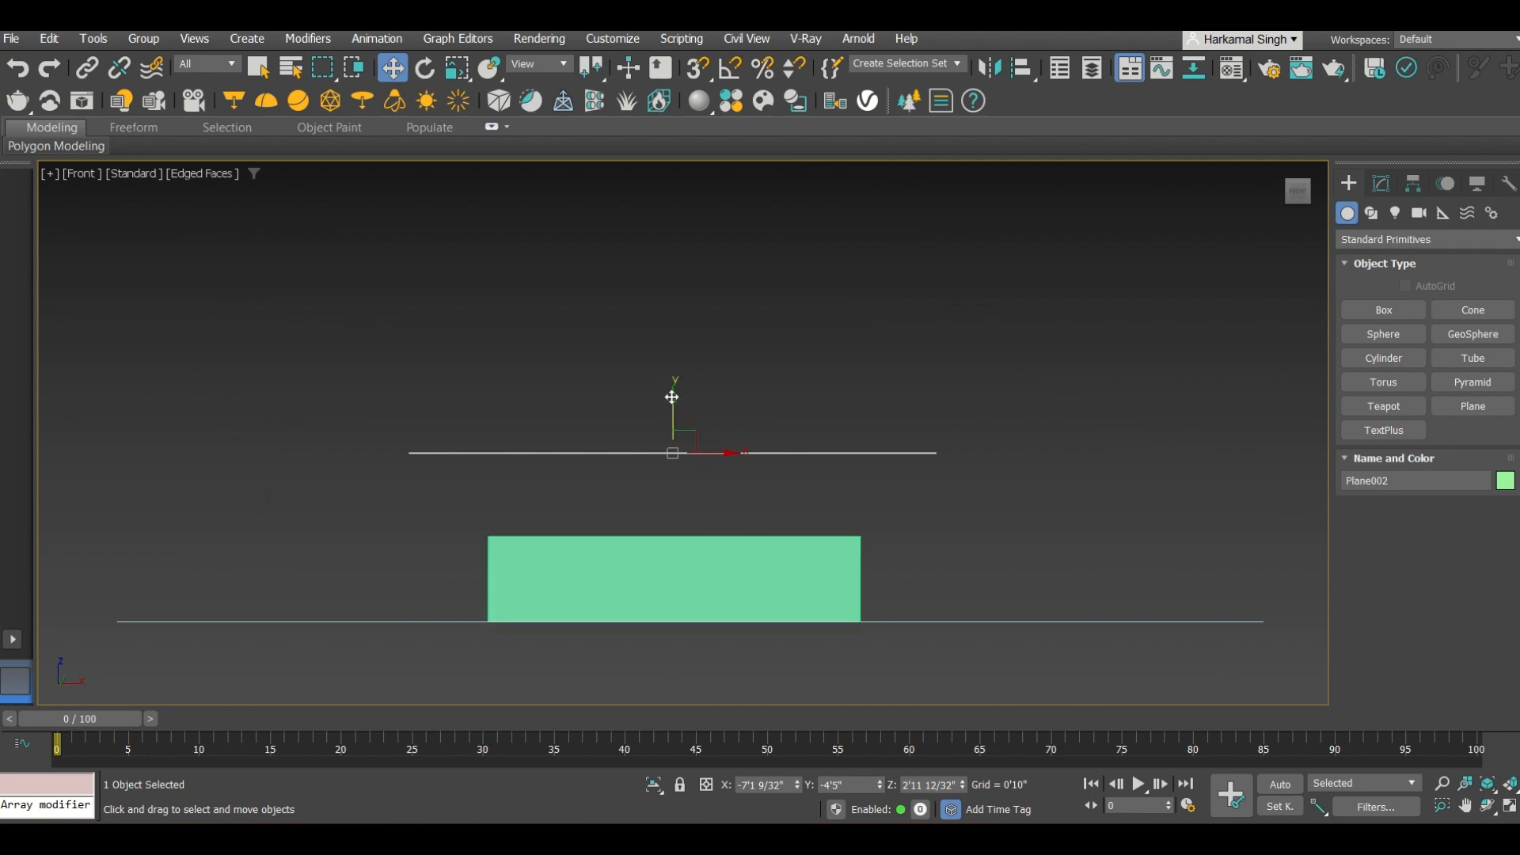
mouse_move(671, 397)
left_mouse_down()
mouse_move(672, 359)
mouse_move(672, 413)
mouse_move(671, 394)
left_mouse_up()
scroll(655, 561, "up", 1)
scroll(655, 496, "up", 1)
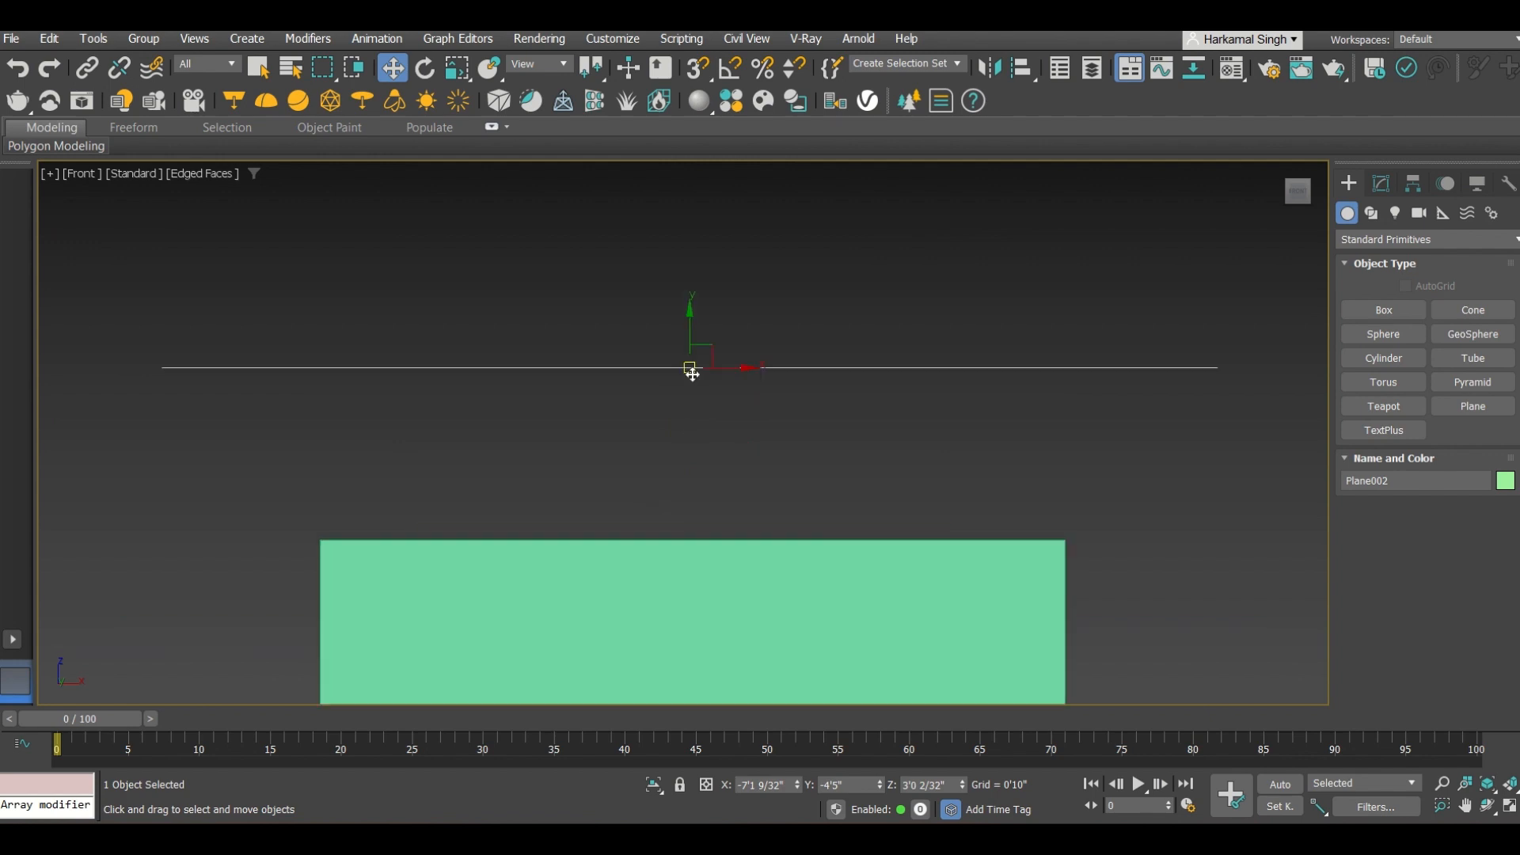
scroll(695, 400, "down", 1)
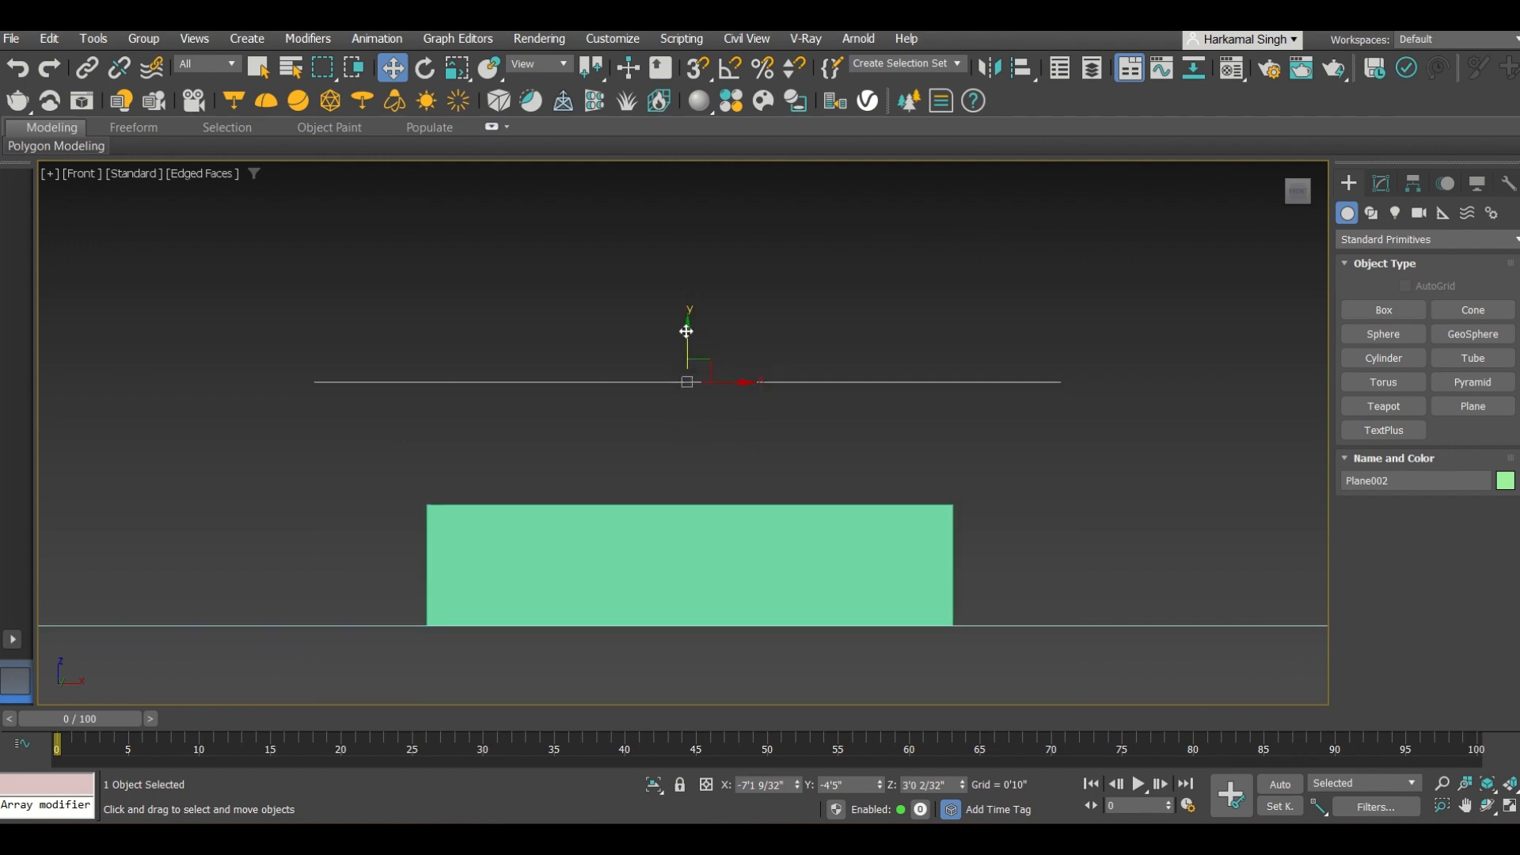
left_click_drag(686, 331, 667, 307)
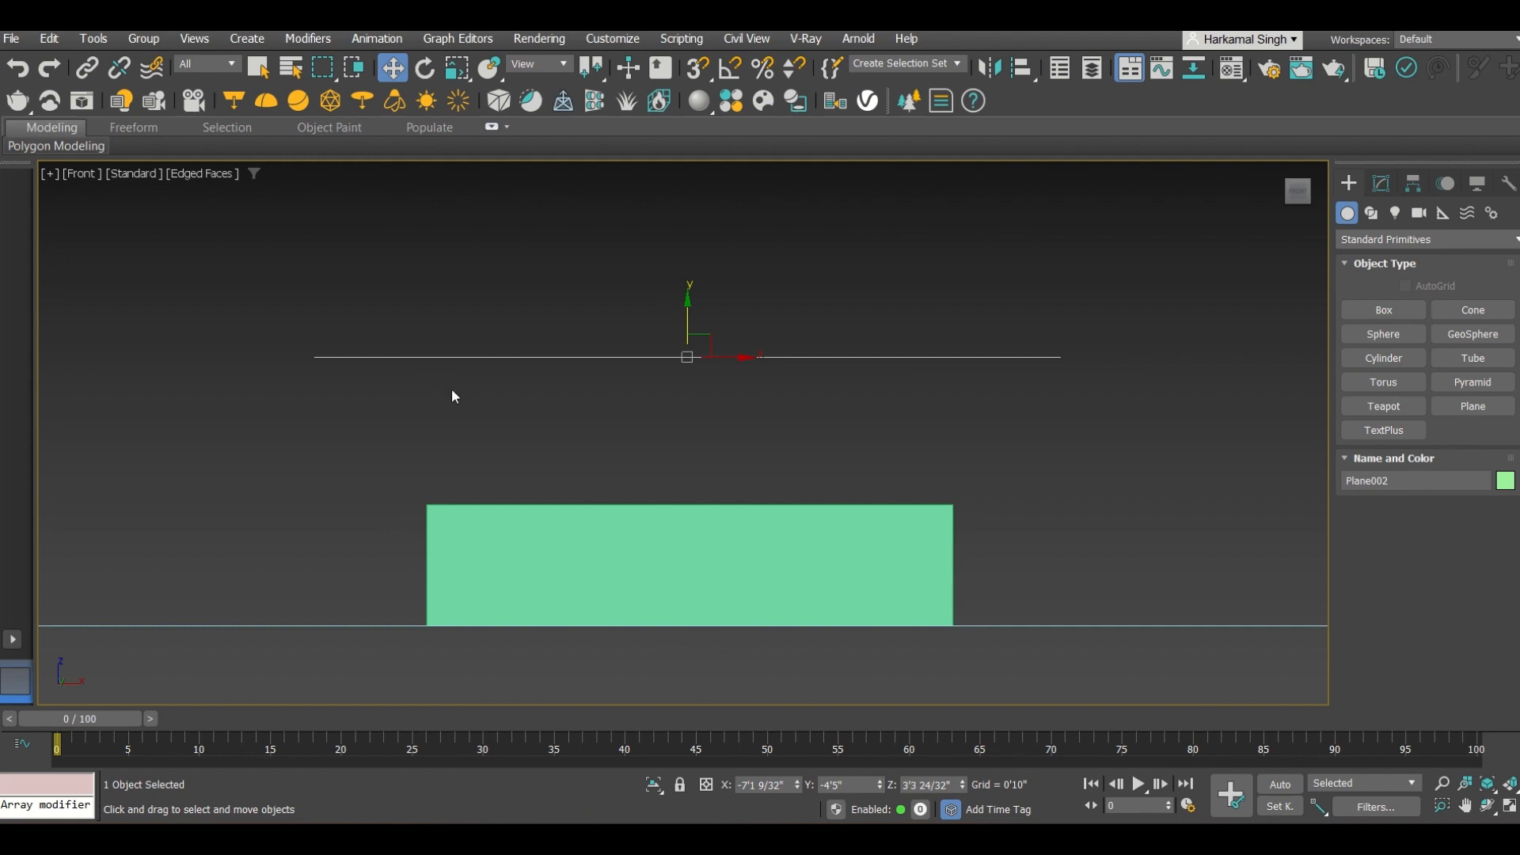
Examine the raised plane's position over the box, checking the ground plane, the box and the upper plane in turn.
scroll(452, 395, "down", 3)
middle_click_drag(495, 418, 550, 444, "alt")
scroll(499, 372, "up", 5)
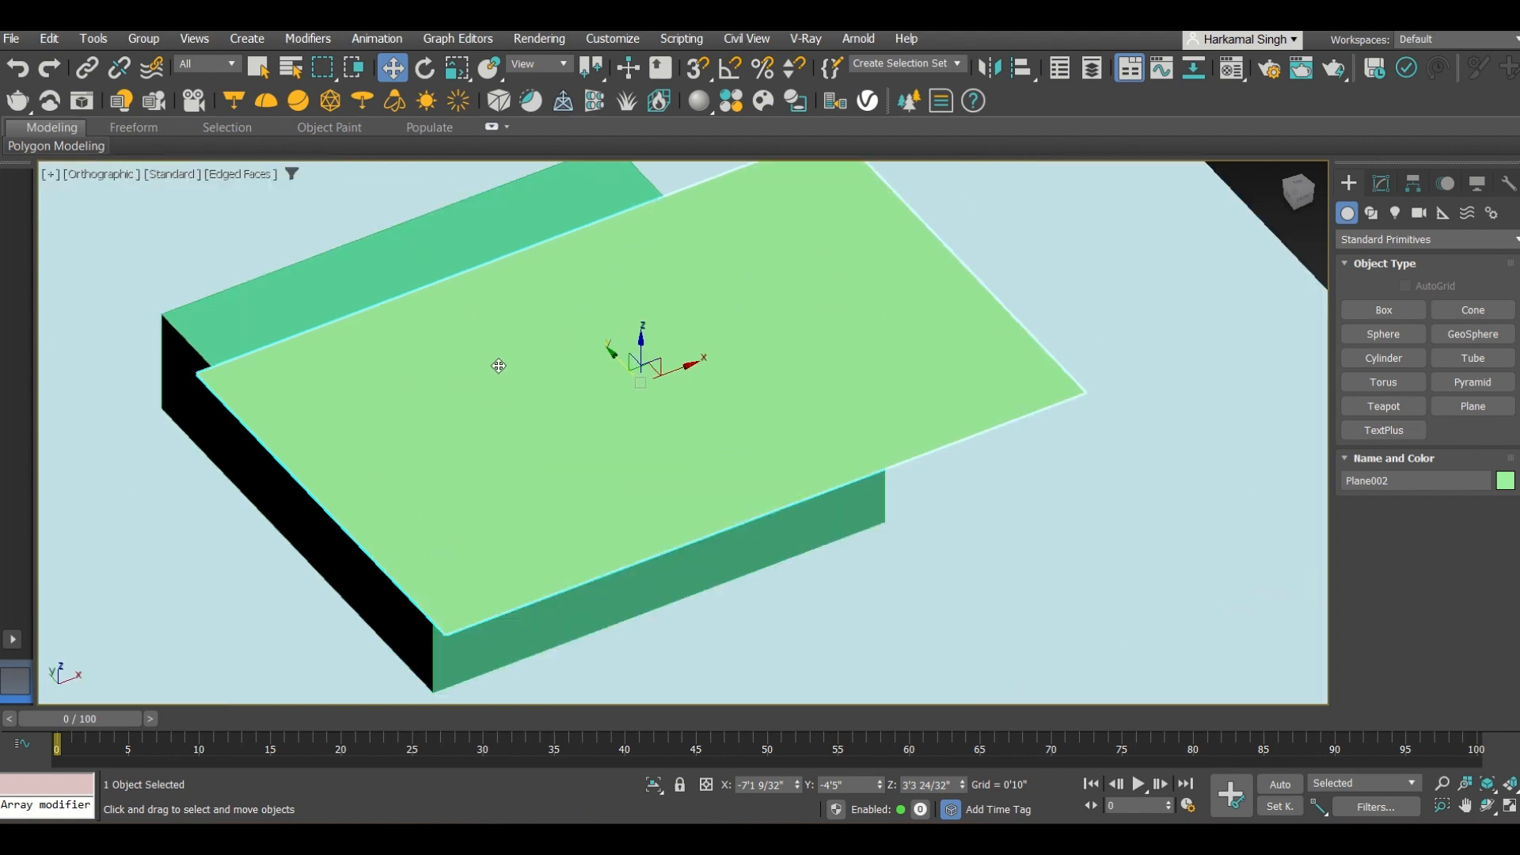
scroll(498, 366, "down", 5)
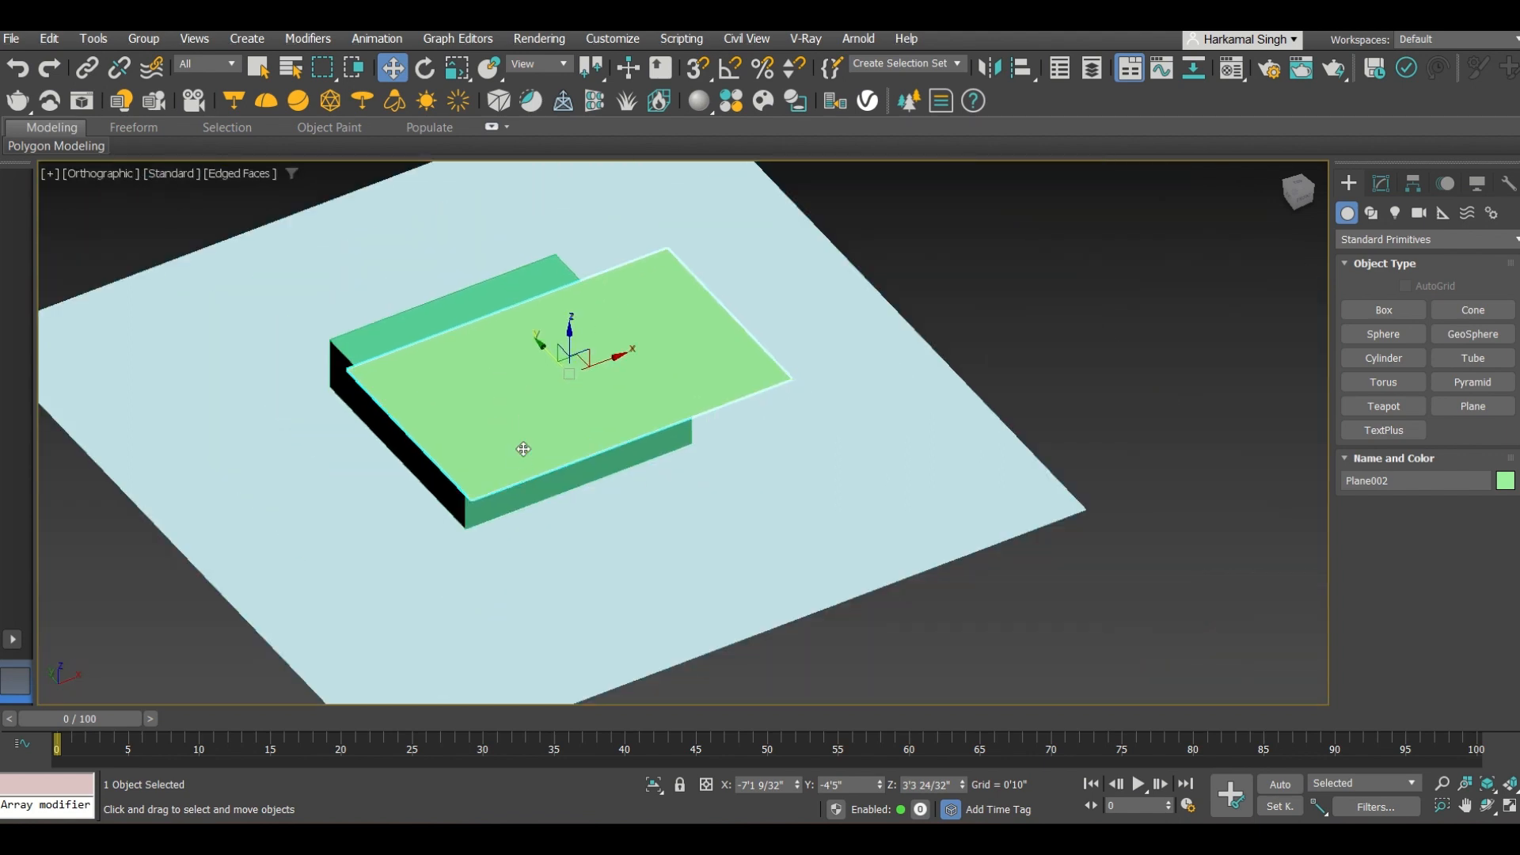
middle_click_drag(578, 483, 586, 503)
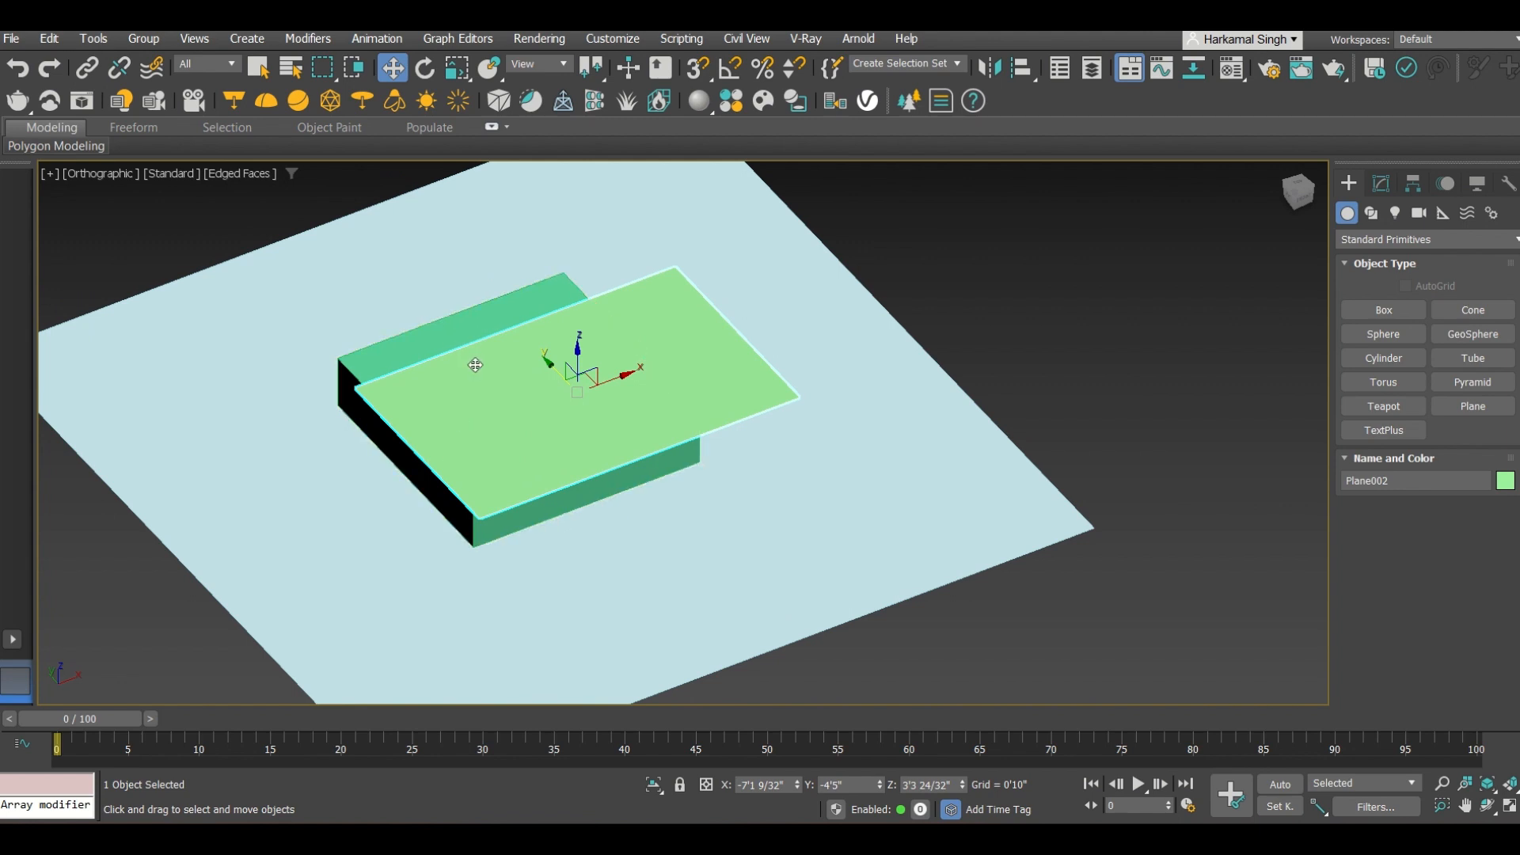
scroll(475, 364, "up", 2)
scroll(517, 396, "down", 2)
scroll(520, 407, "down", 2)
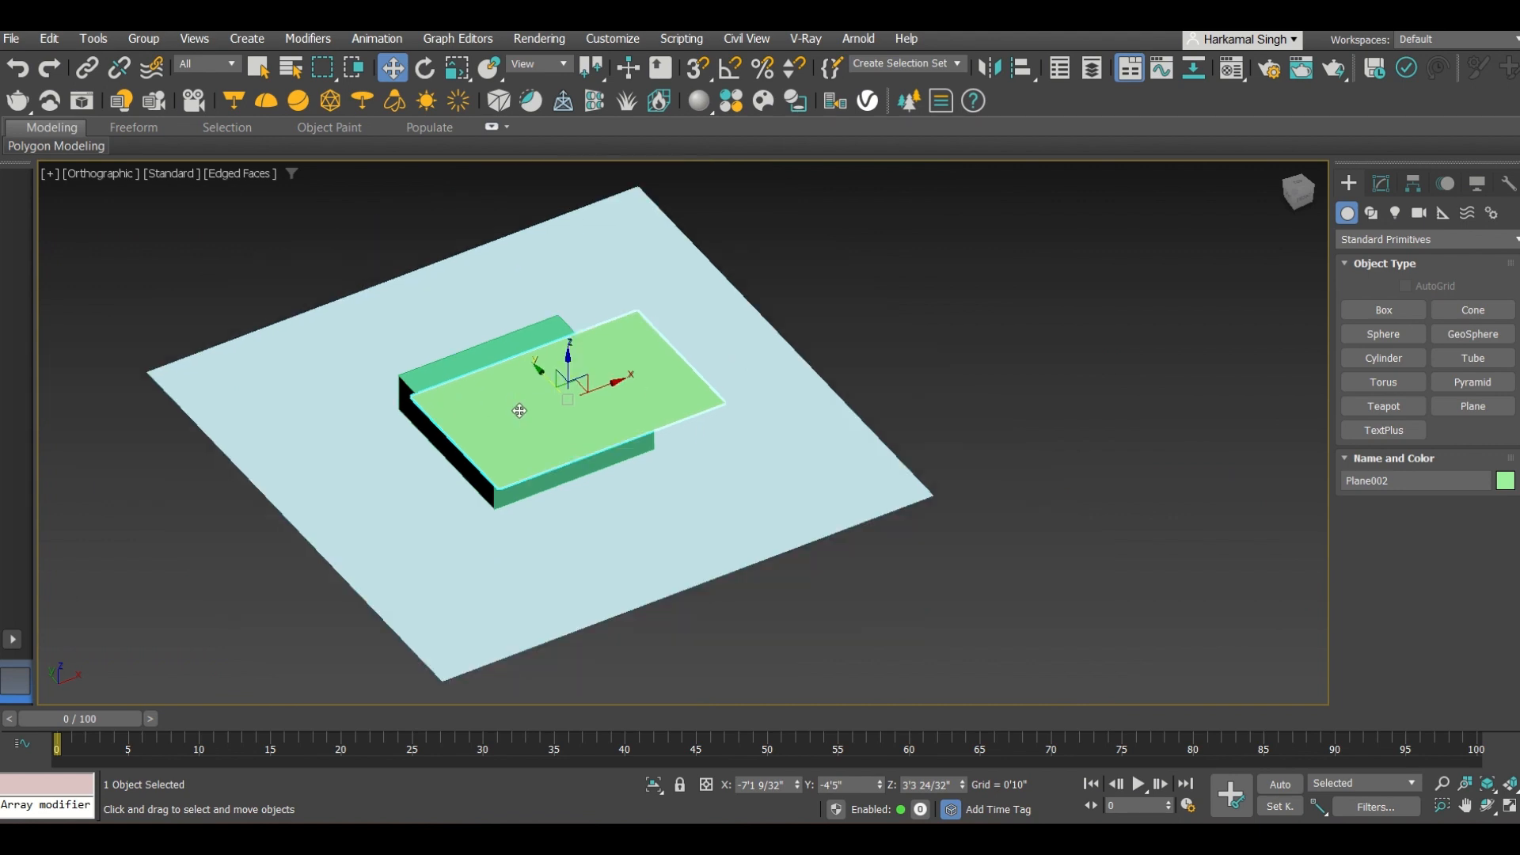
left_click(919, 604)
left_click(663, 547)
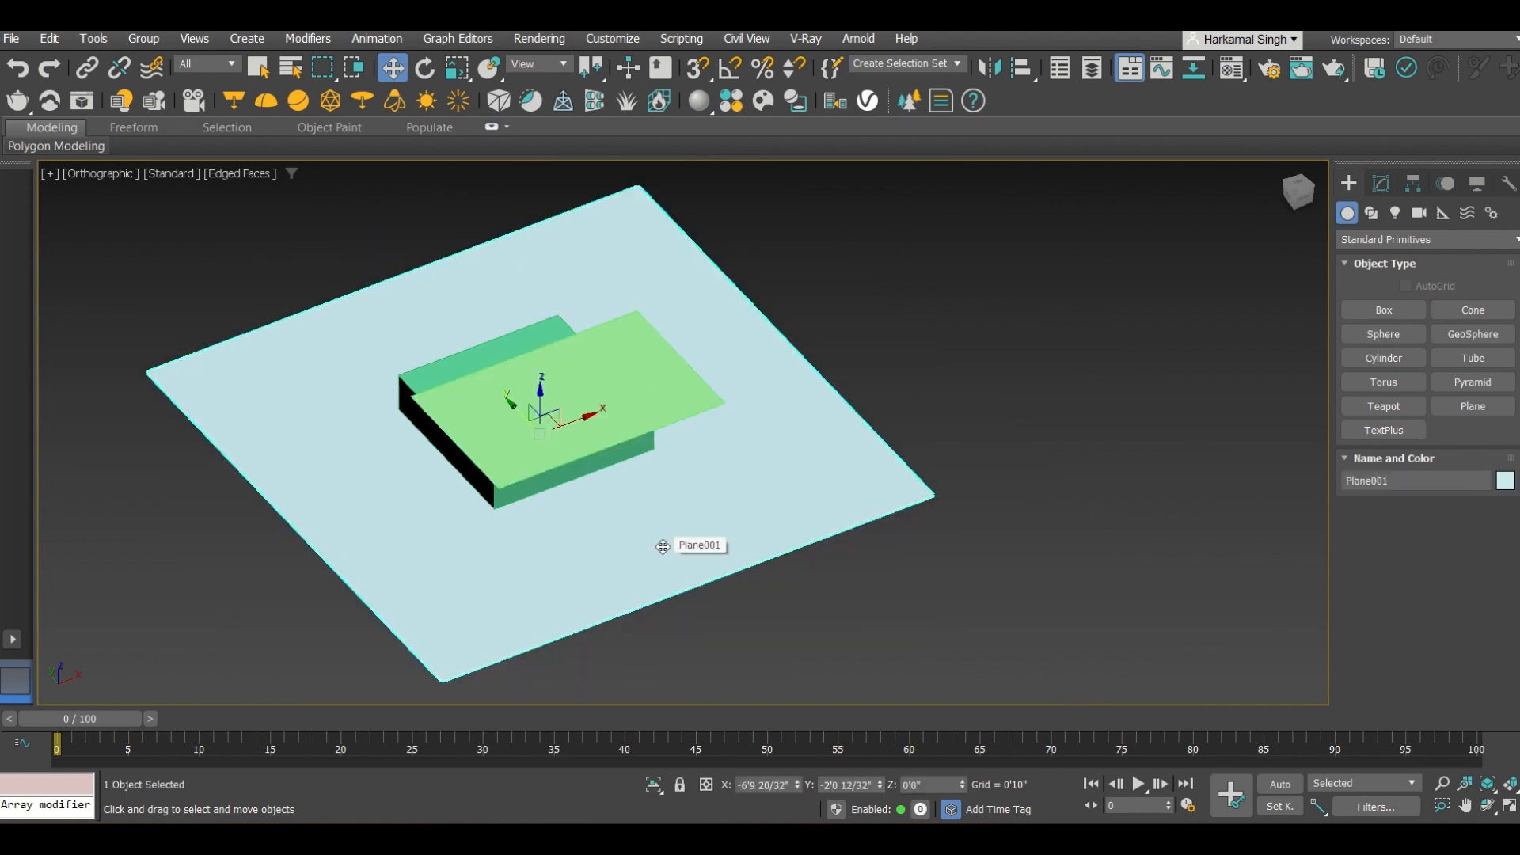
left_click(430, 373)
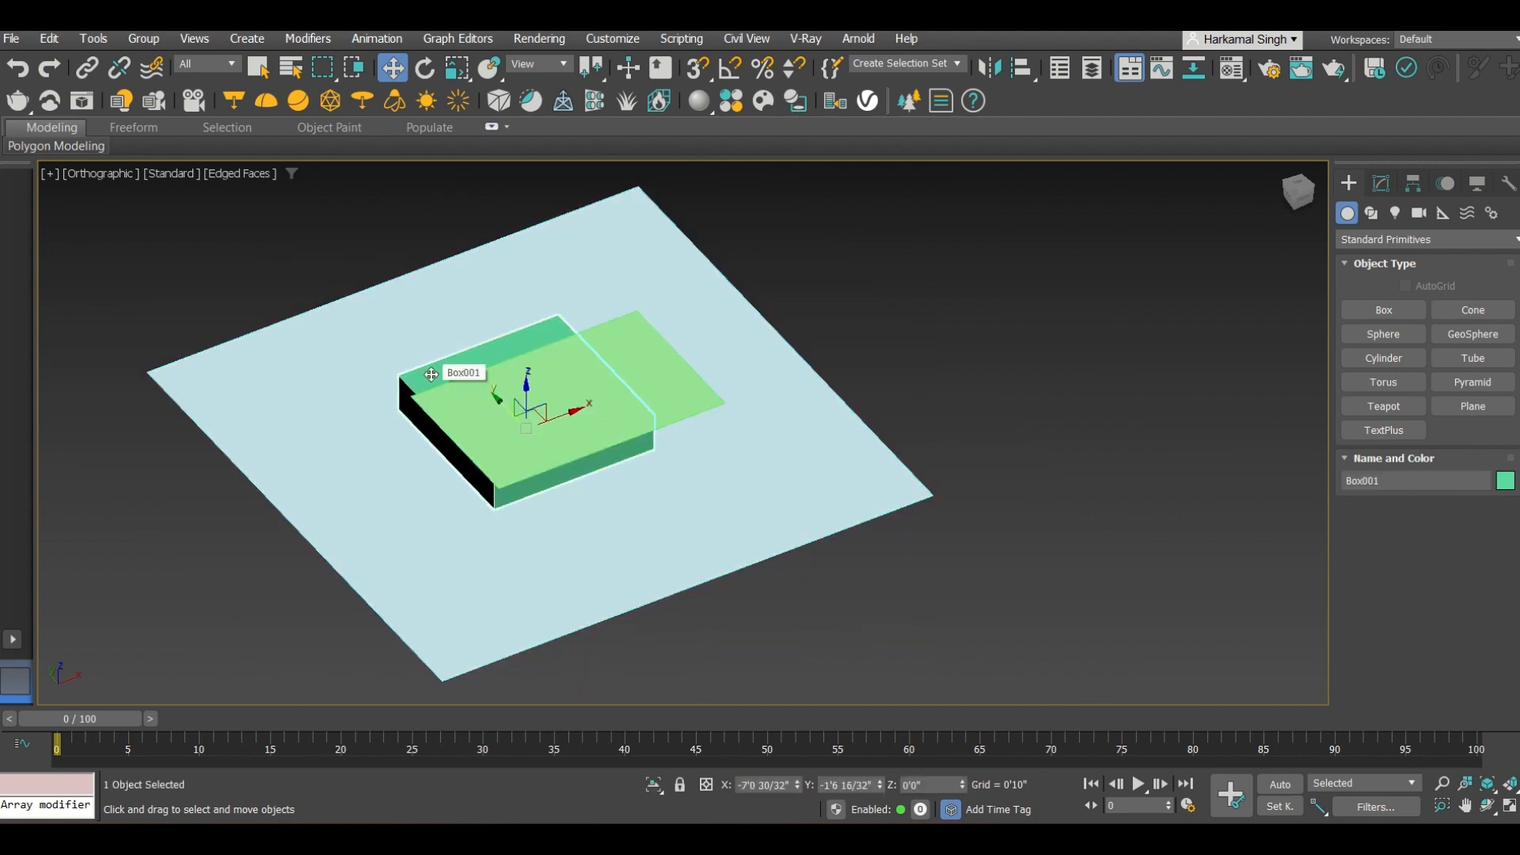
left_click(618, 381)
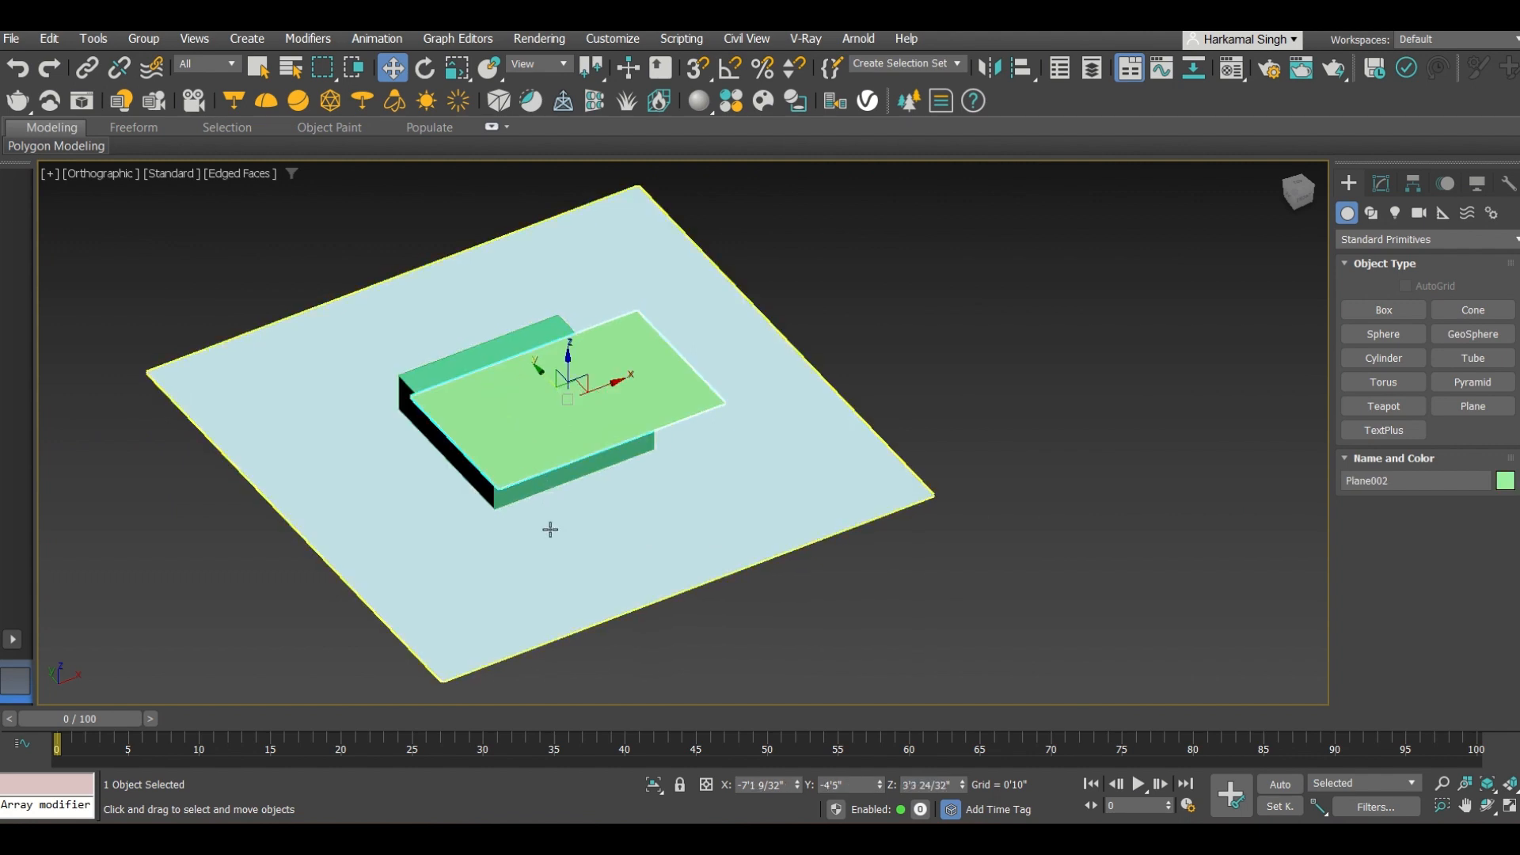
middle_click_drag(550, 530, 552, 562)
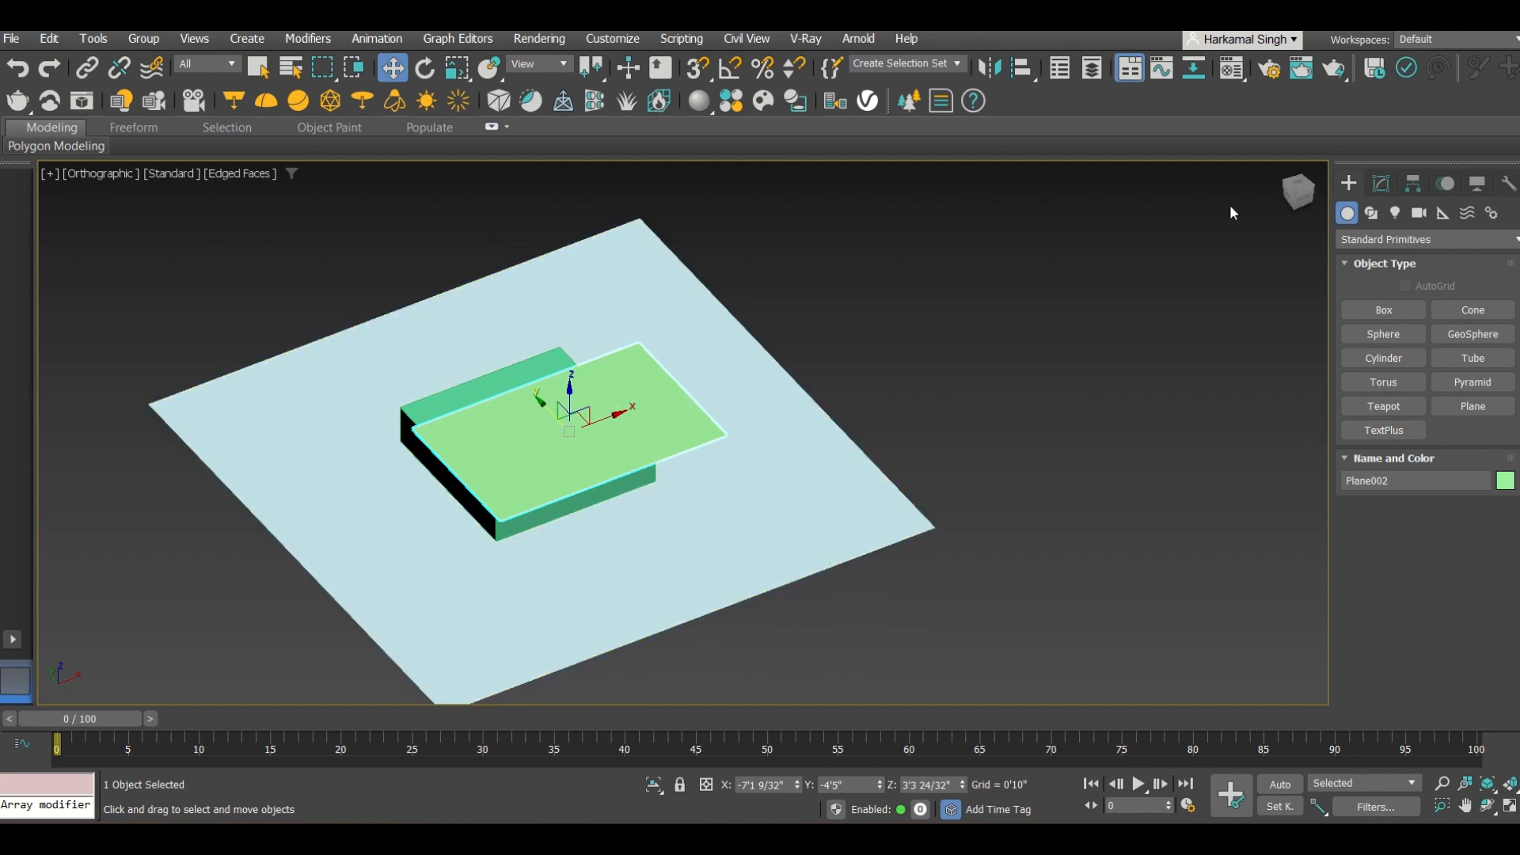
Set the raised plane's length segments and width segments to 100 each.
left_click(1380, 184)
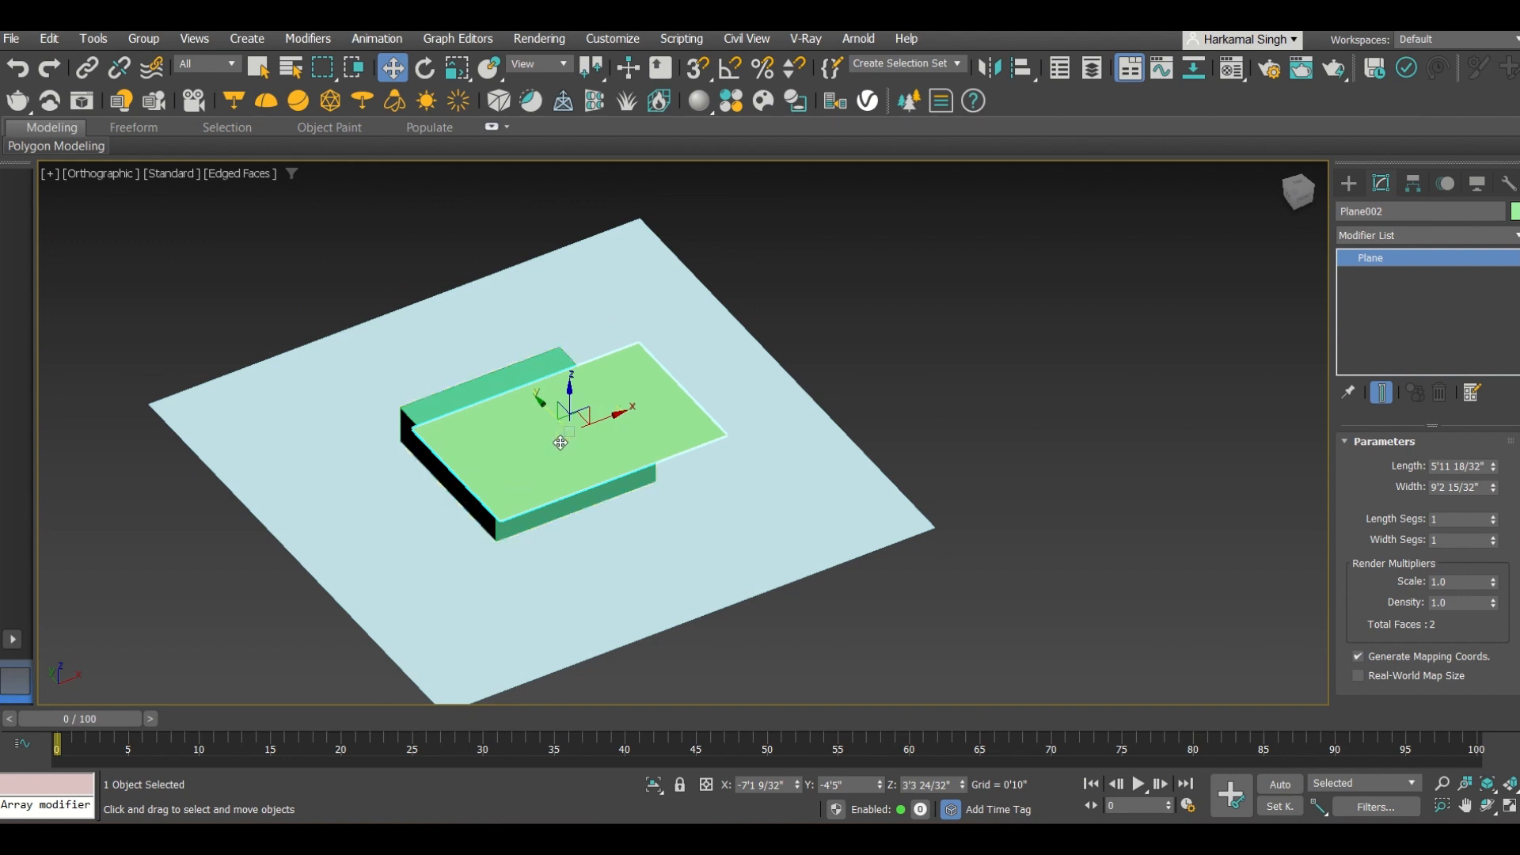
scroll(566, 440, "up", 2)
scroll(556, 451, "up", 2)
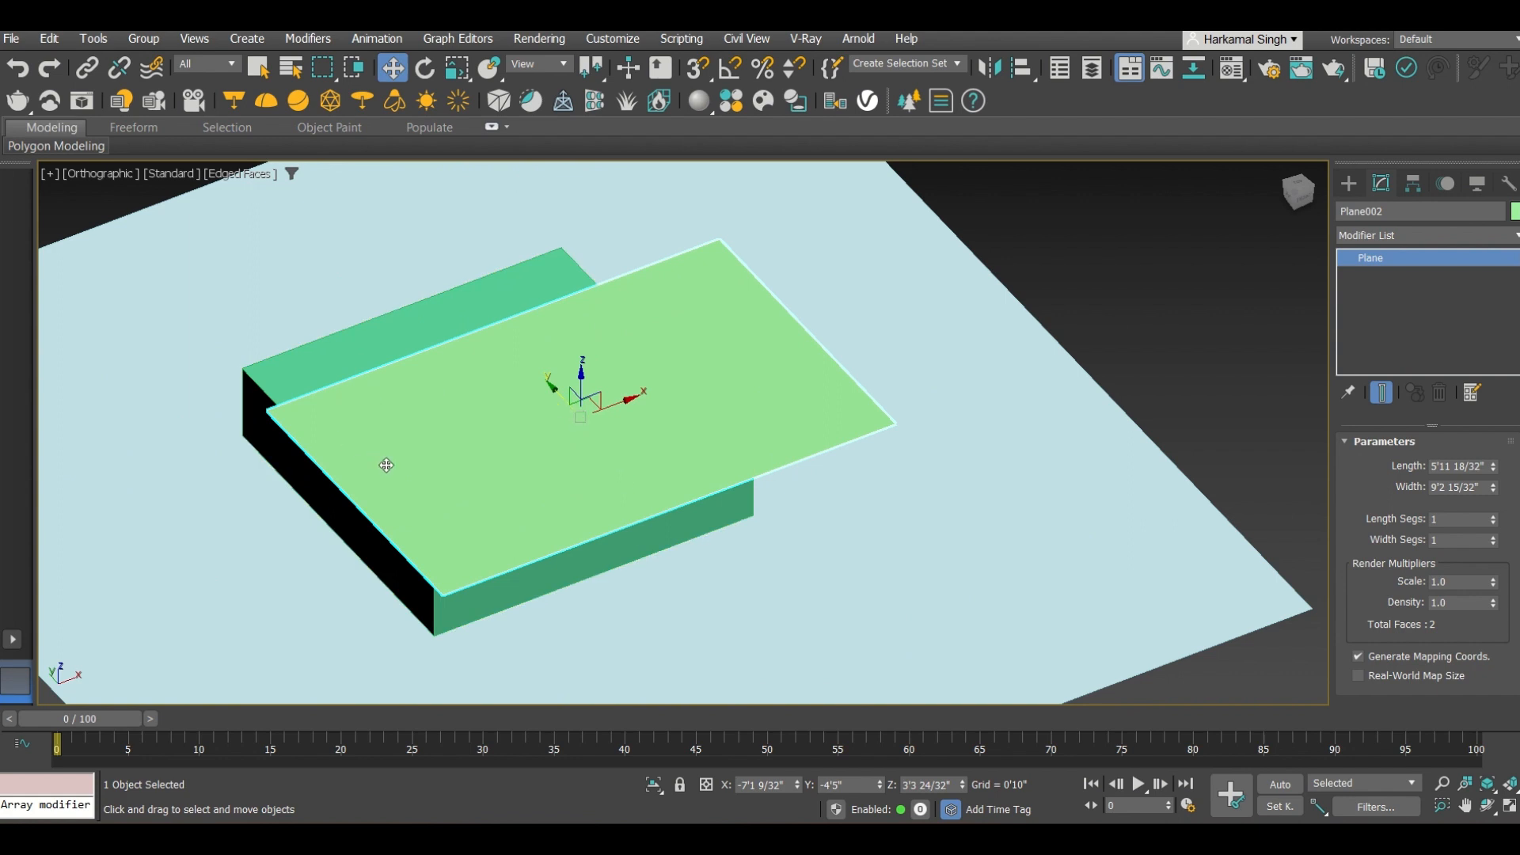
left_click(1446, 519)
type("100")
key("Tab")
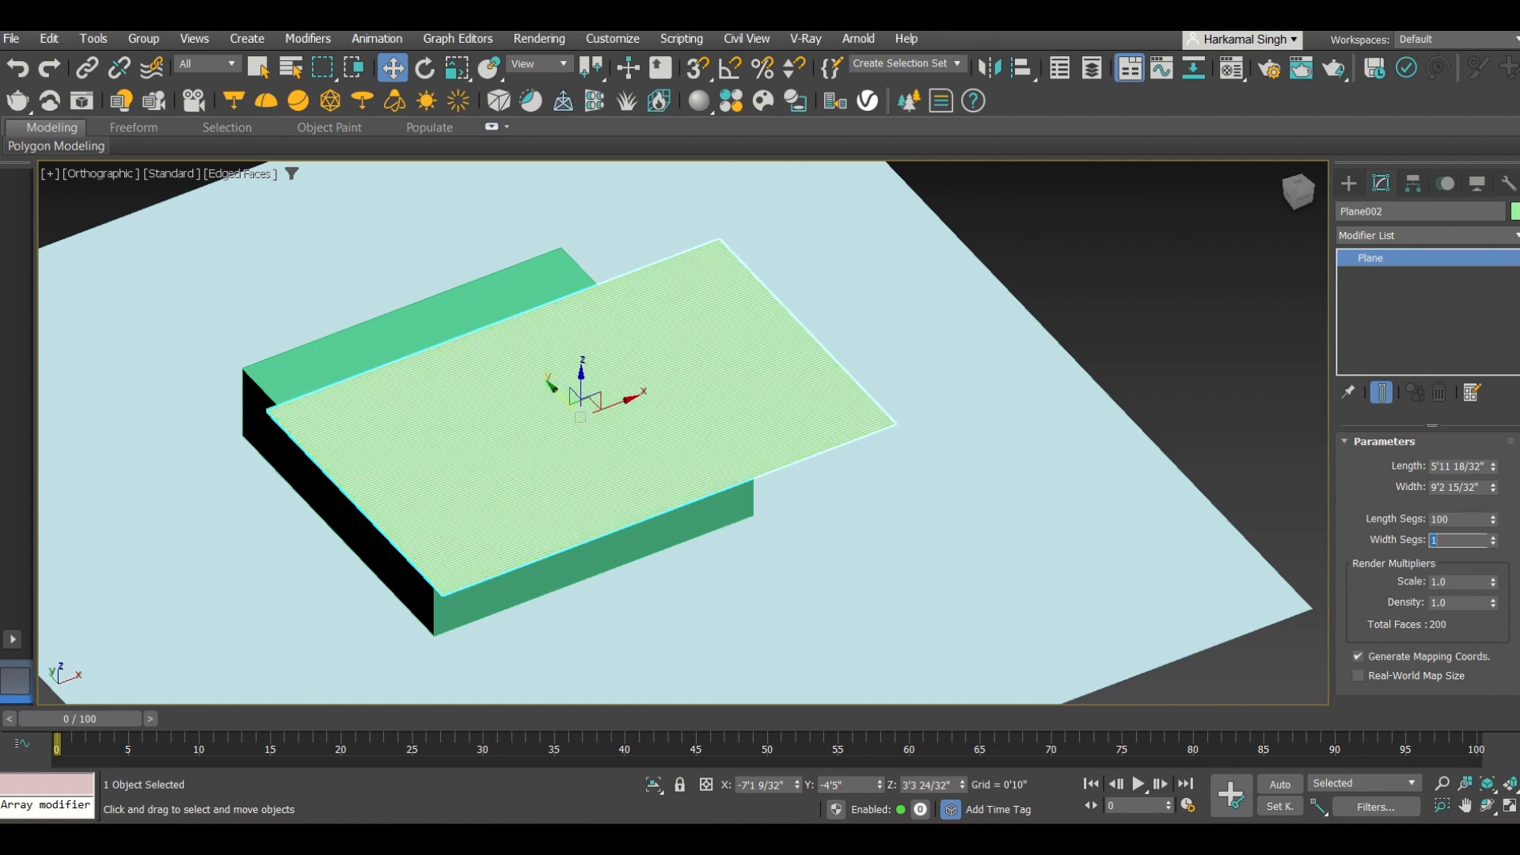
type("100")
key("Tab")
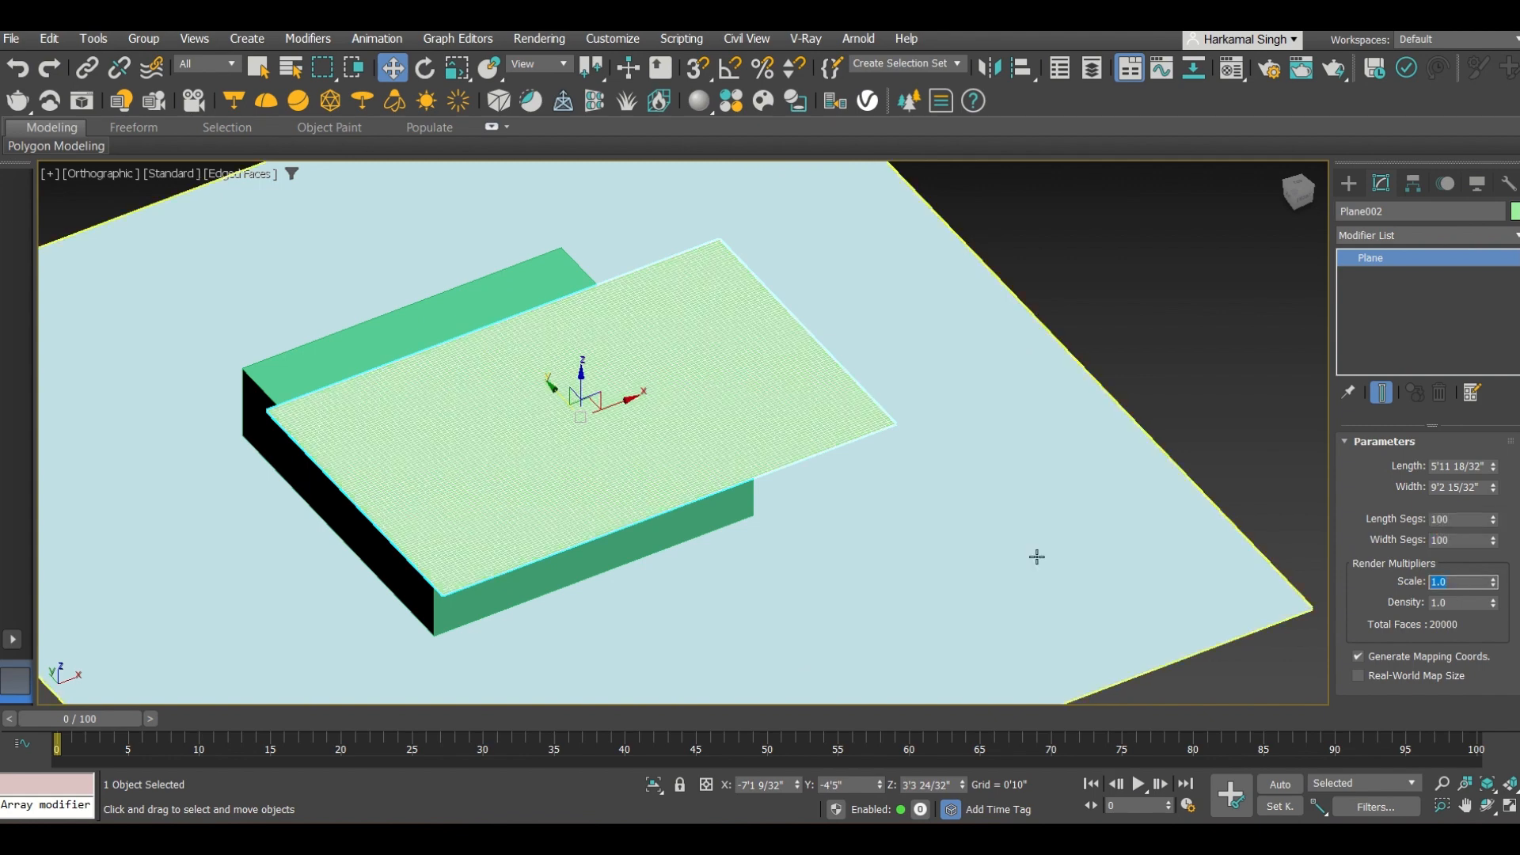
scroll(617, 502, "up", 5)
scroll(639, 556, "down", 6)
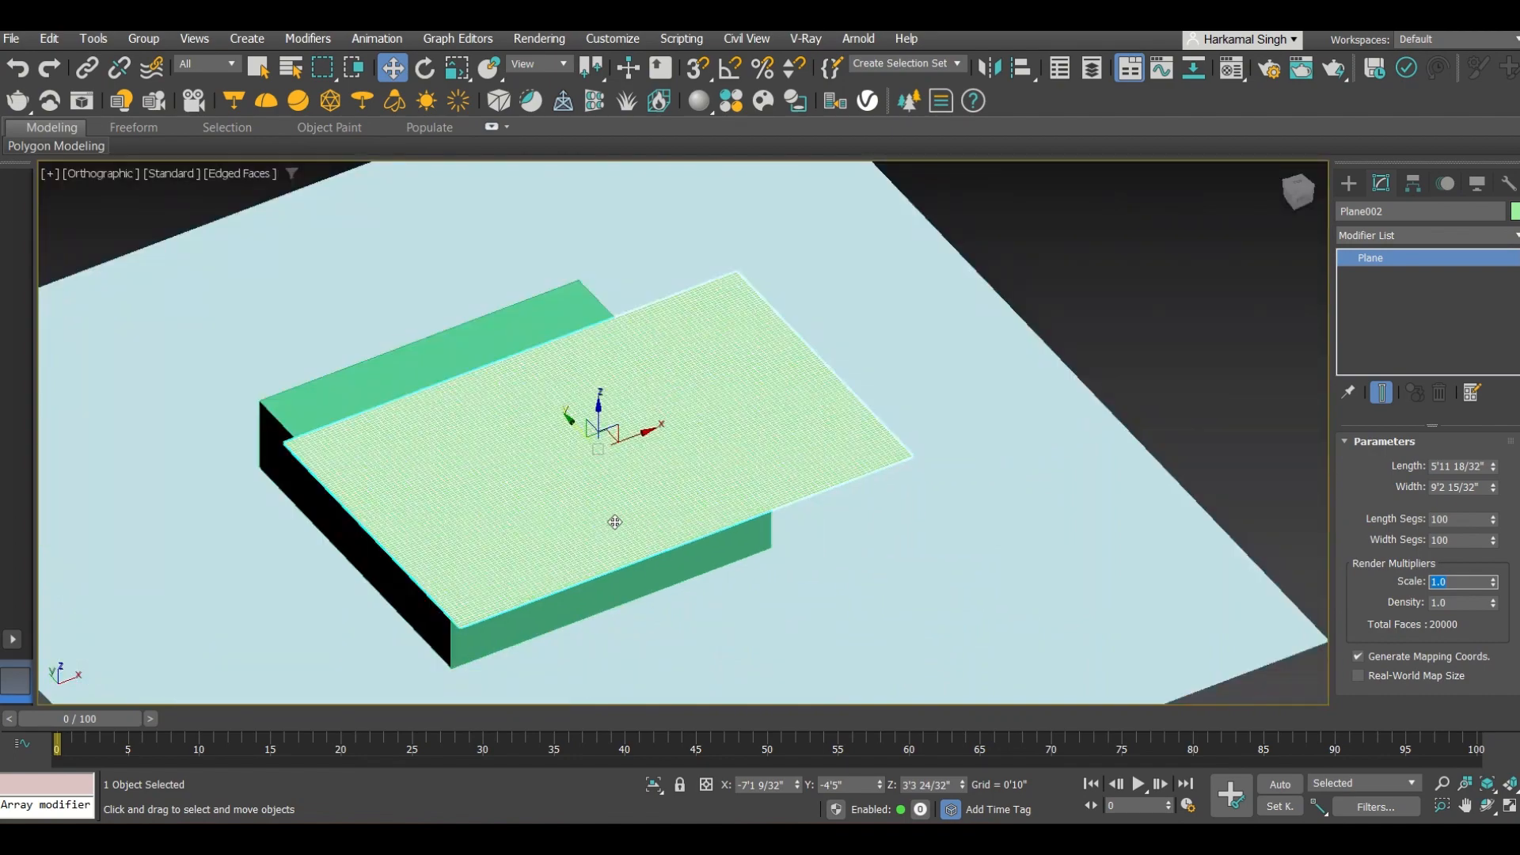
scroll(559, 518, "down", 2)
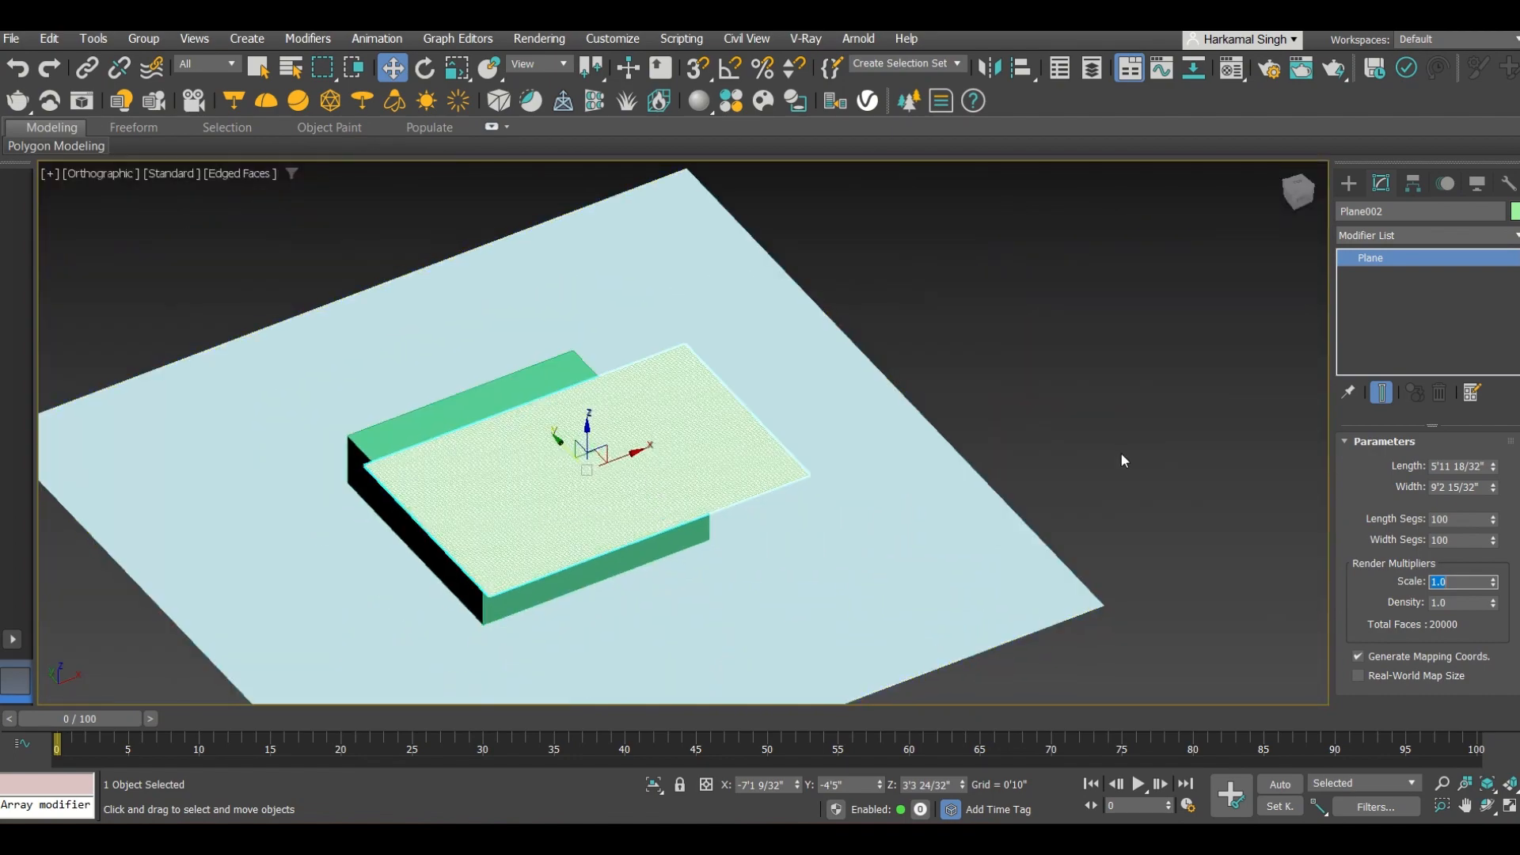
Review the parameters of the ground plane, the box and the raised plane one after another.
left_click(941, 565)
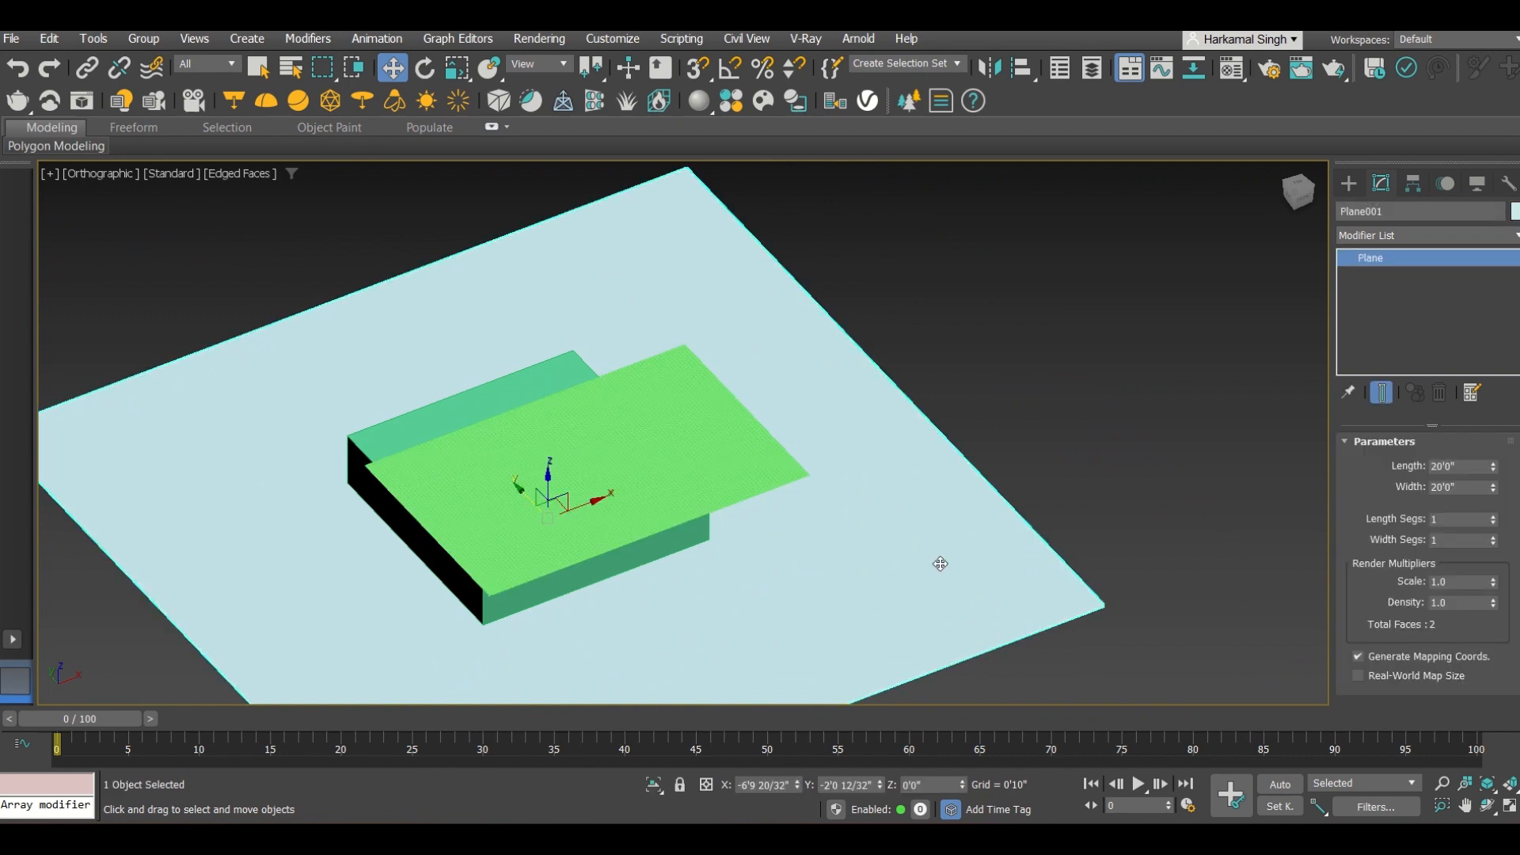
left_click(542, 381)
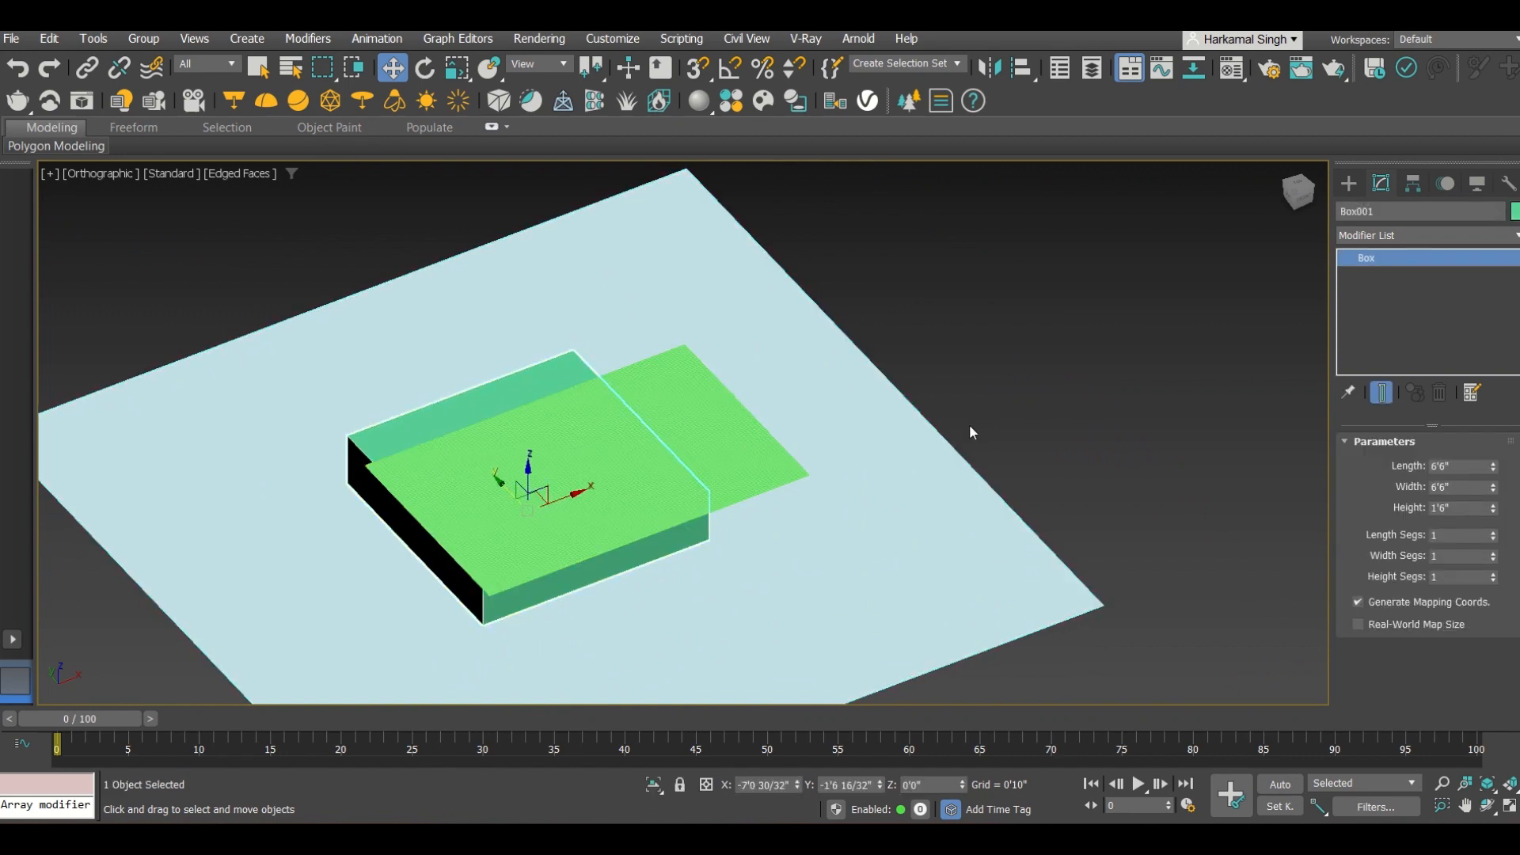
left_click(672, 460)
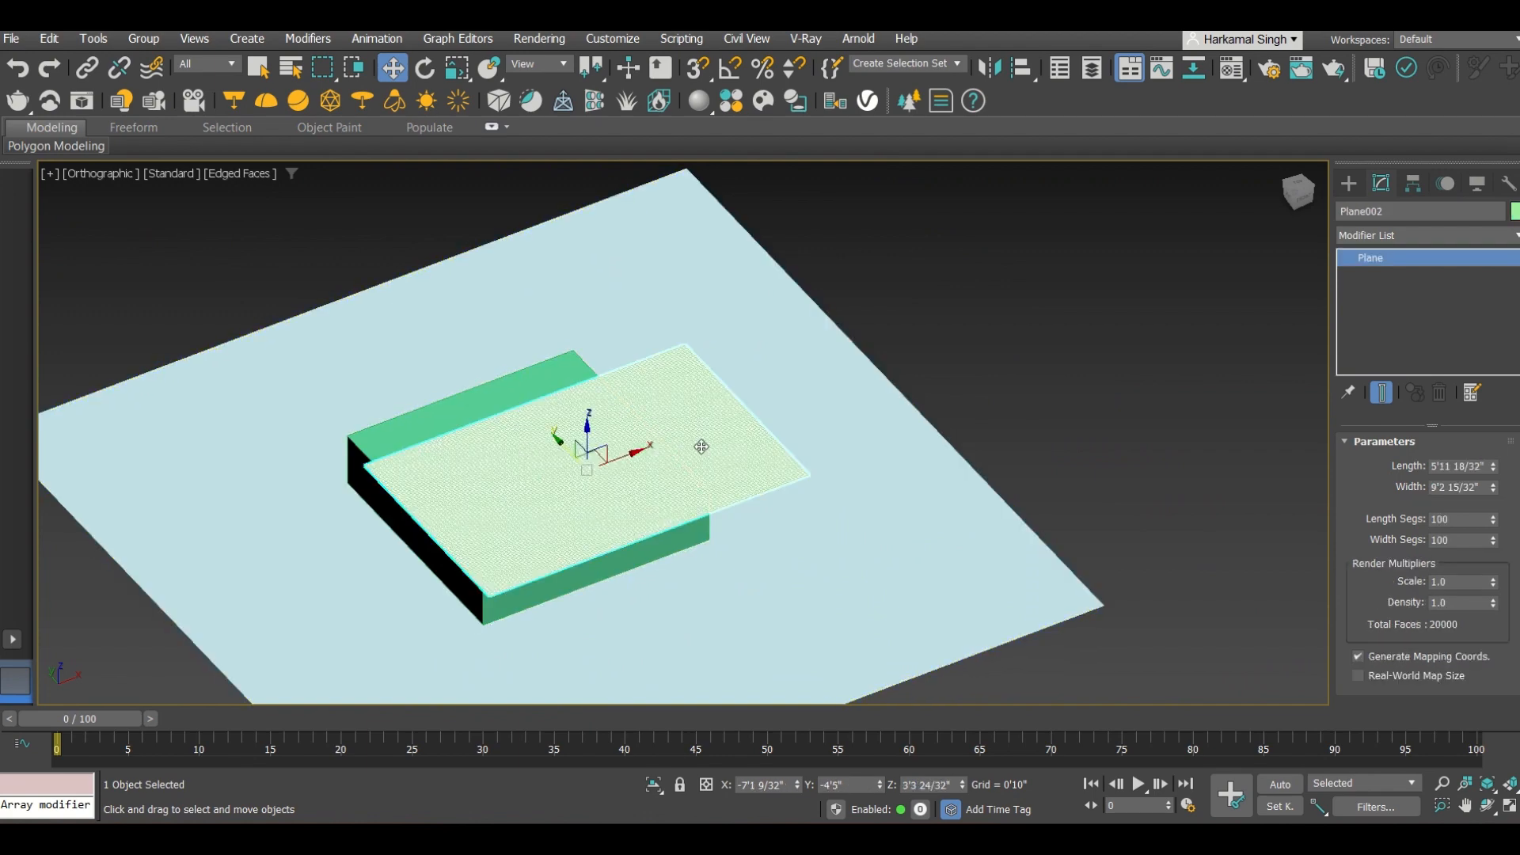
scroll(633, 512, "down", 2)
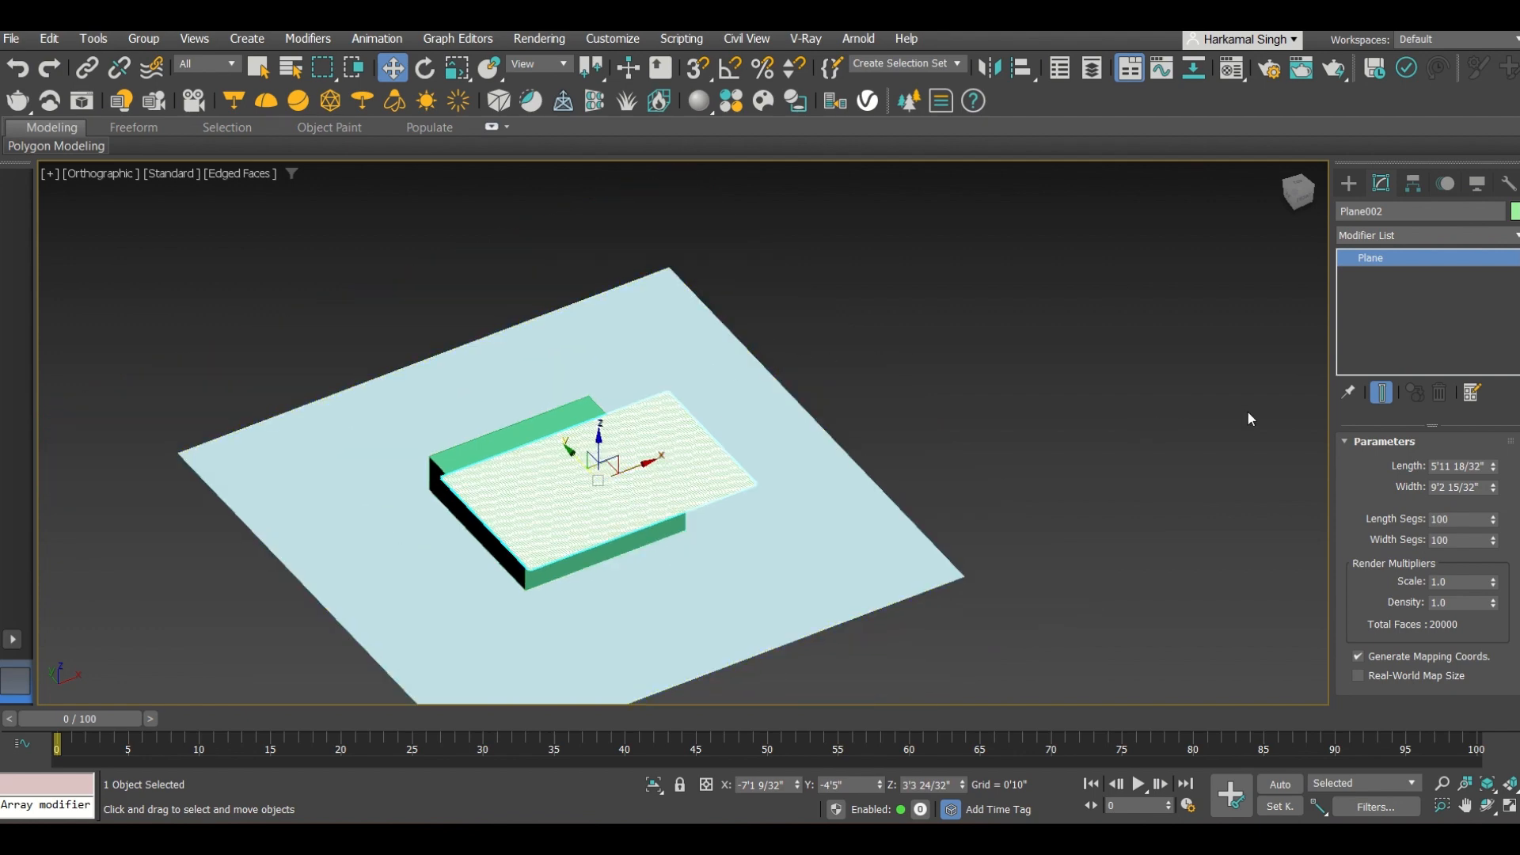
Rename the large ground plane as 1 FLOOR.
left_click(1348, 183)
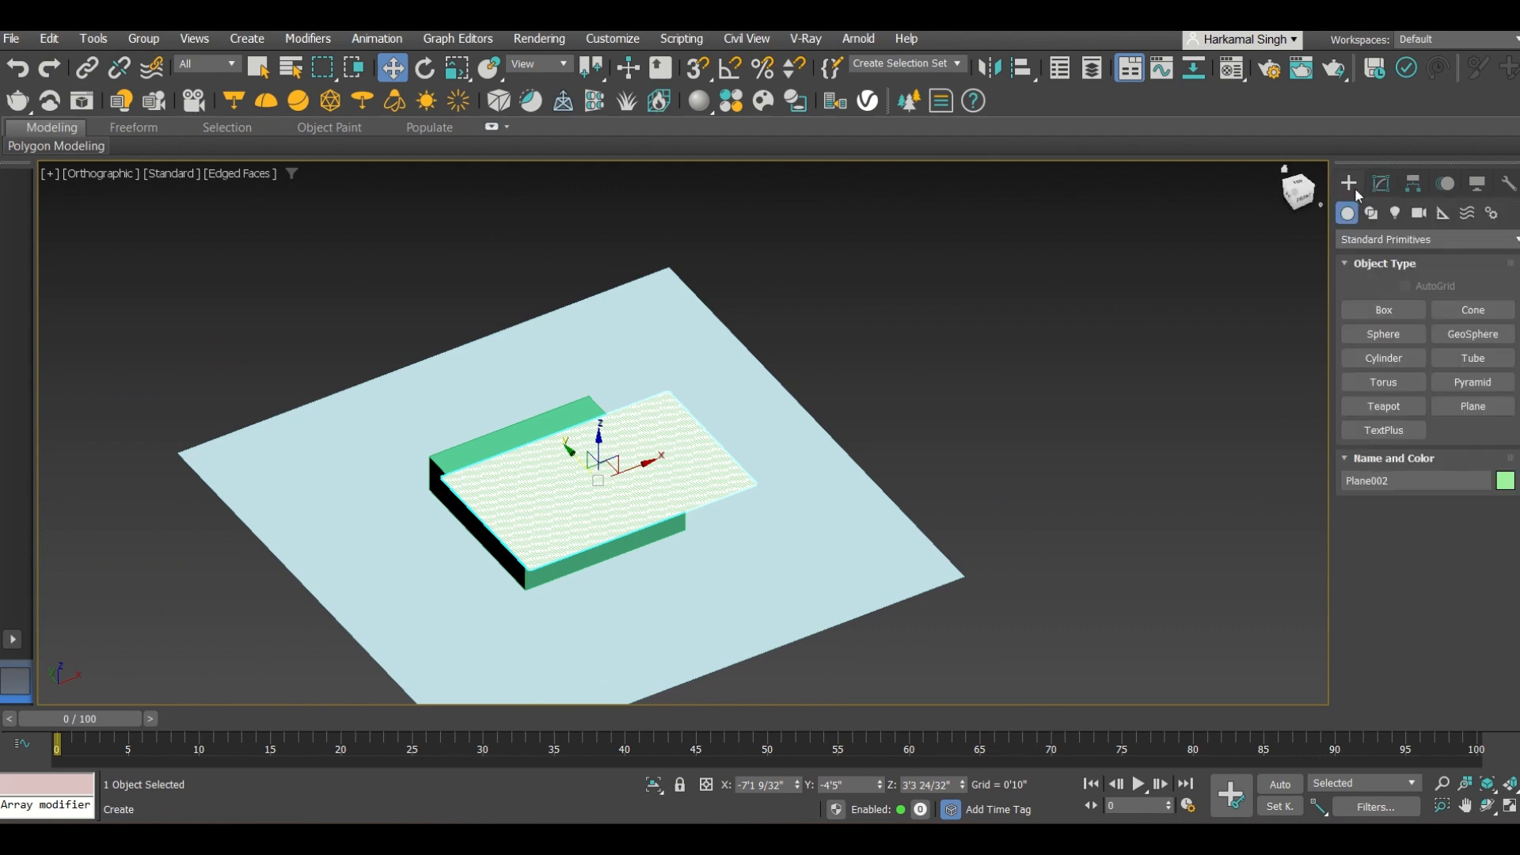
scroll(815, 363, "down", 5)
scroll(681, 372, "up", 3)
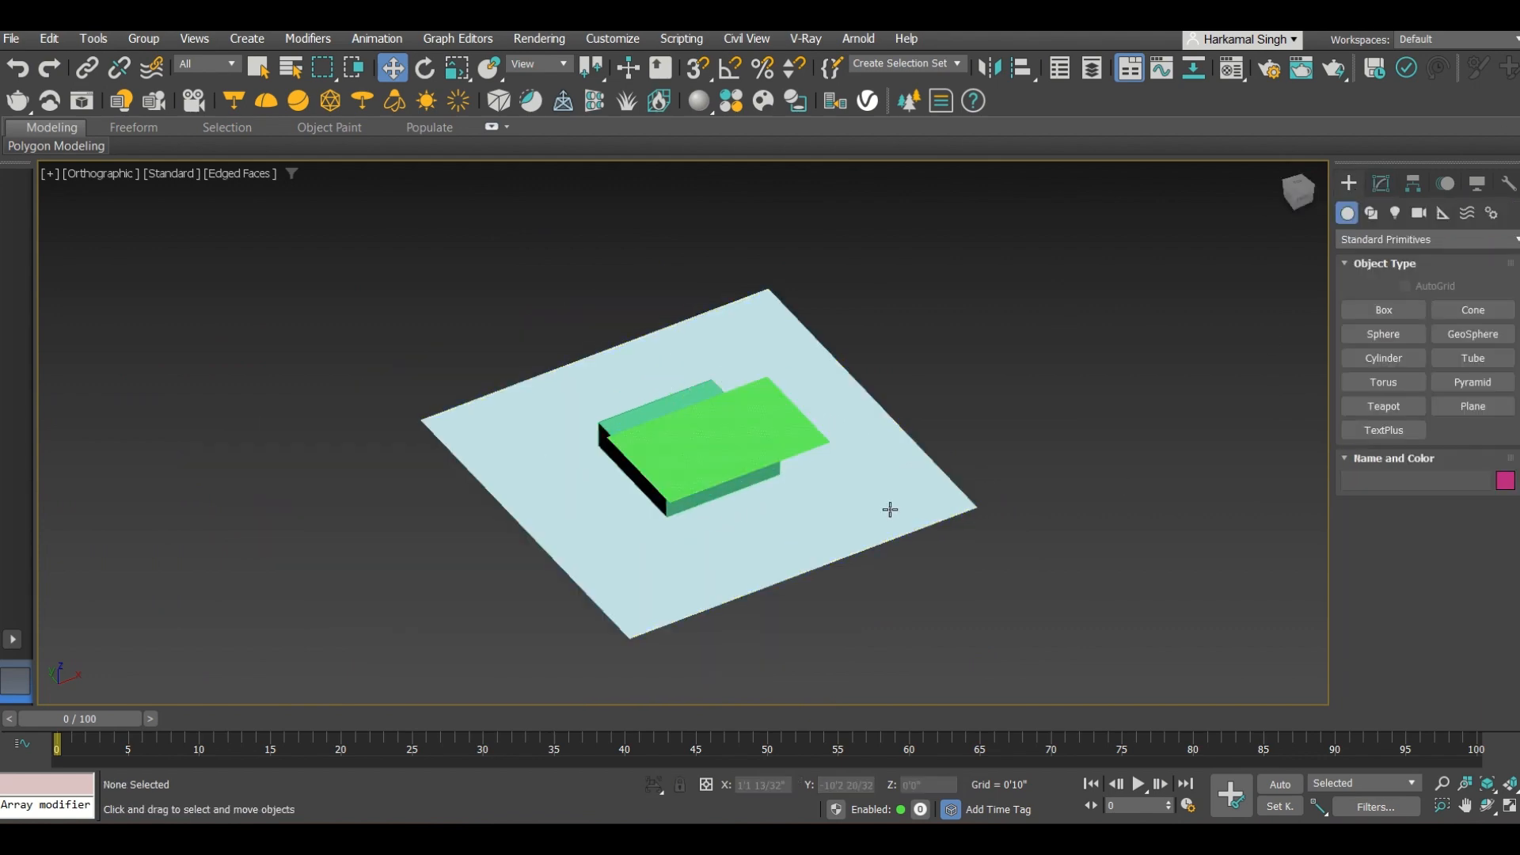
left_click(856, 509)
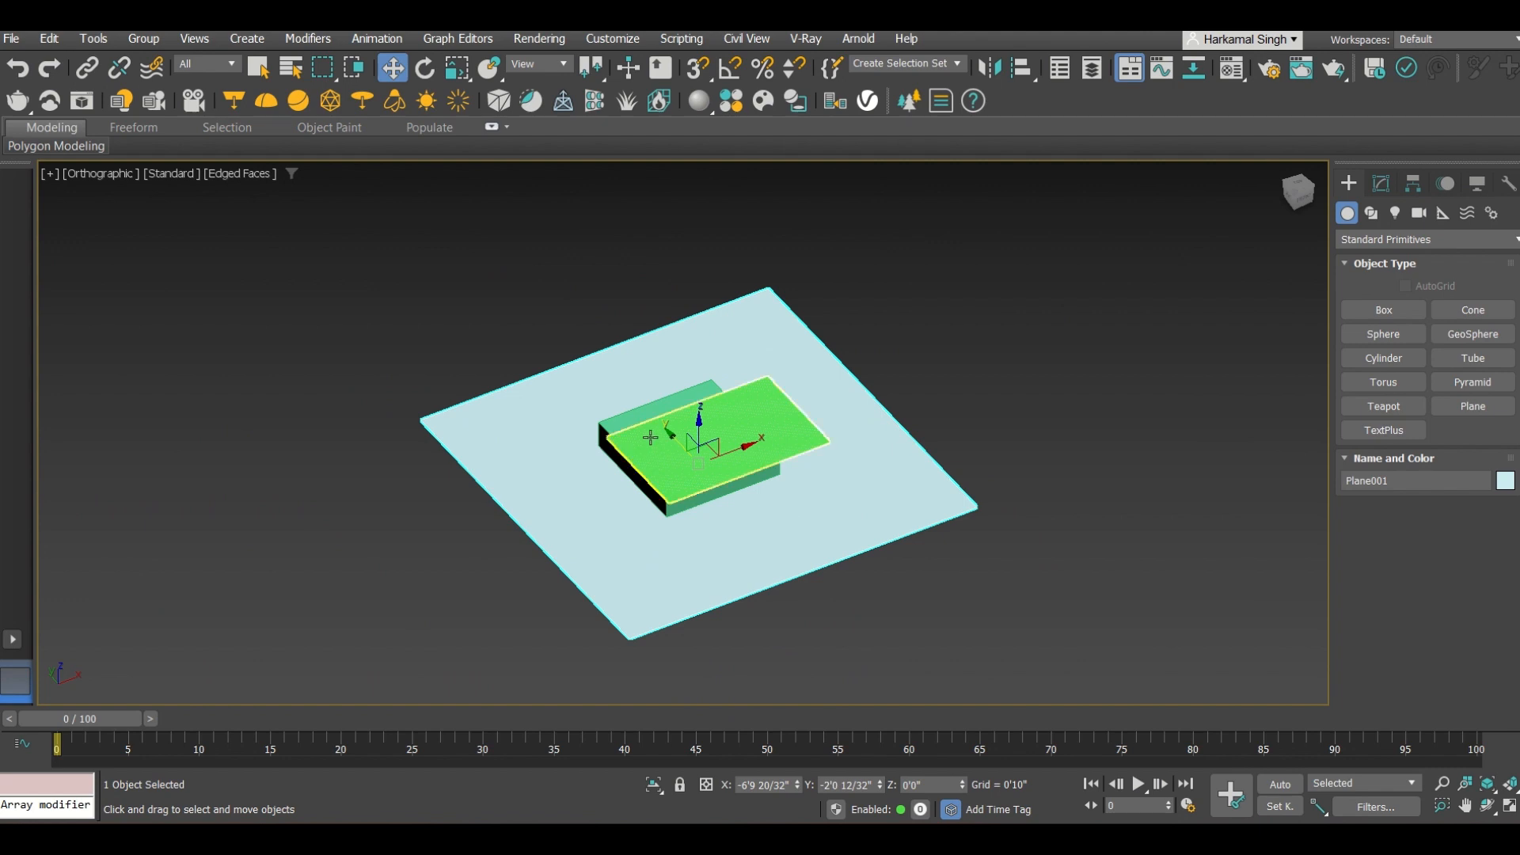
scroll(657, 457, "up", 4)
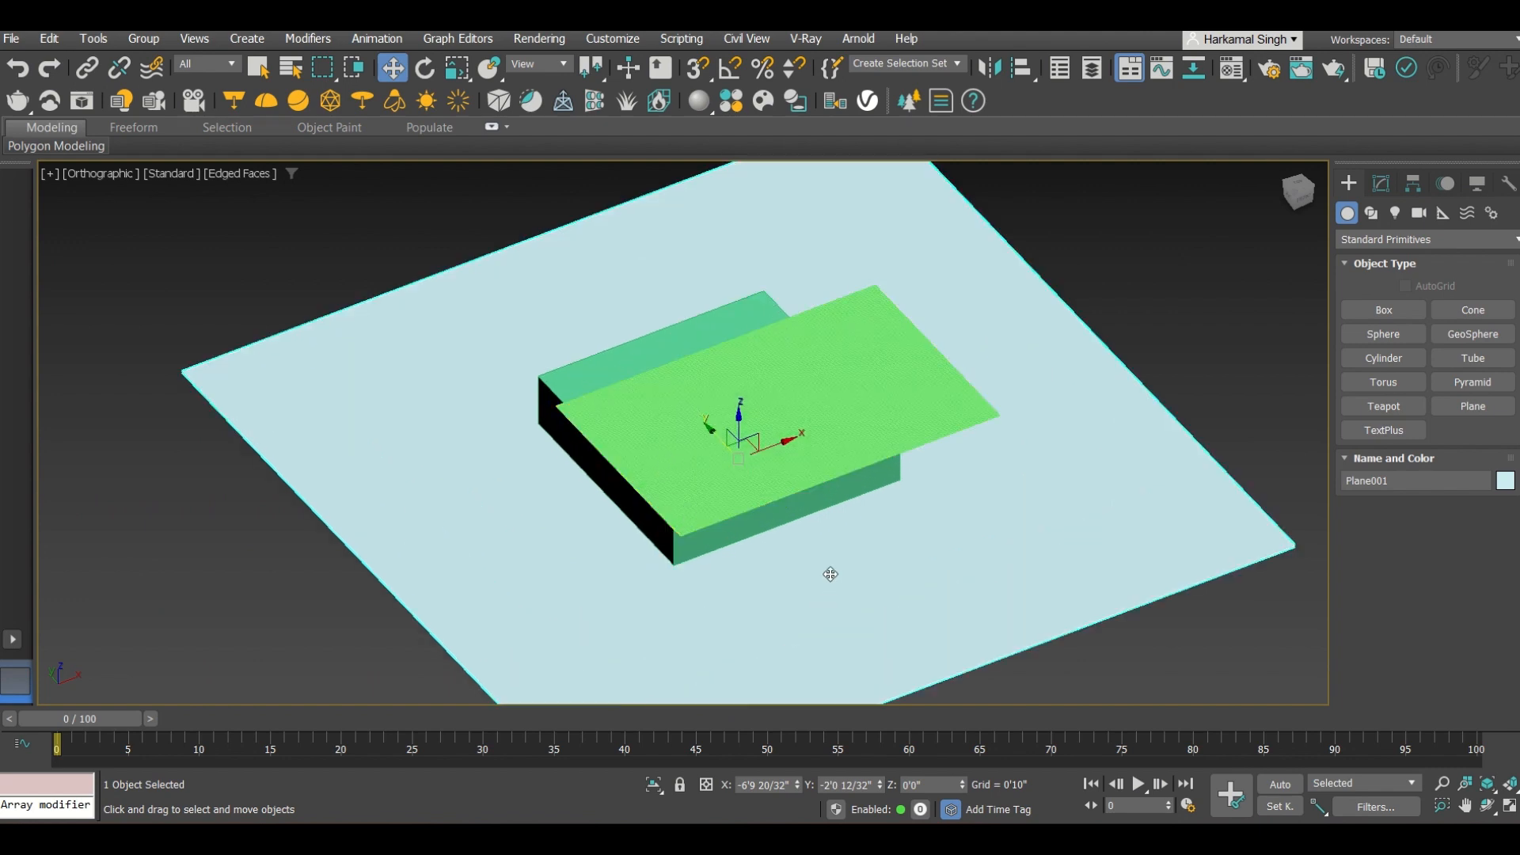
left_click(1422, 486)
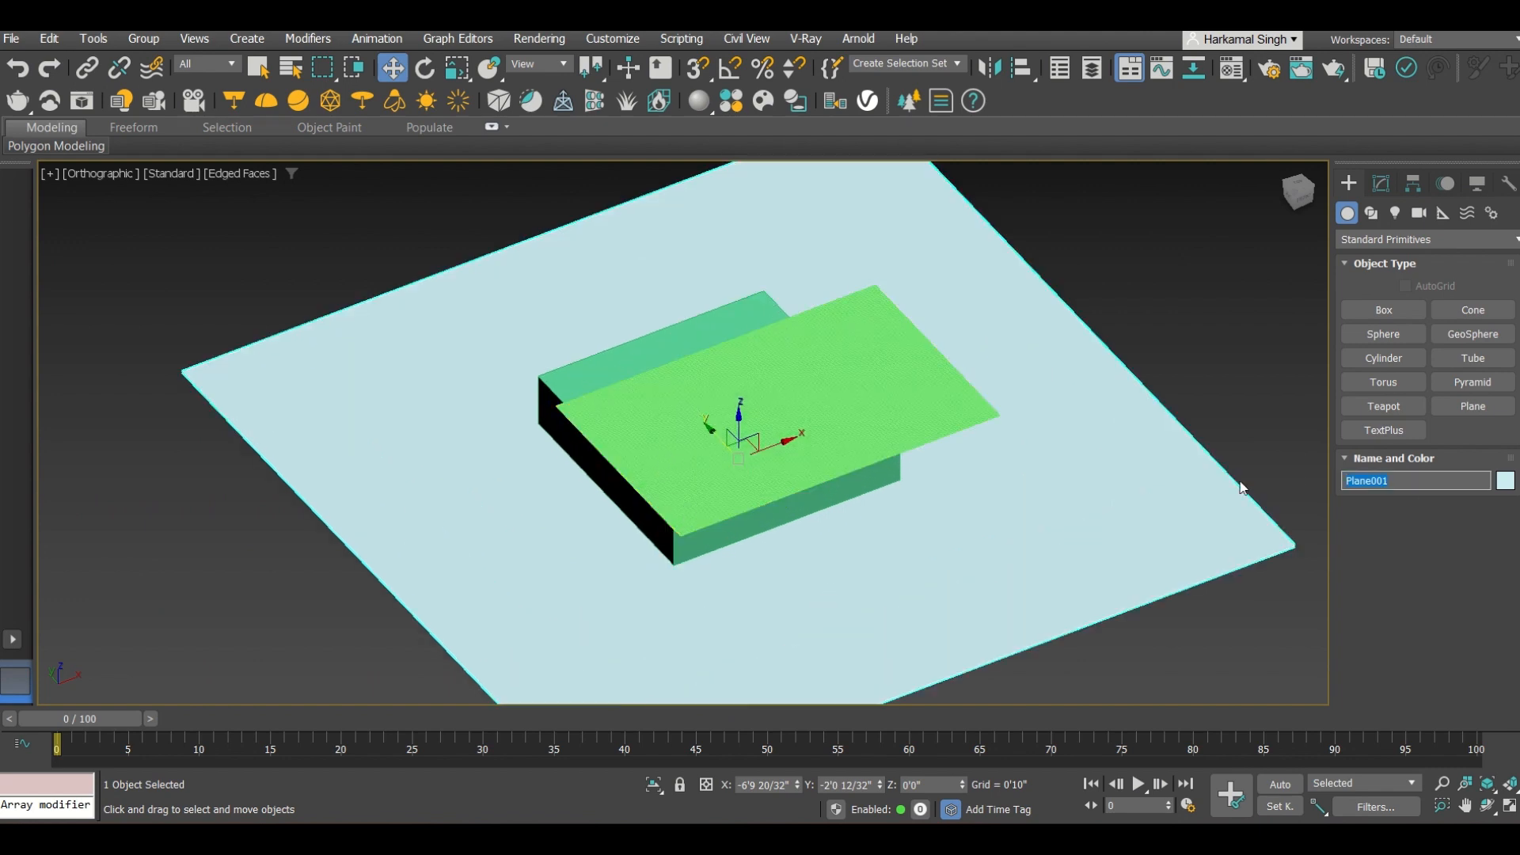
type("1 FLOOR")
key("Return")
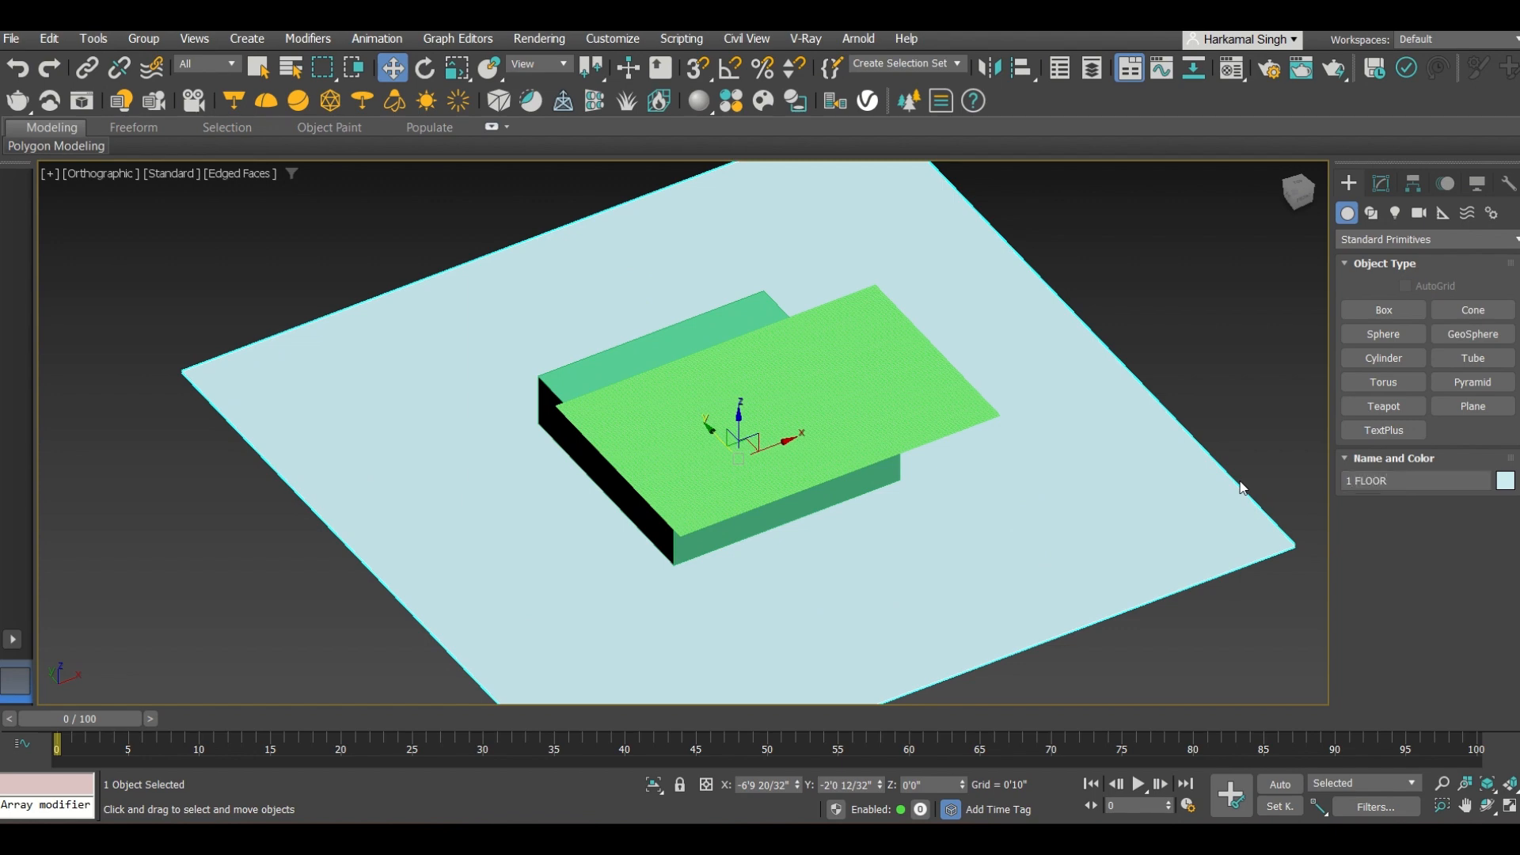
Rename the box on the floor as 2 BEDBOX.
left_click(587, 360)
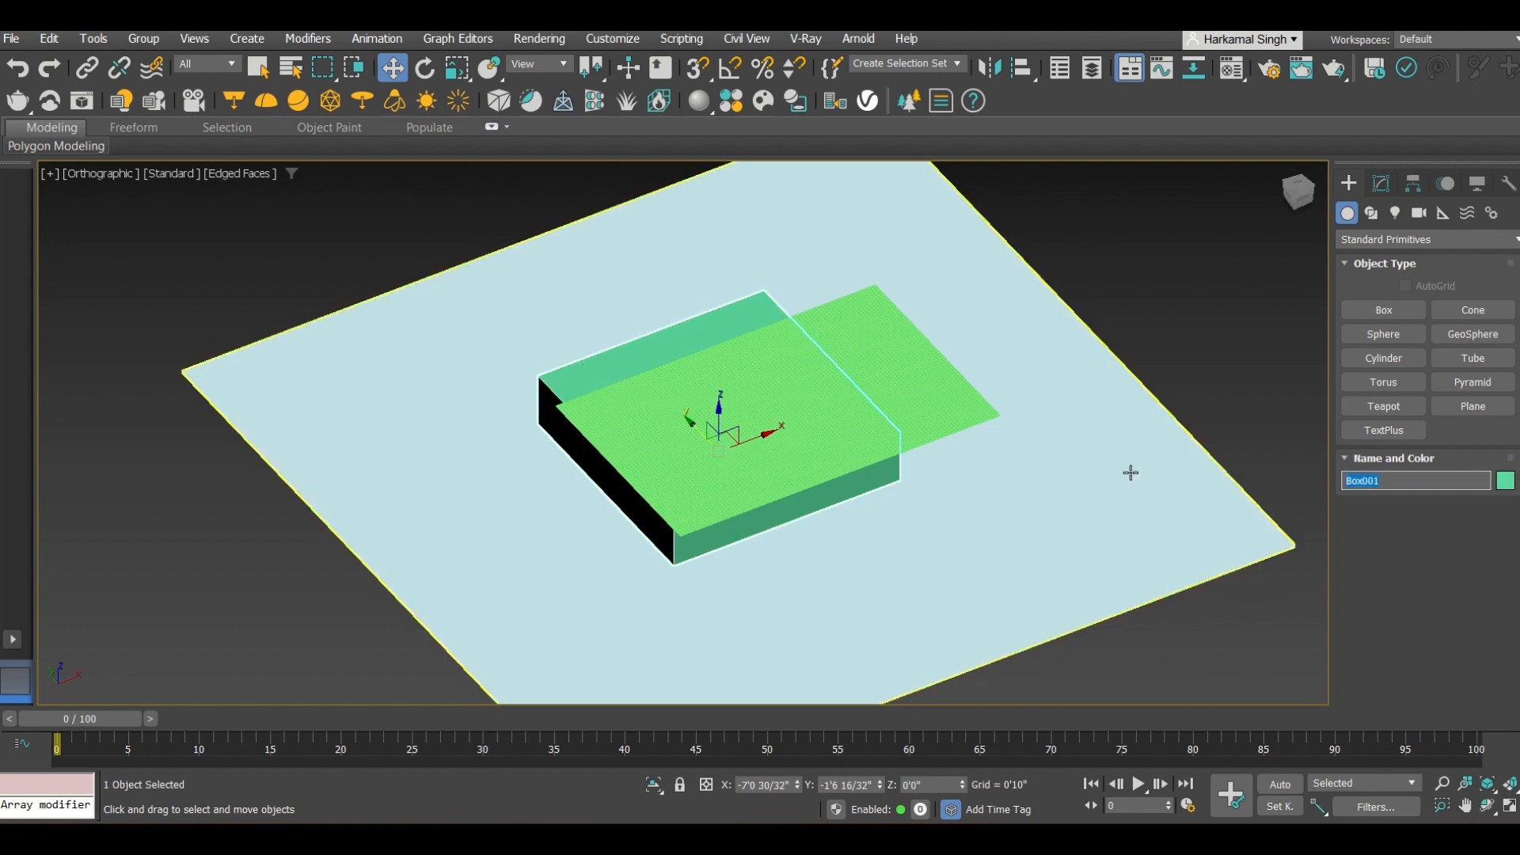
type("2 BEDBOX")
key("Return")
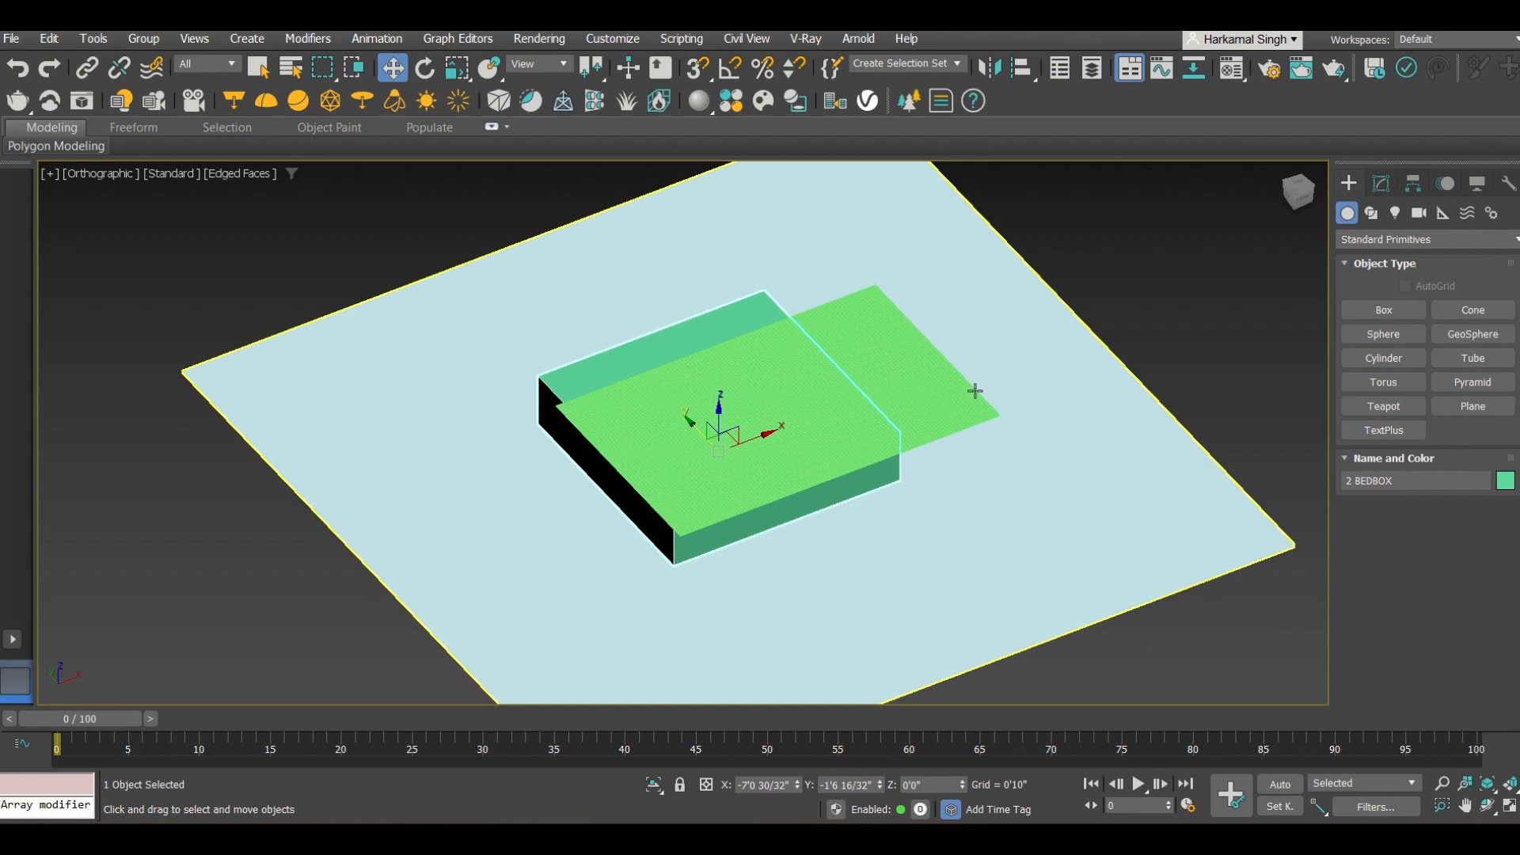
Rename the raised plane above the box as 3 BEDSHEET, and select the floor plane.
left_click(907, 384)
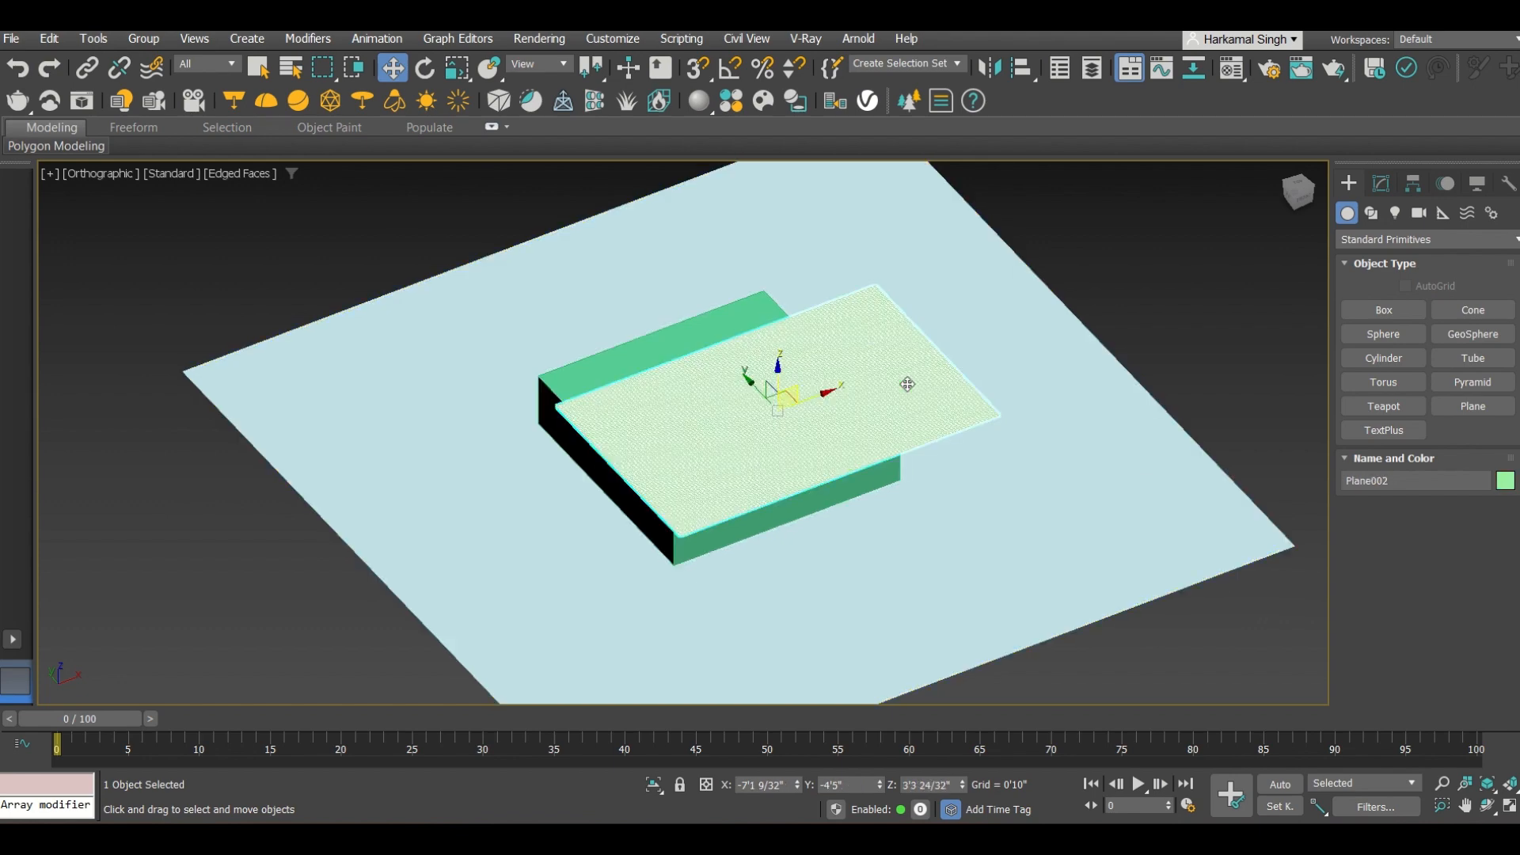
left_click(1419, 481)
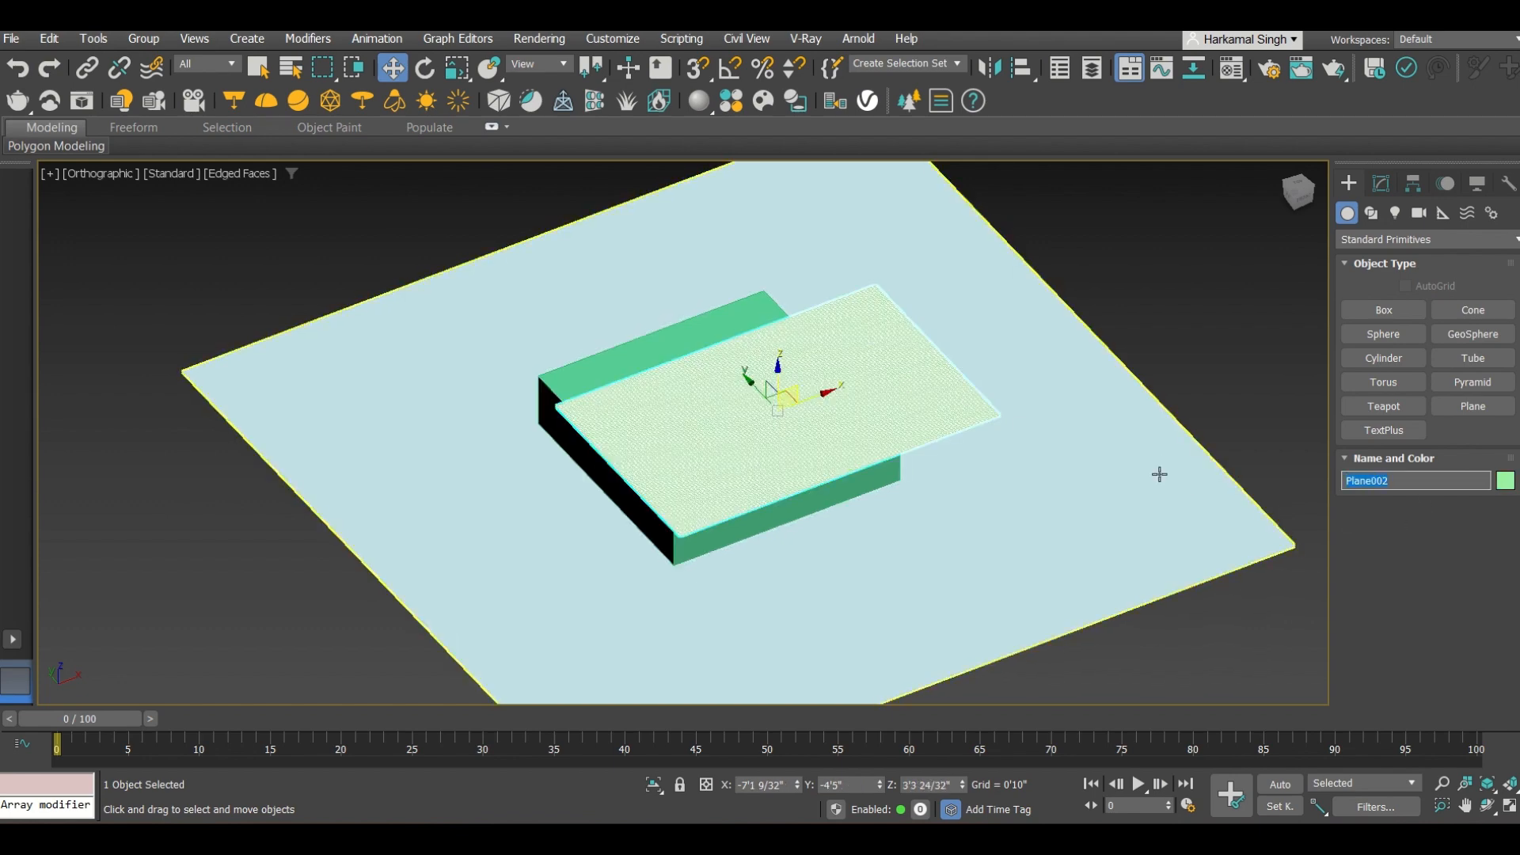
type("3 BEDSHEET")
key("Return")
left_click(1024, 543)
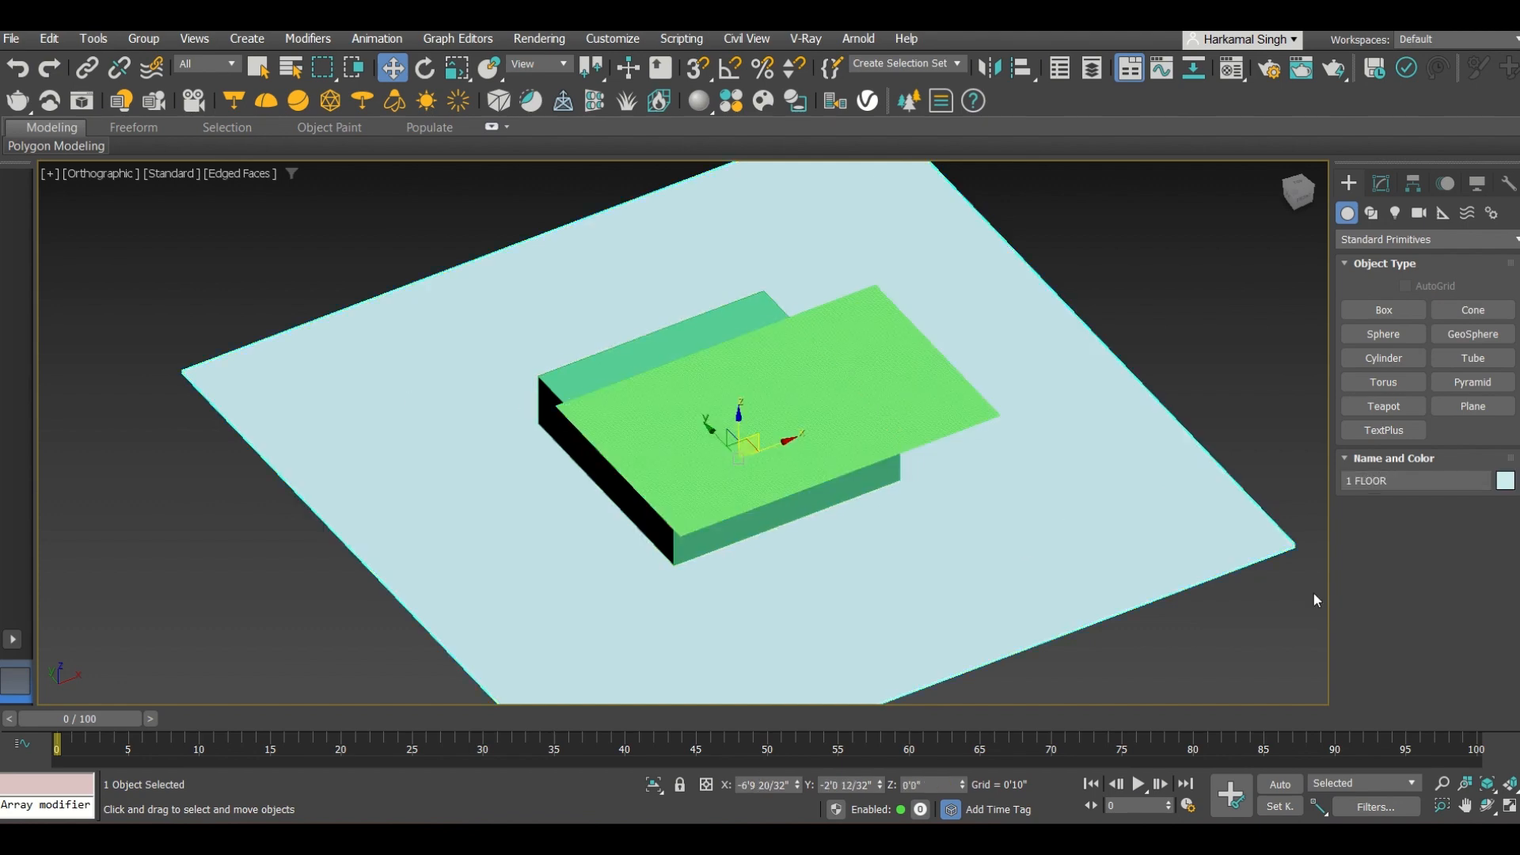
Check the names of the box and the raised plane, and inspect the bedsheet plane with its edged faces hidden.
left_click(677, 349)
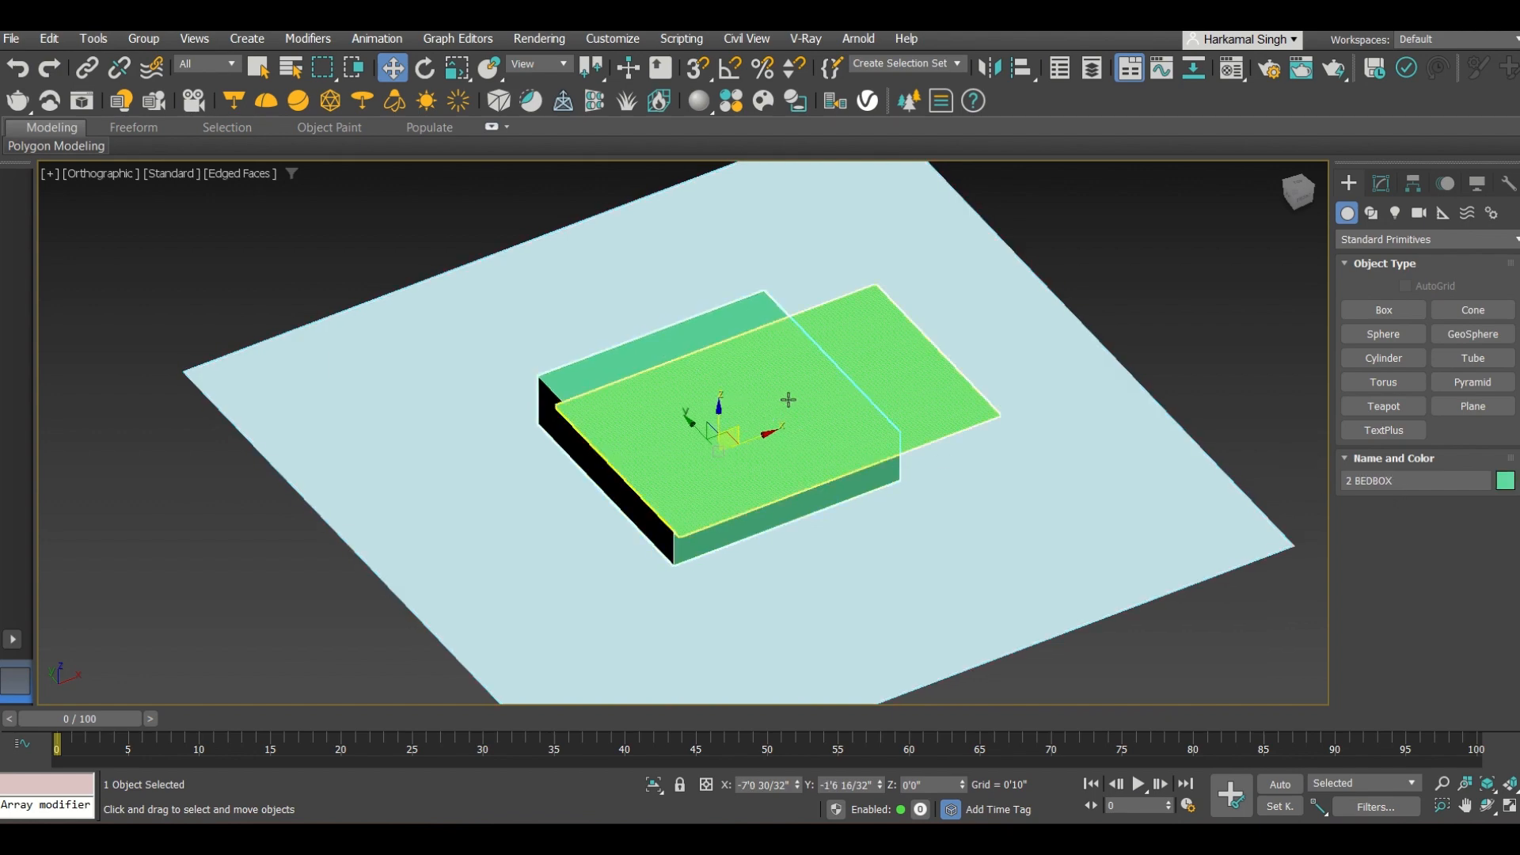
left_click(910, 400)
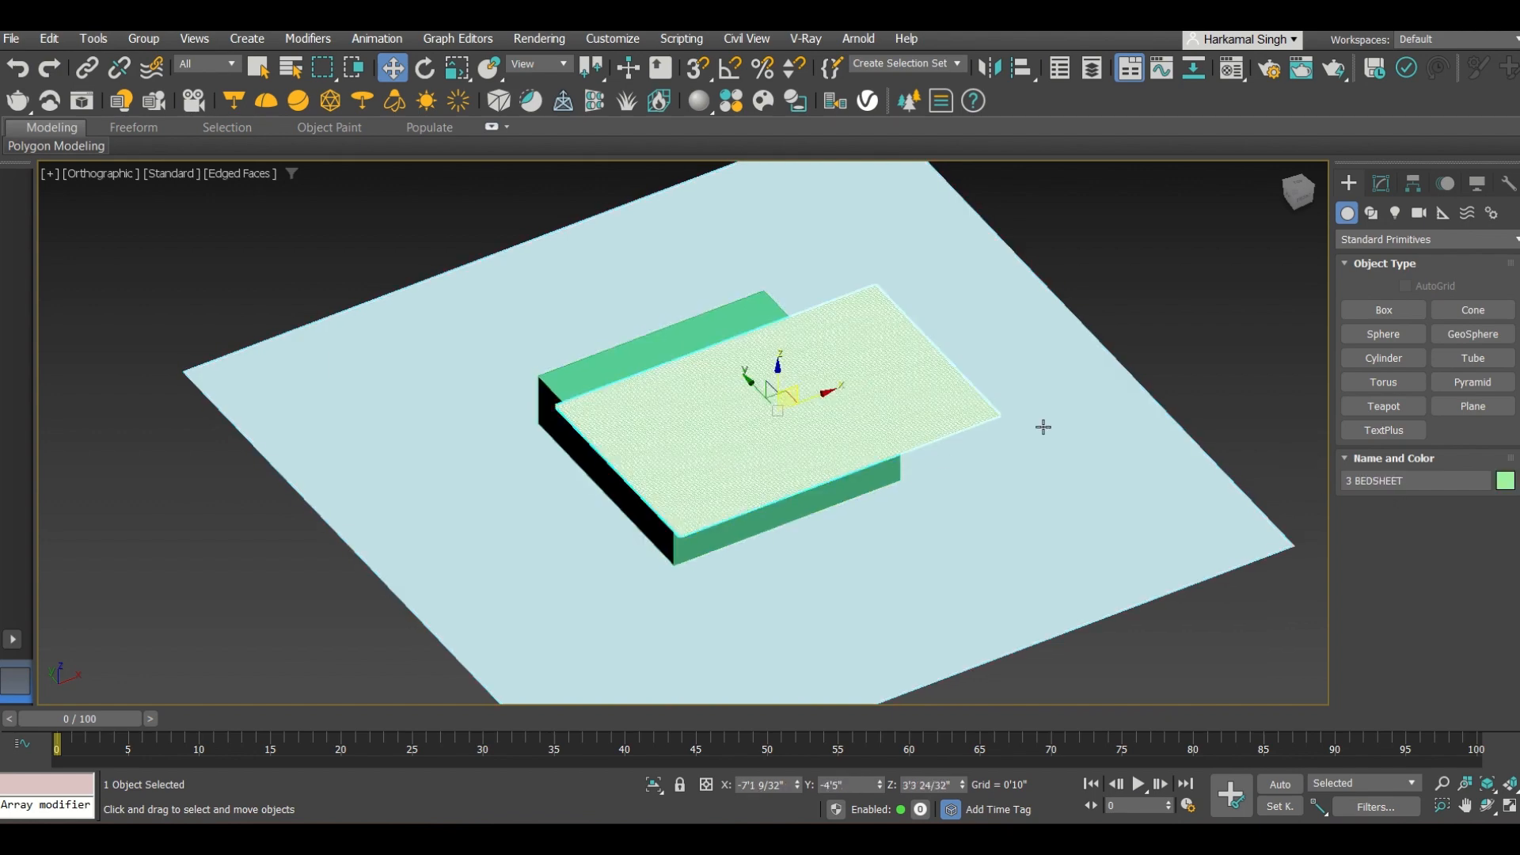
left_click(1424, 482)
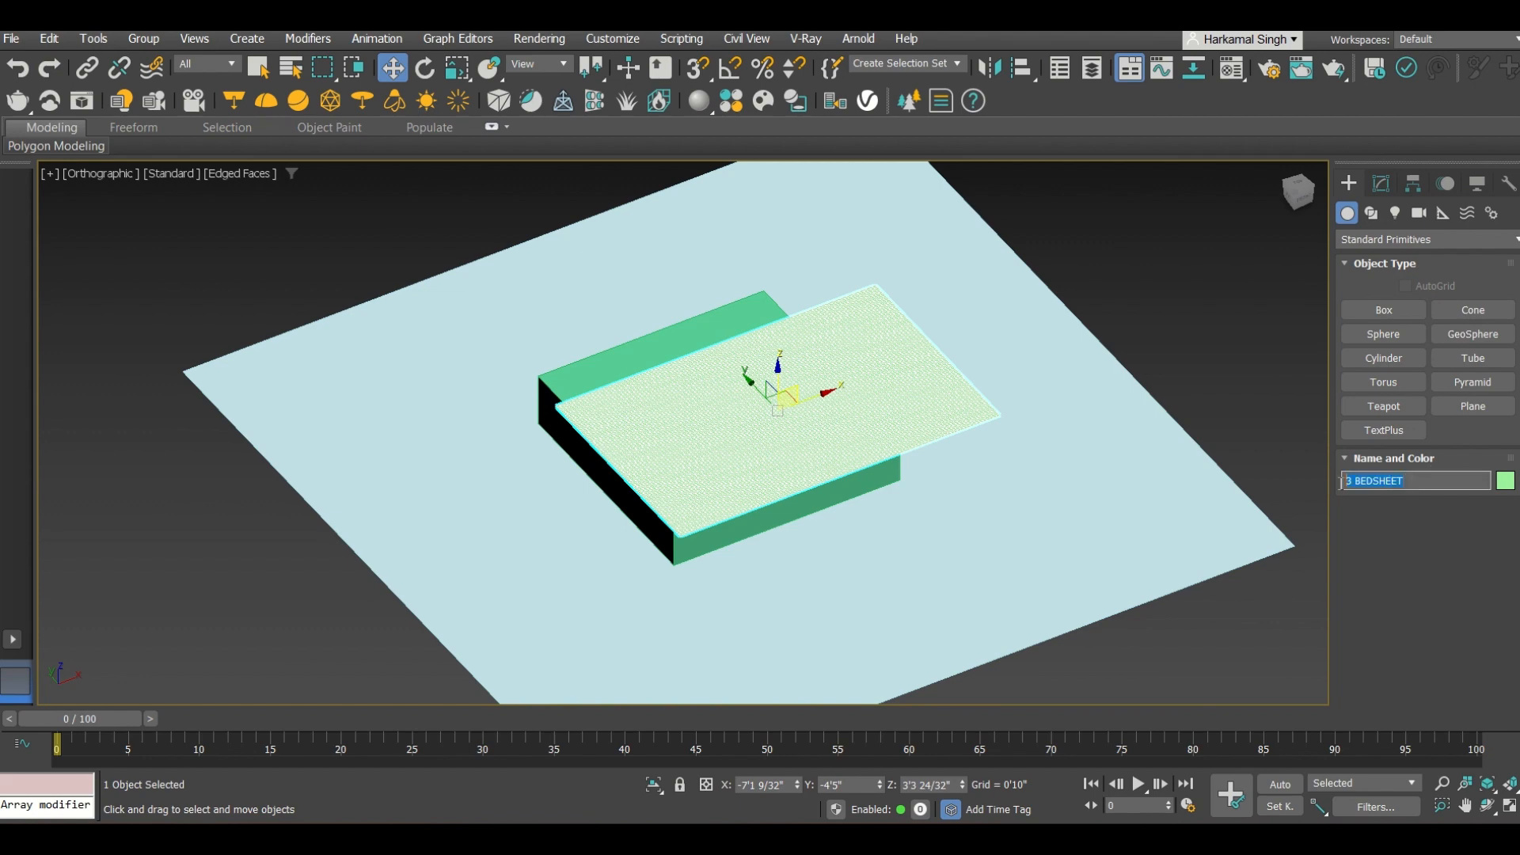
left_click(1131, 346)
scroll(461, 525, "down", 3)
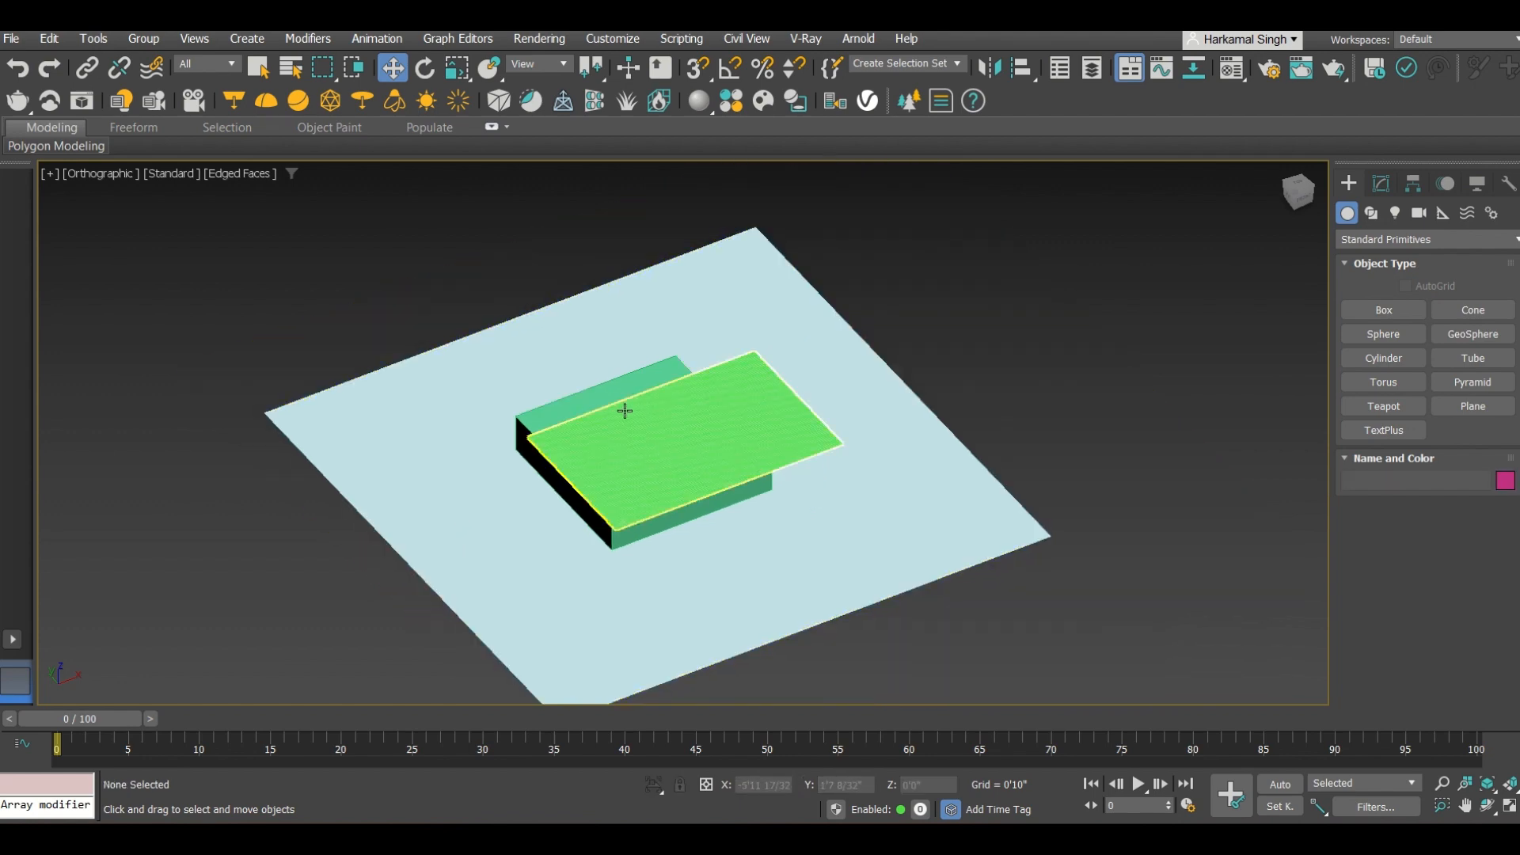
scroll(625, 412, "up", 2)
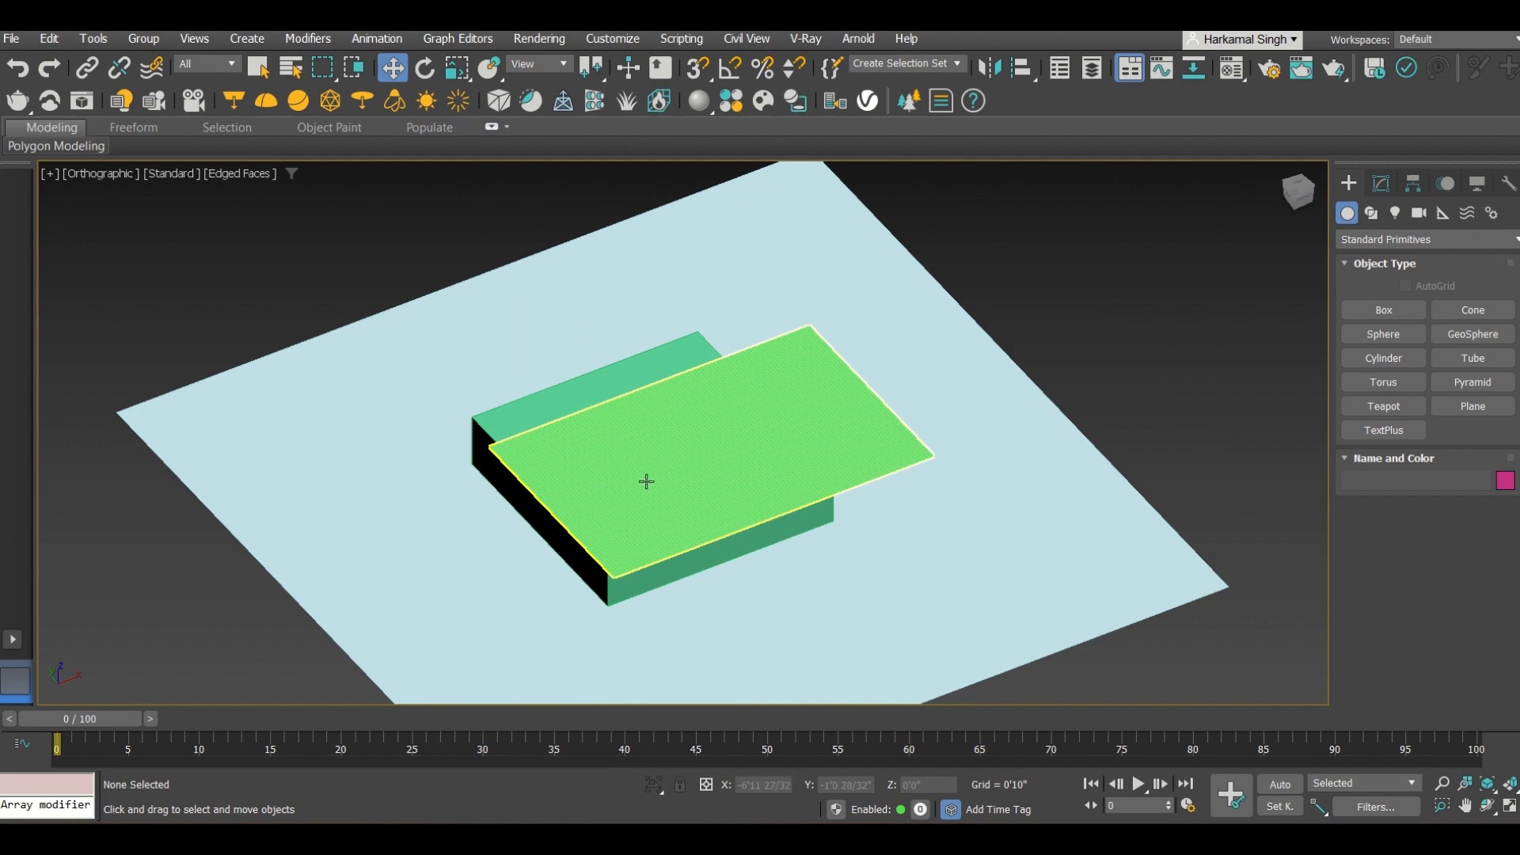
key("F4")
scroll(726, 456, "up", 3)
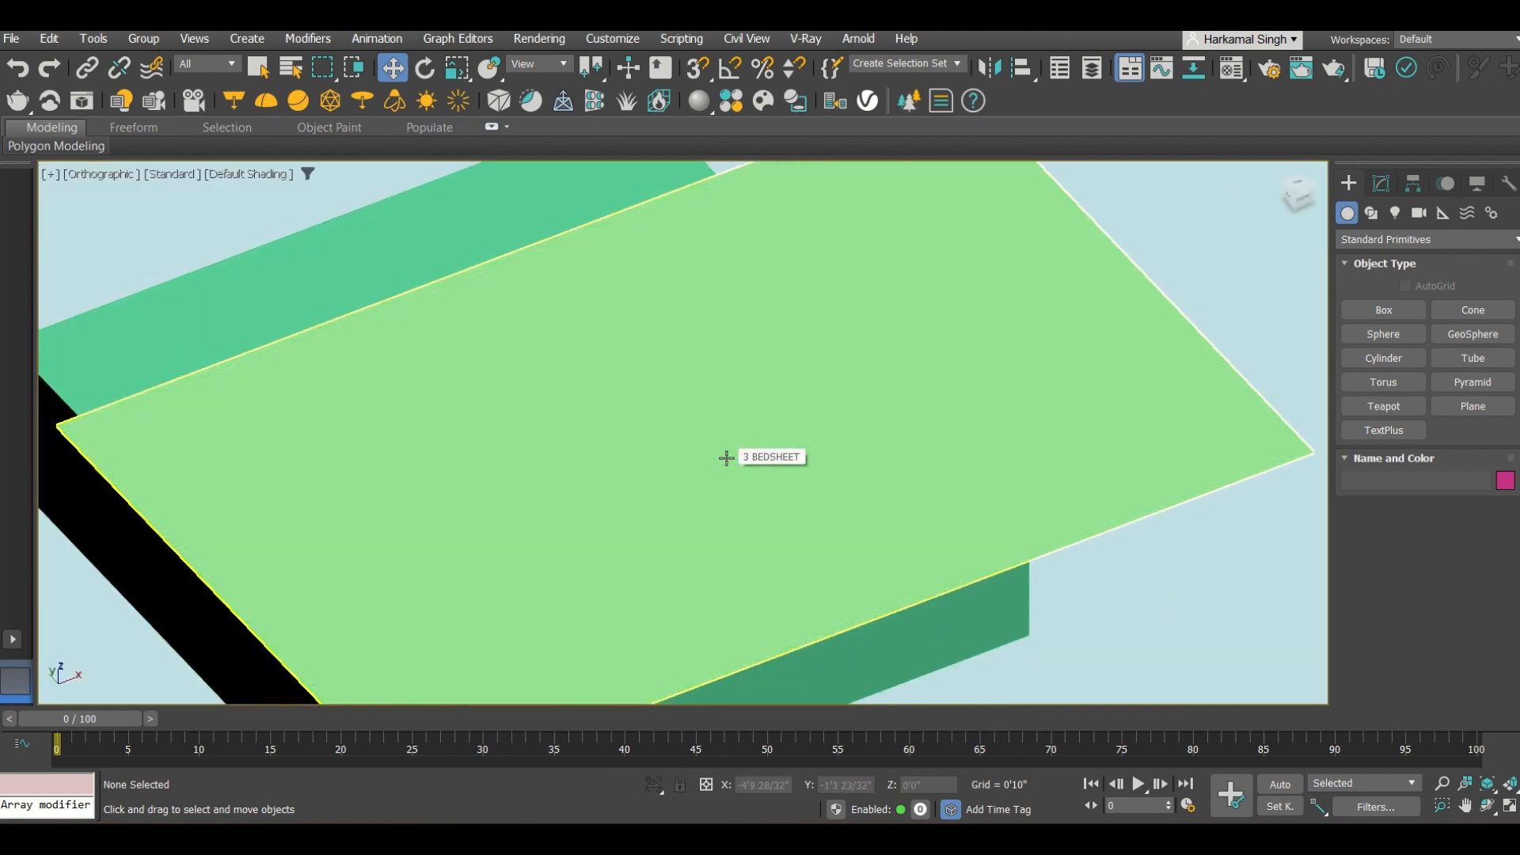
scroll(726, 456, "down", 3)
scroll(689, 451, "down", 3)
key("F4")
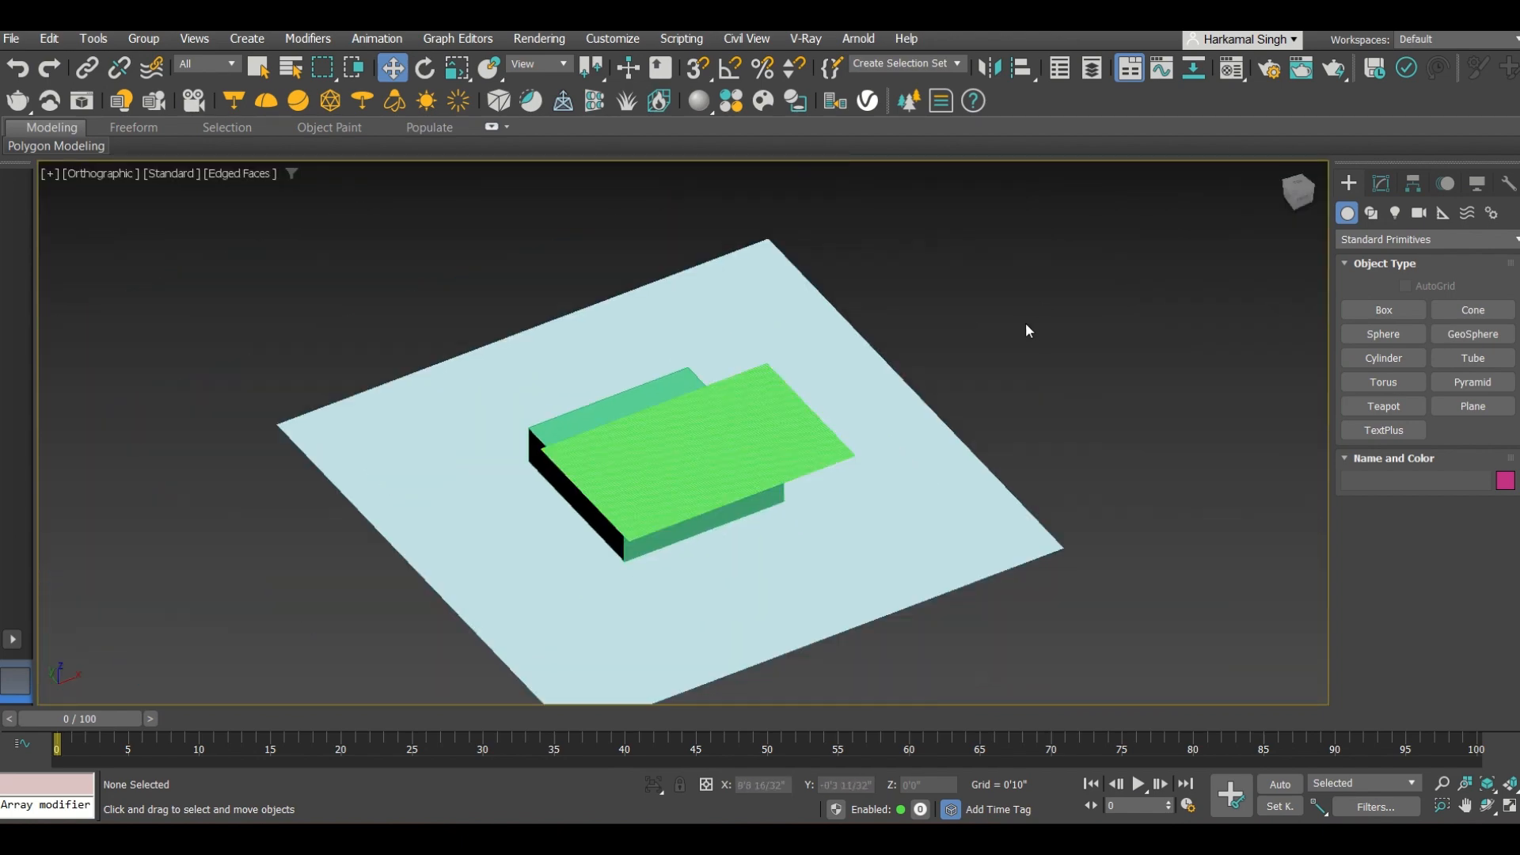
Select the floor, bed box and bedsheet together and apply a Cloth modifier to all three.
left_click_drag(1030, 333, 674, 488)
left_click_drag(556, 576, 556, 576)
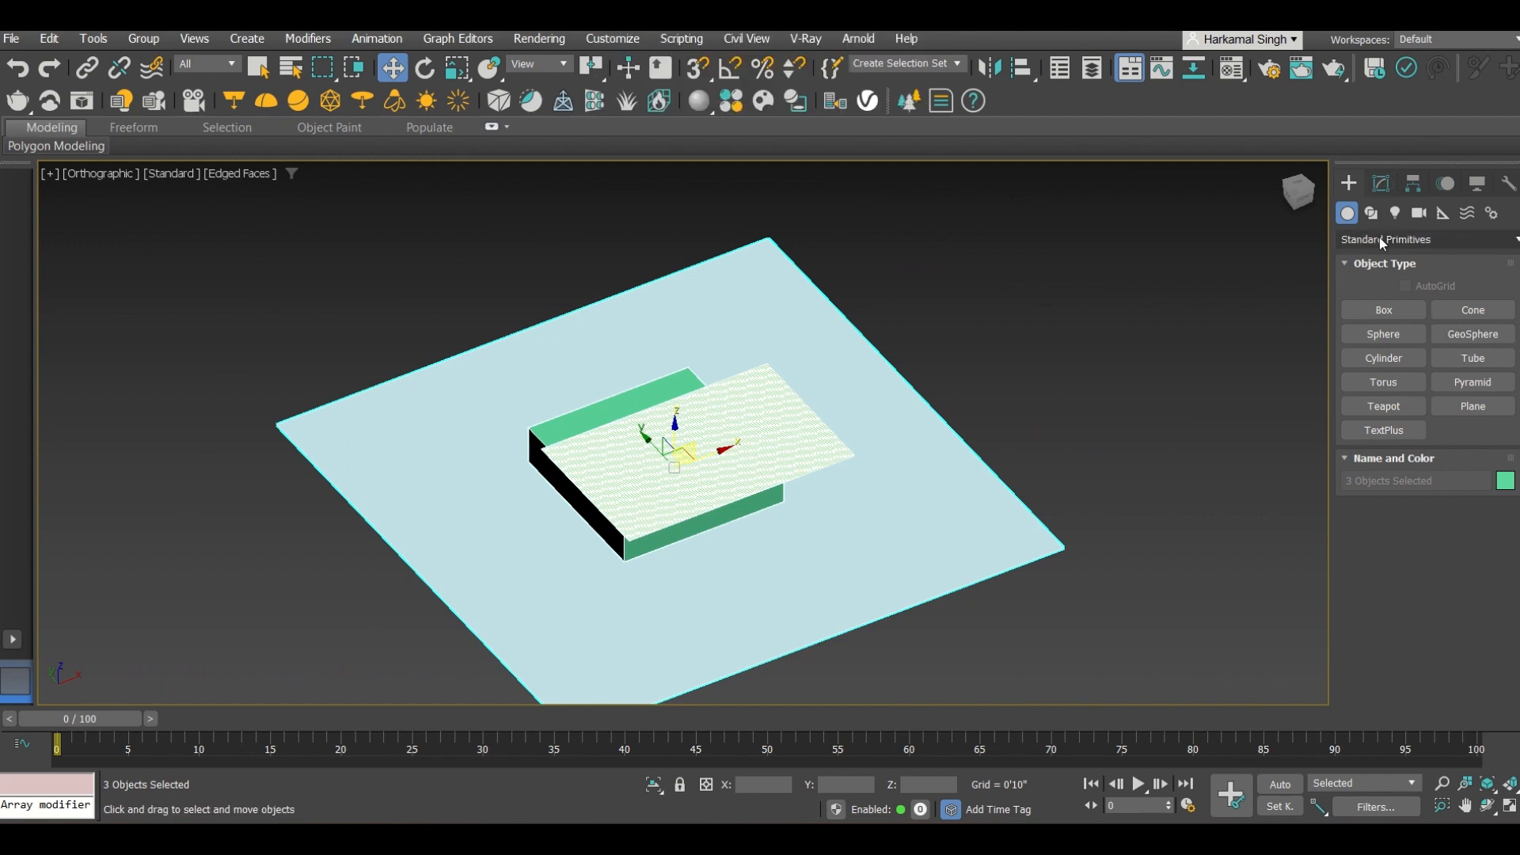
left_click(1379, 184)
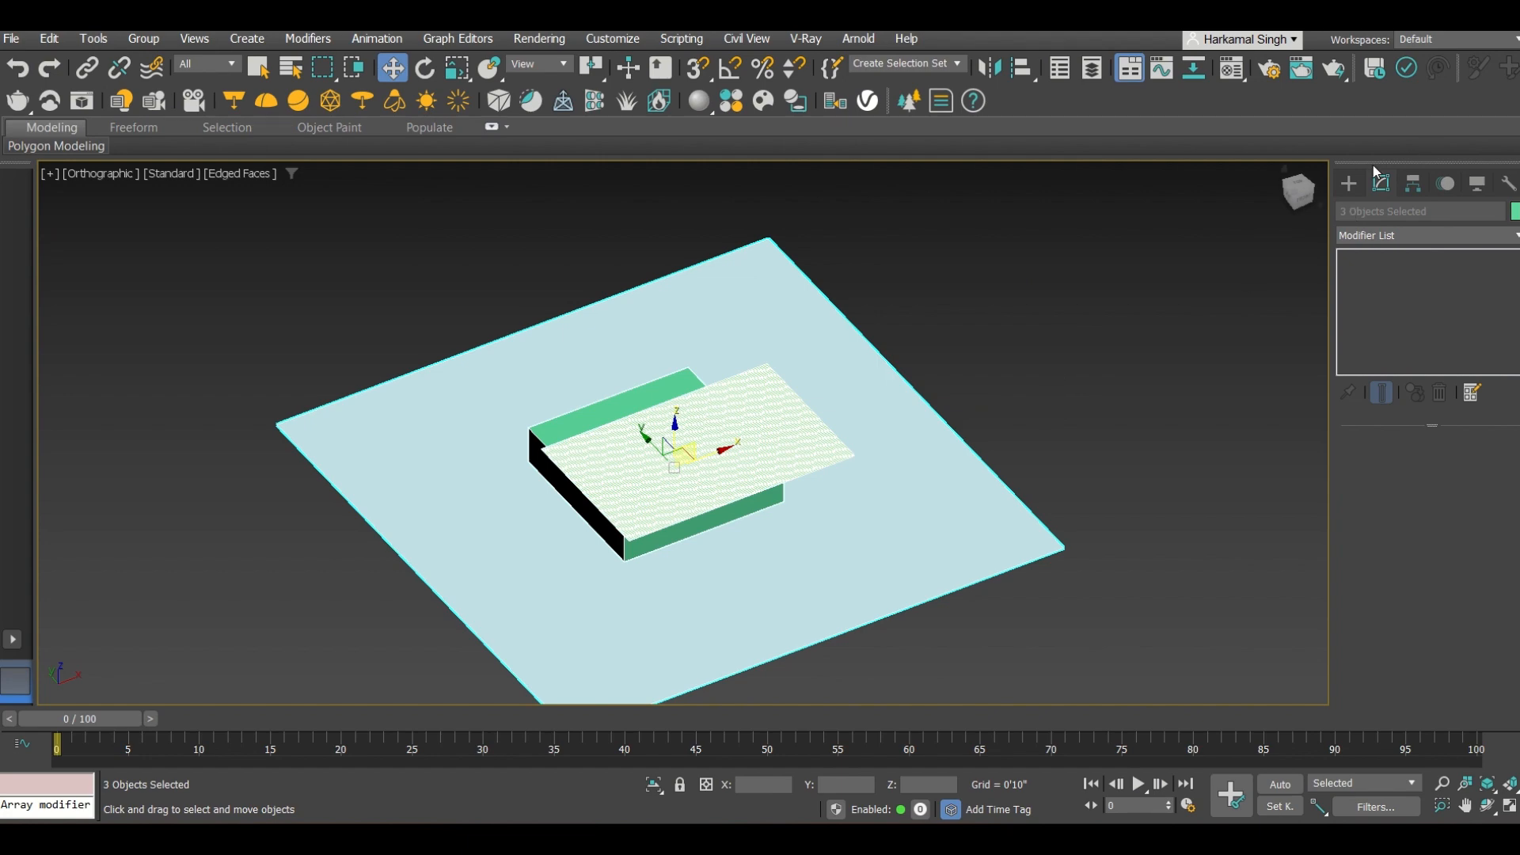
left_click(1354, 236)
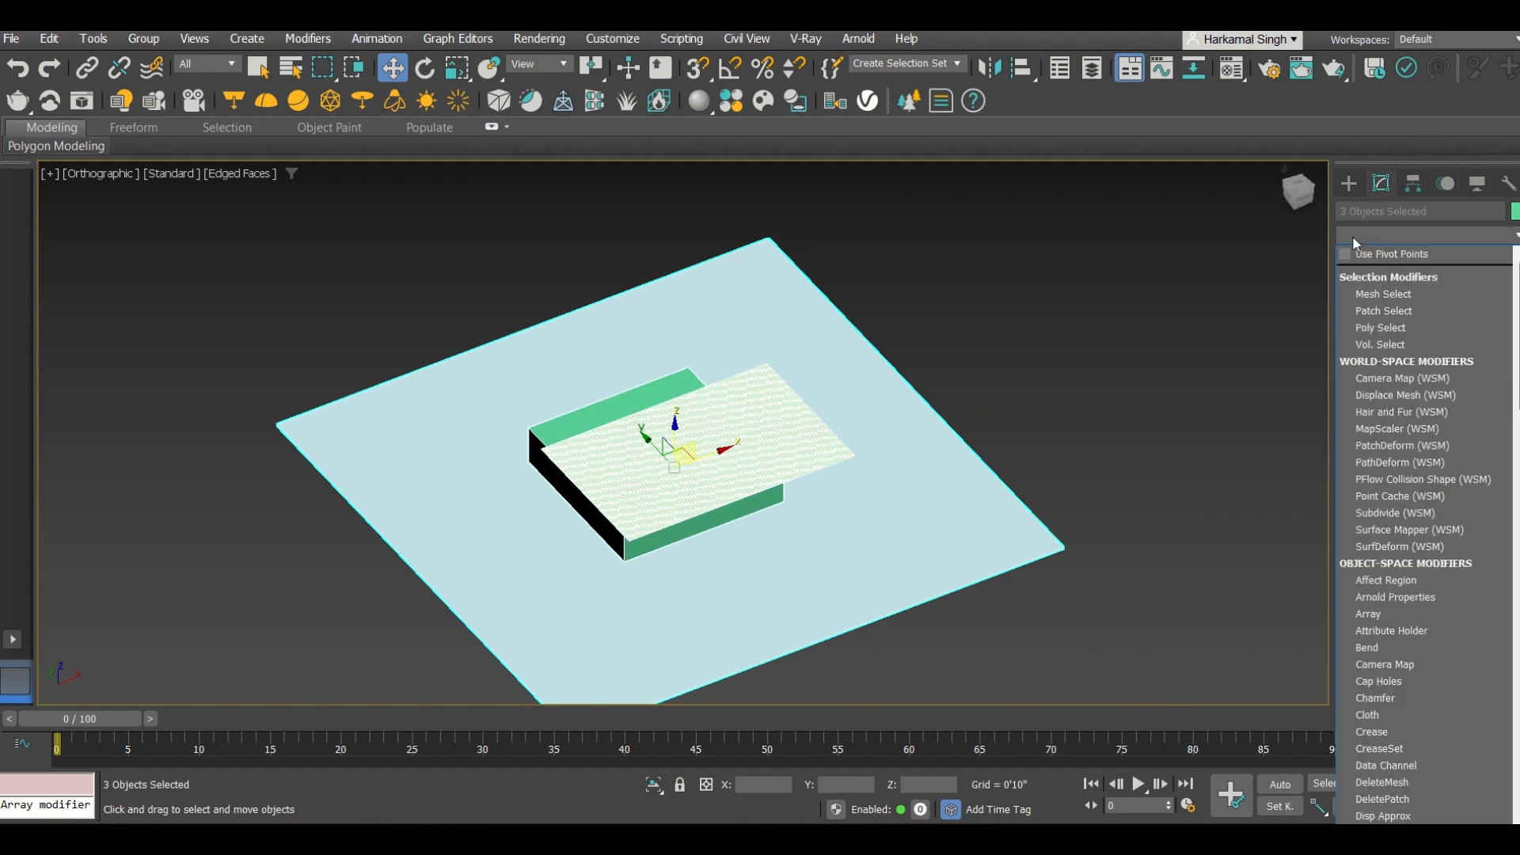
type("cl")
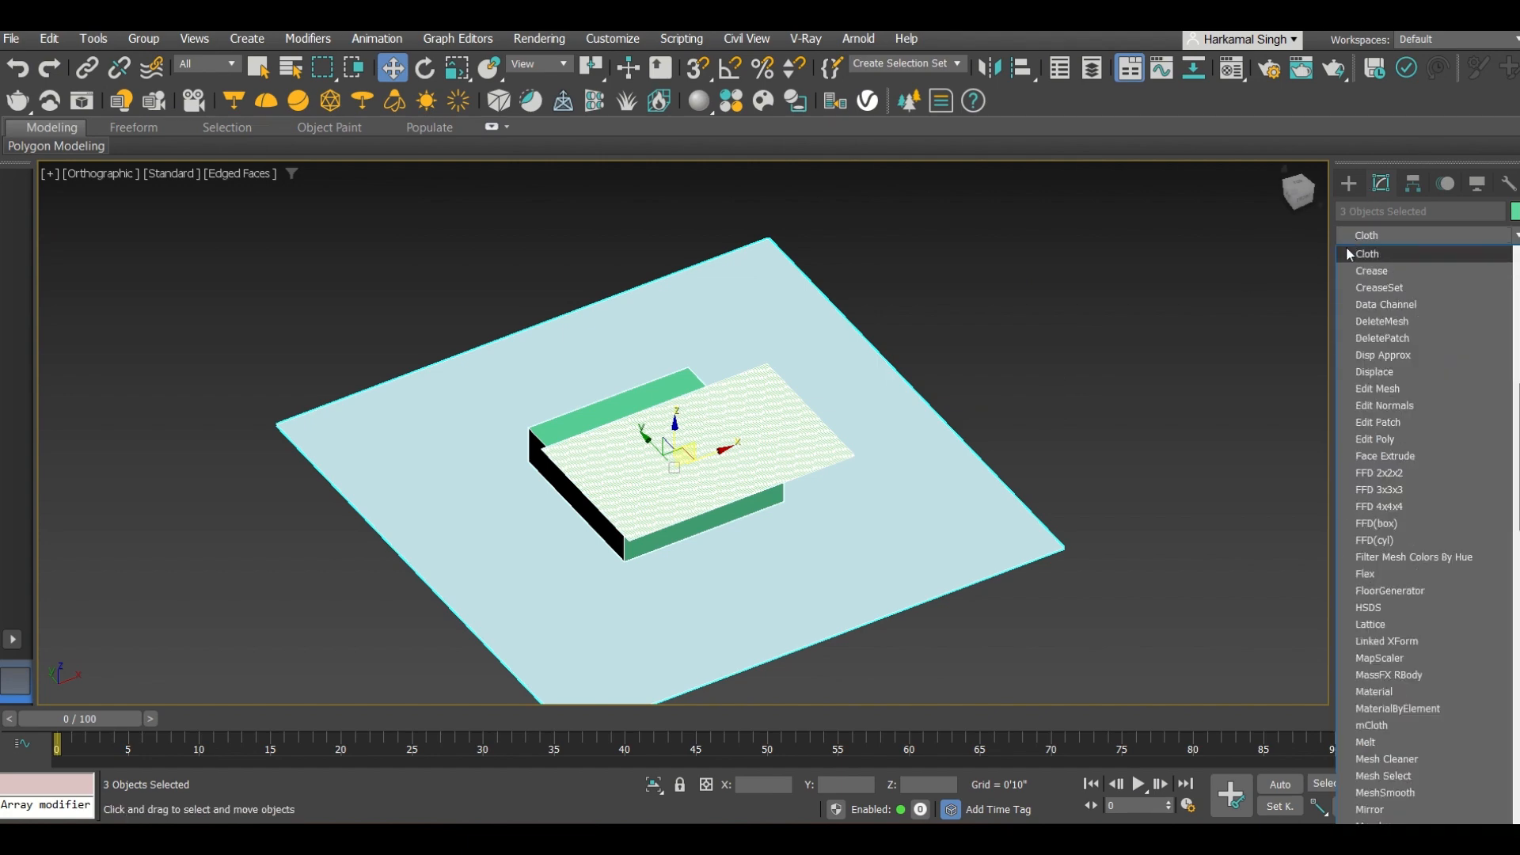
left_click(1350, 253)
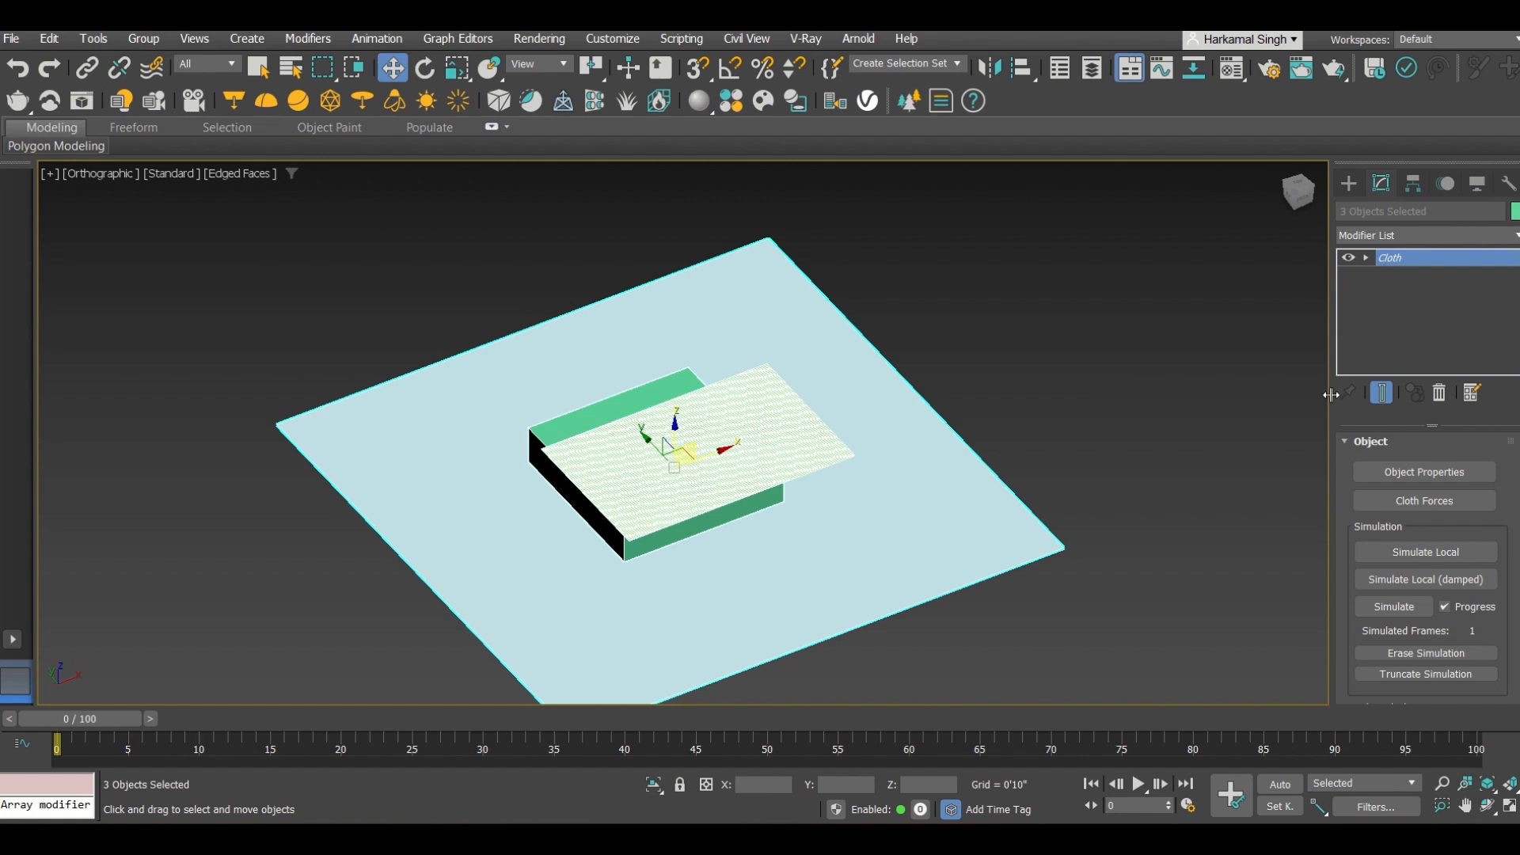
In the Cloth modifier's object properties, define 1 FLOOR and 2 BEDBOX as collision objects.
left_click(1398, 473)
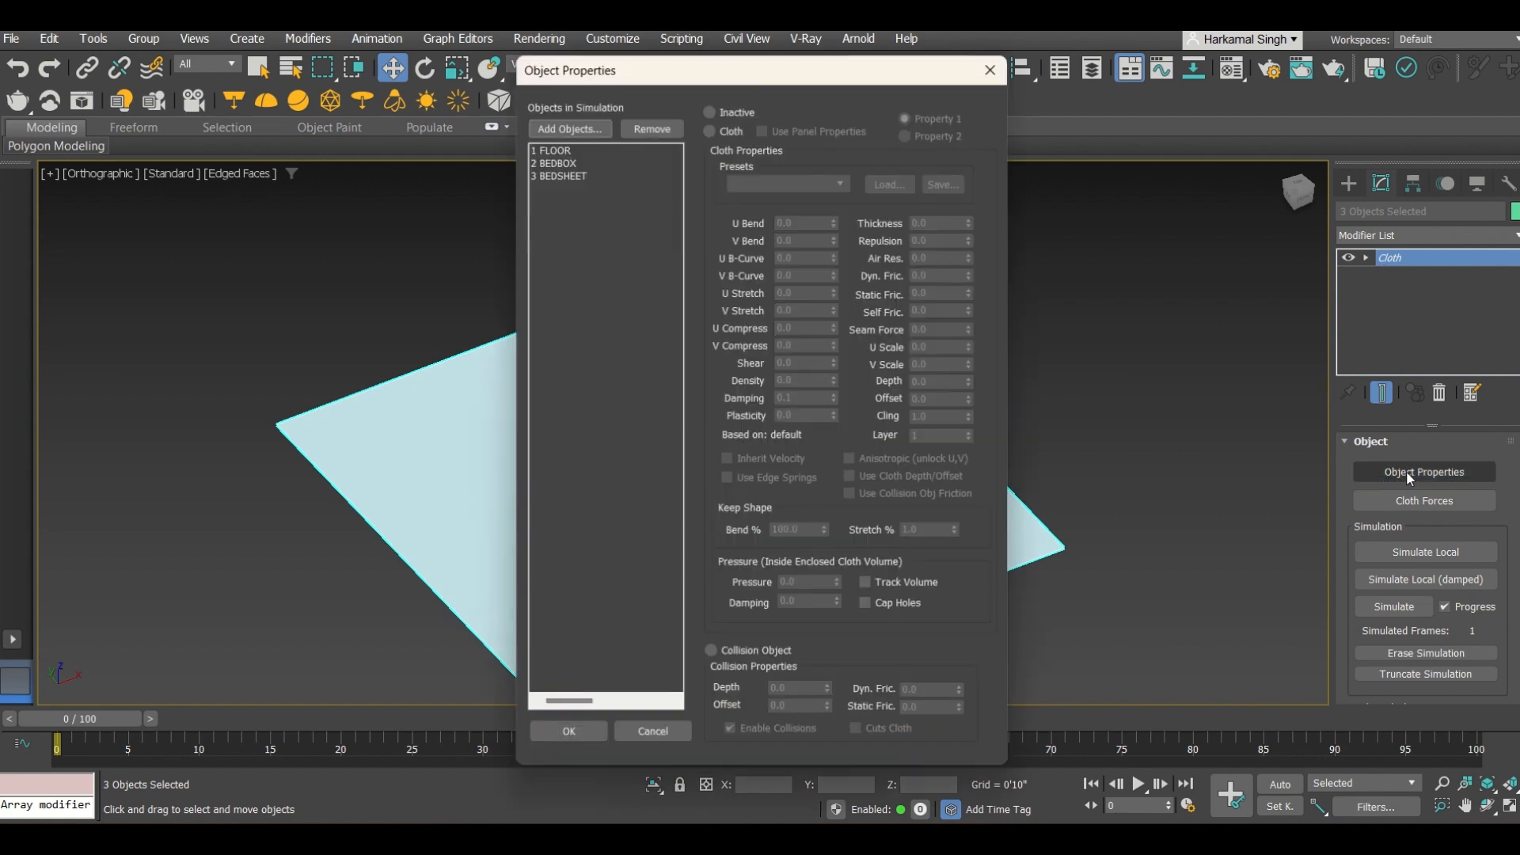
left_click_drag(824, 79, 1229, 58)
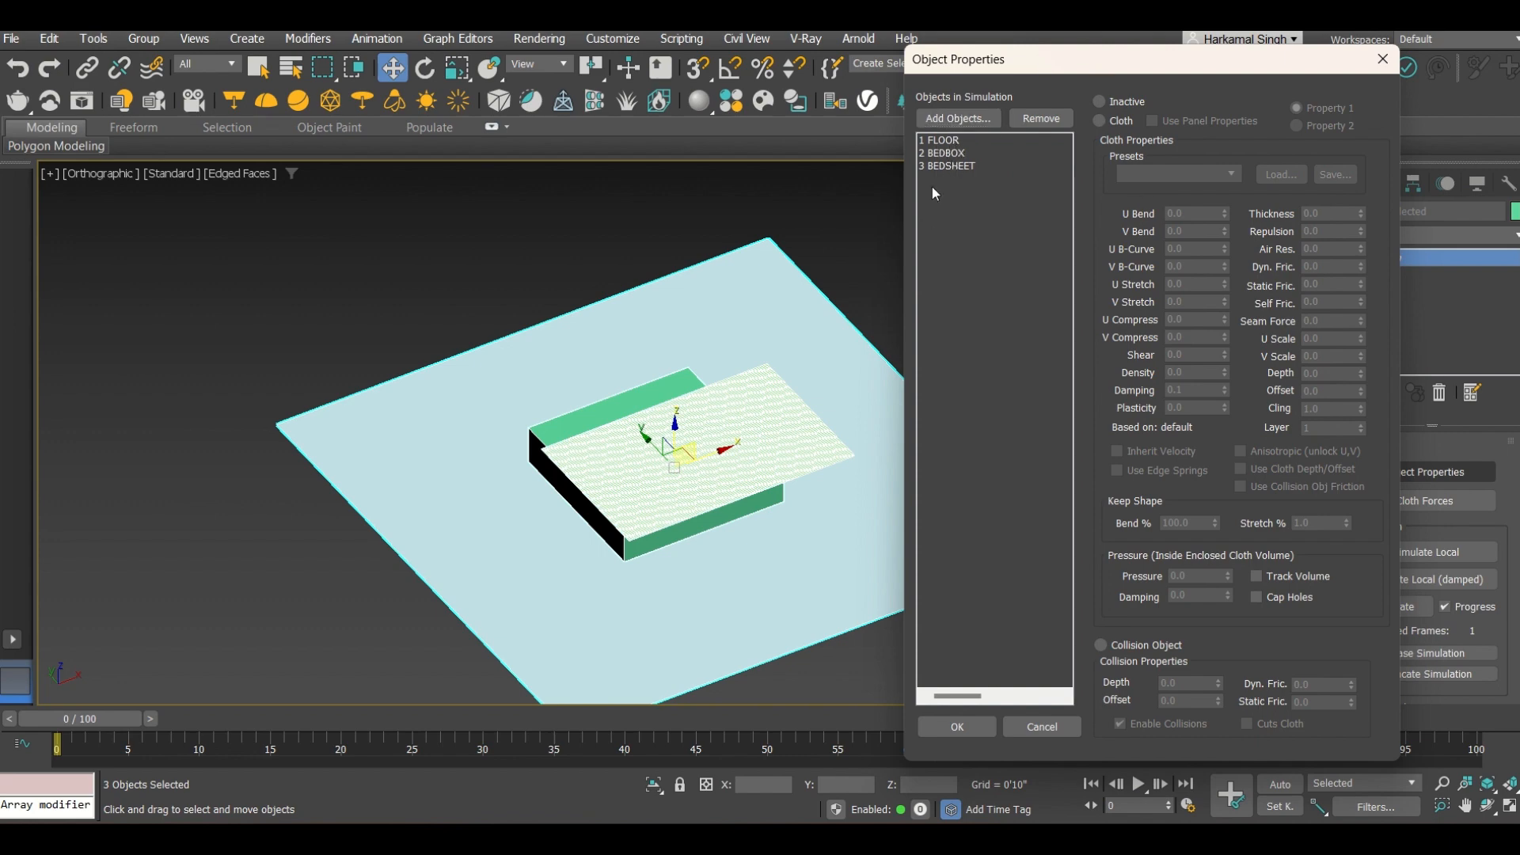
left_click(947, 165)
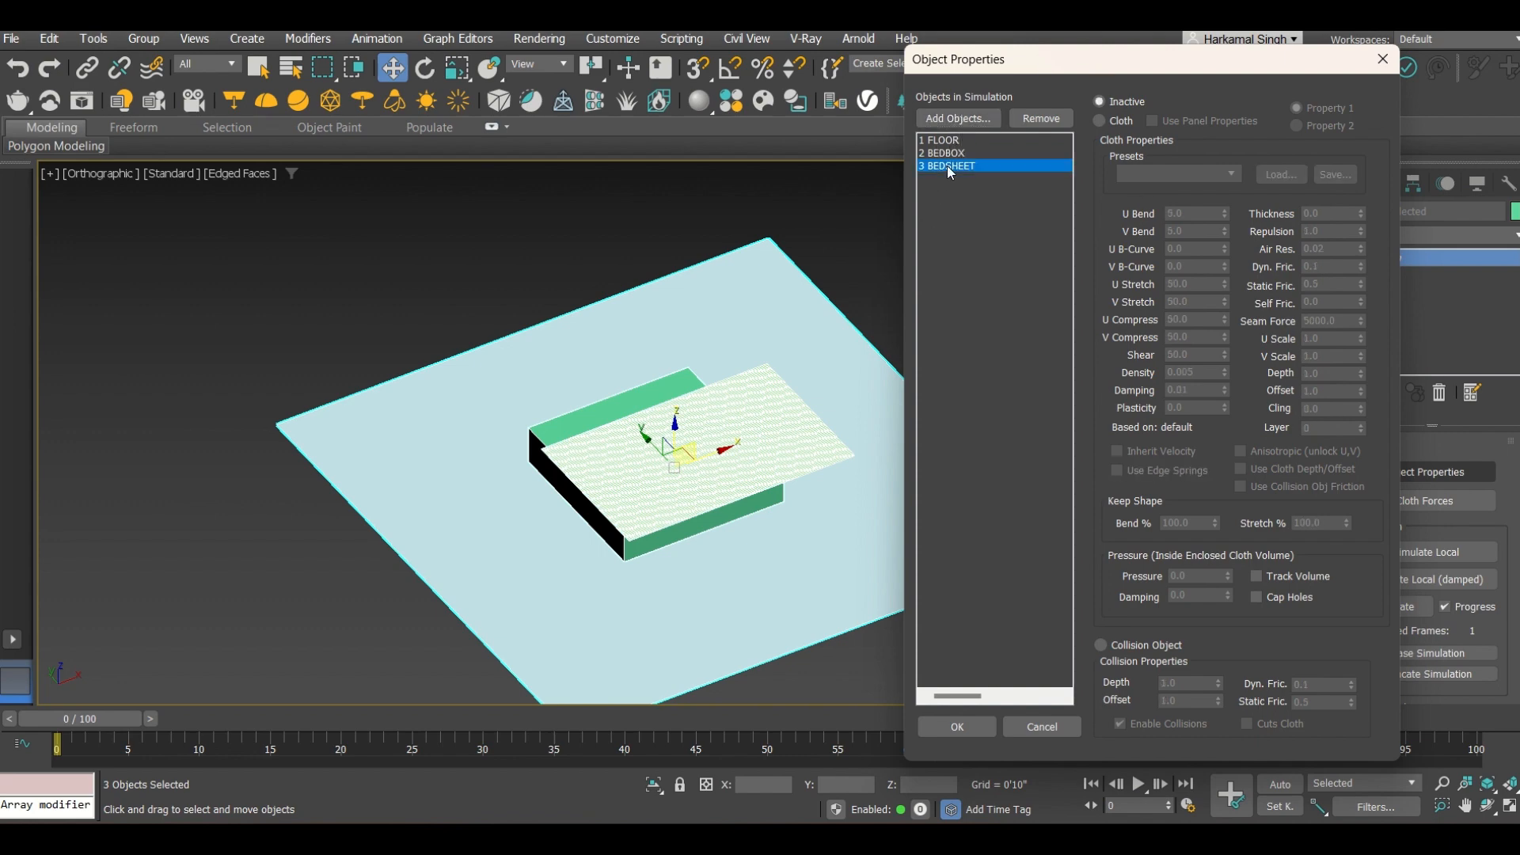
left_click(950, 144)
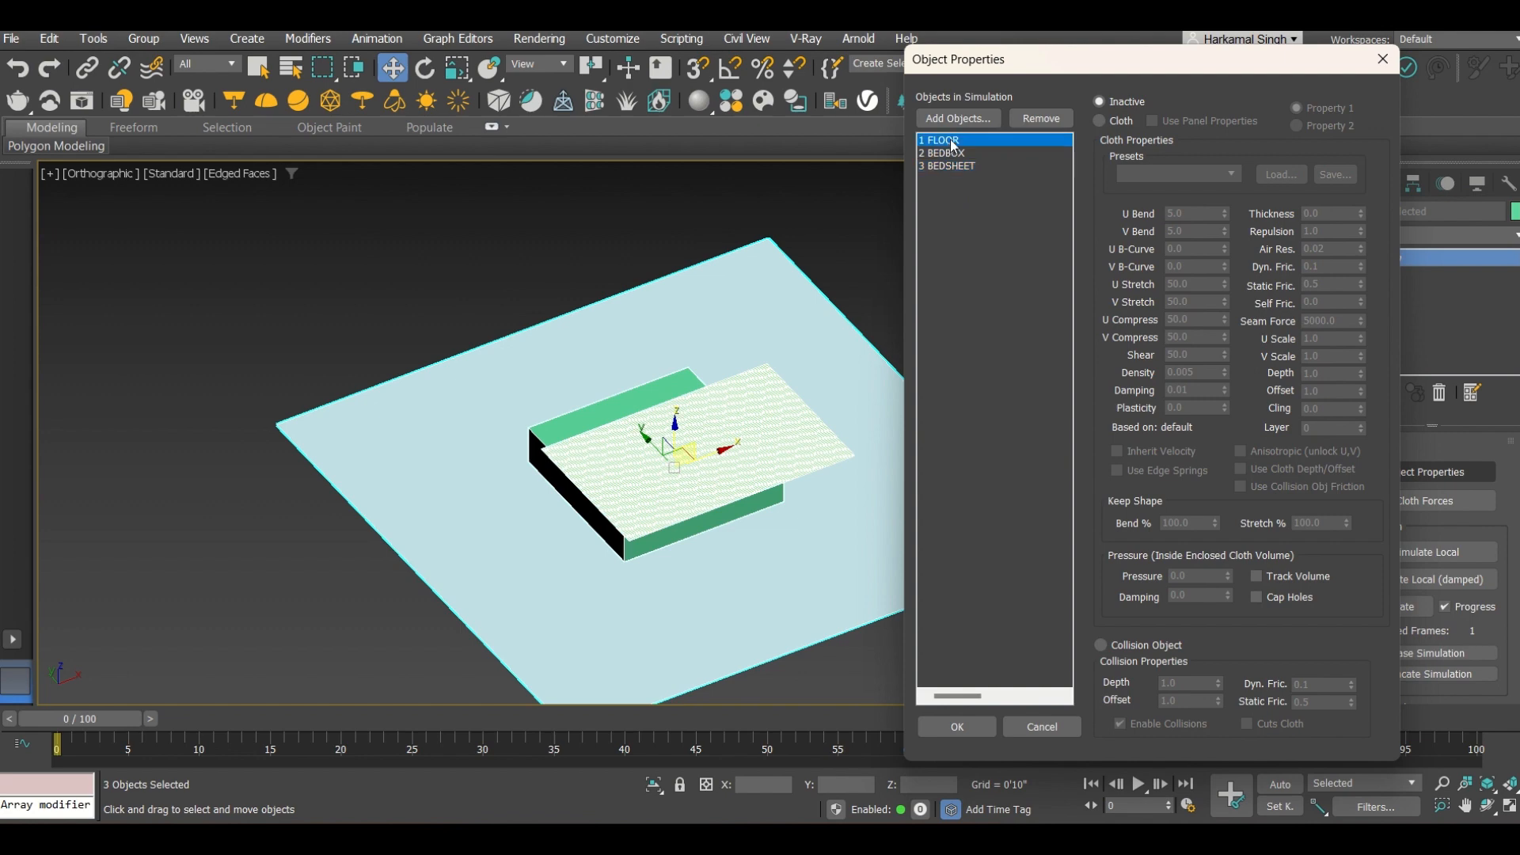
left_click(952, 153, "ctrl")
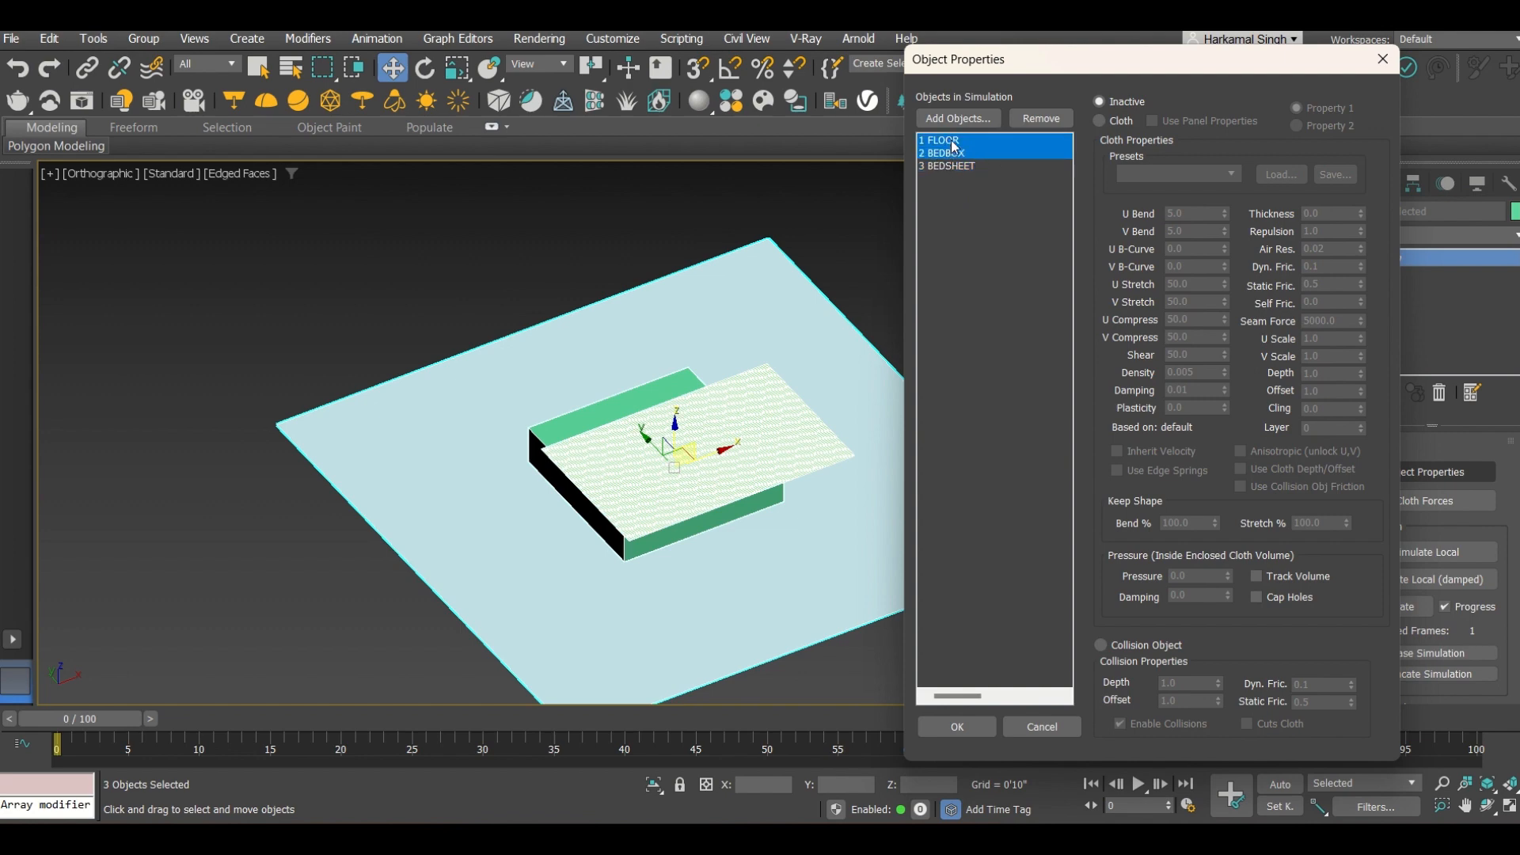
left_click(1099, 646)
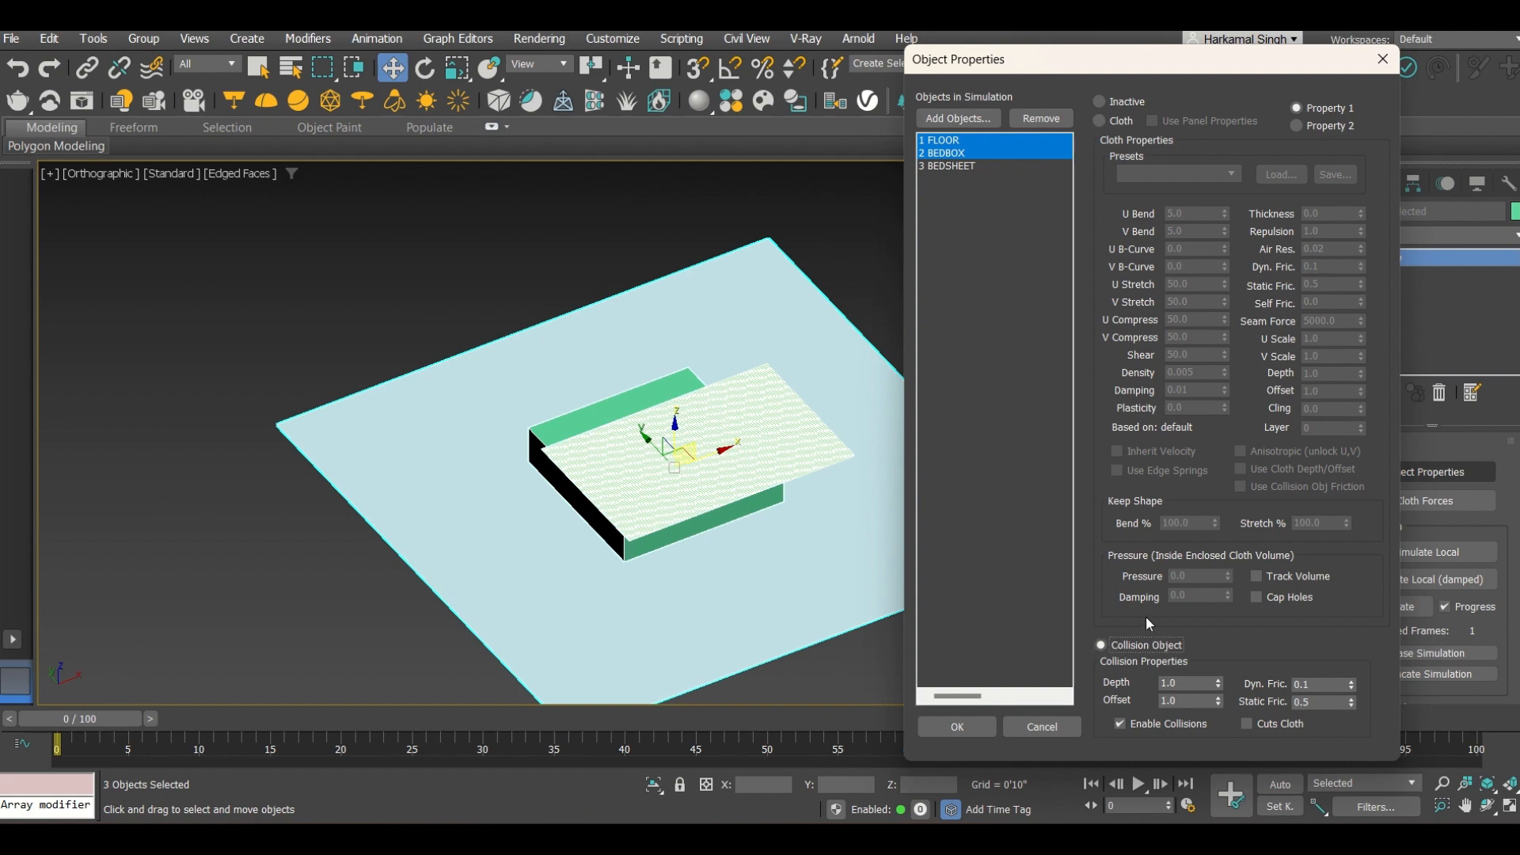
left_click(957, 727)
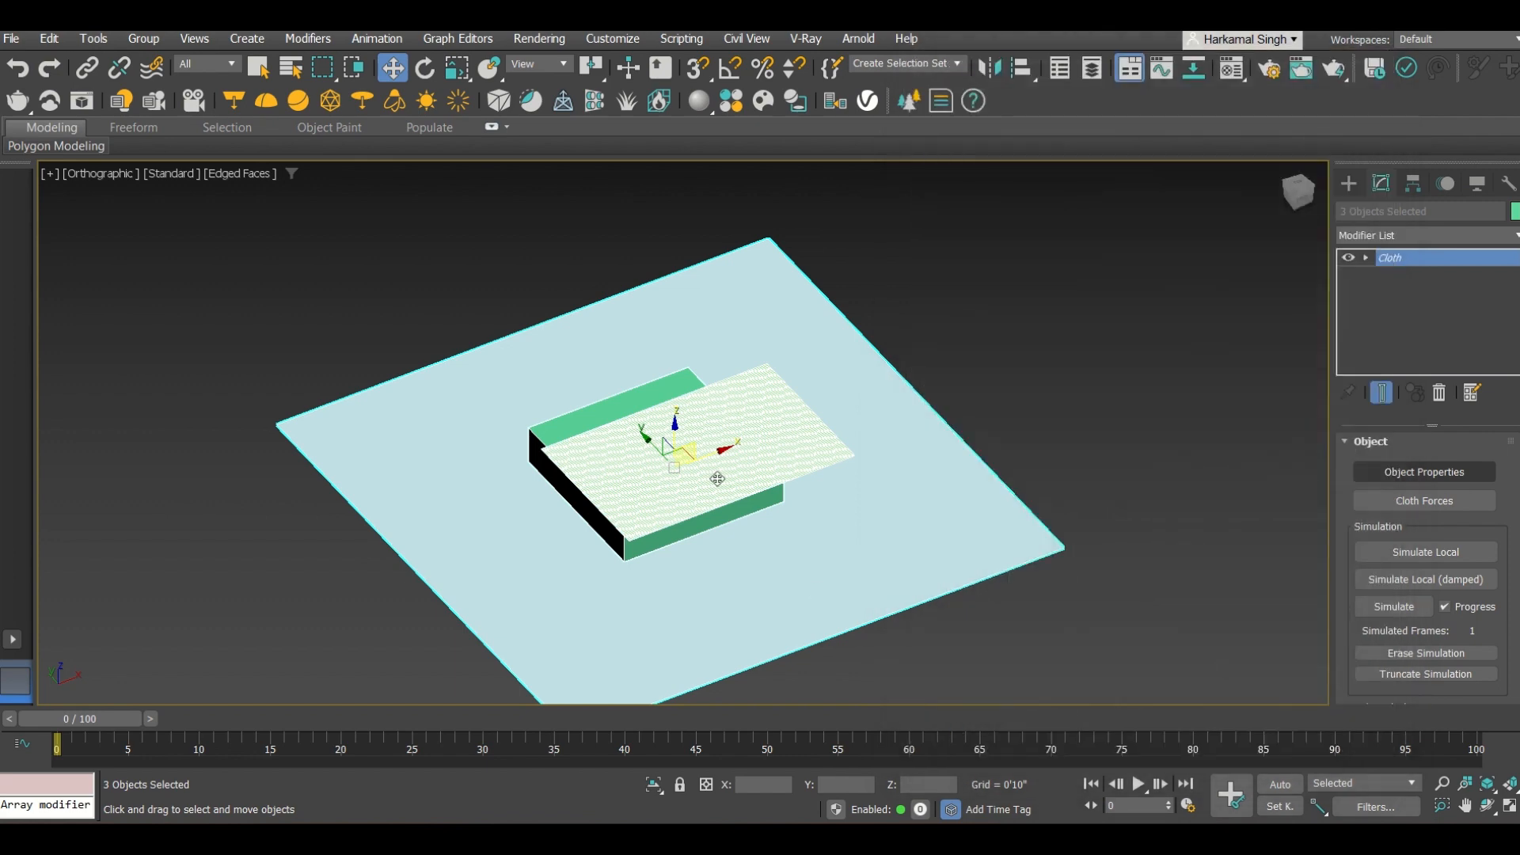
Define 3 BEDSHEET as cloth in the simulation's object properties, using the Cashmere preset.
left_click(1401, 473)
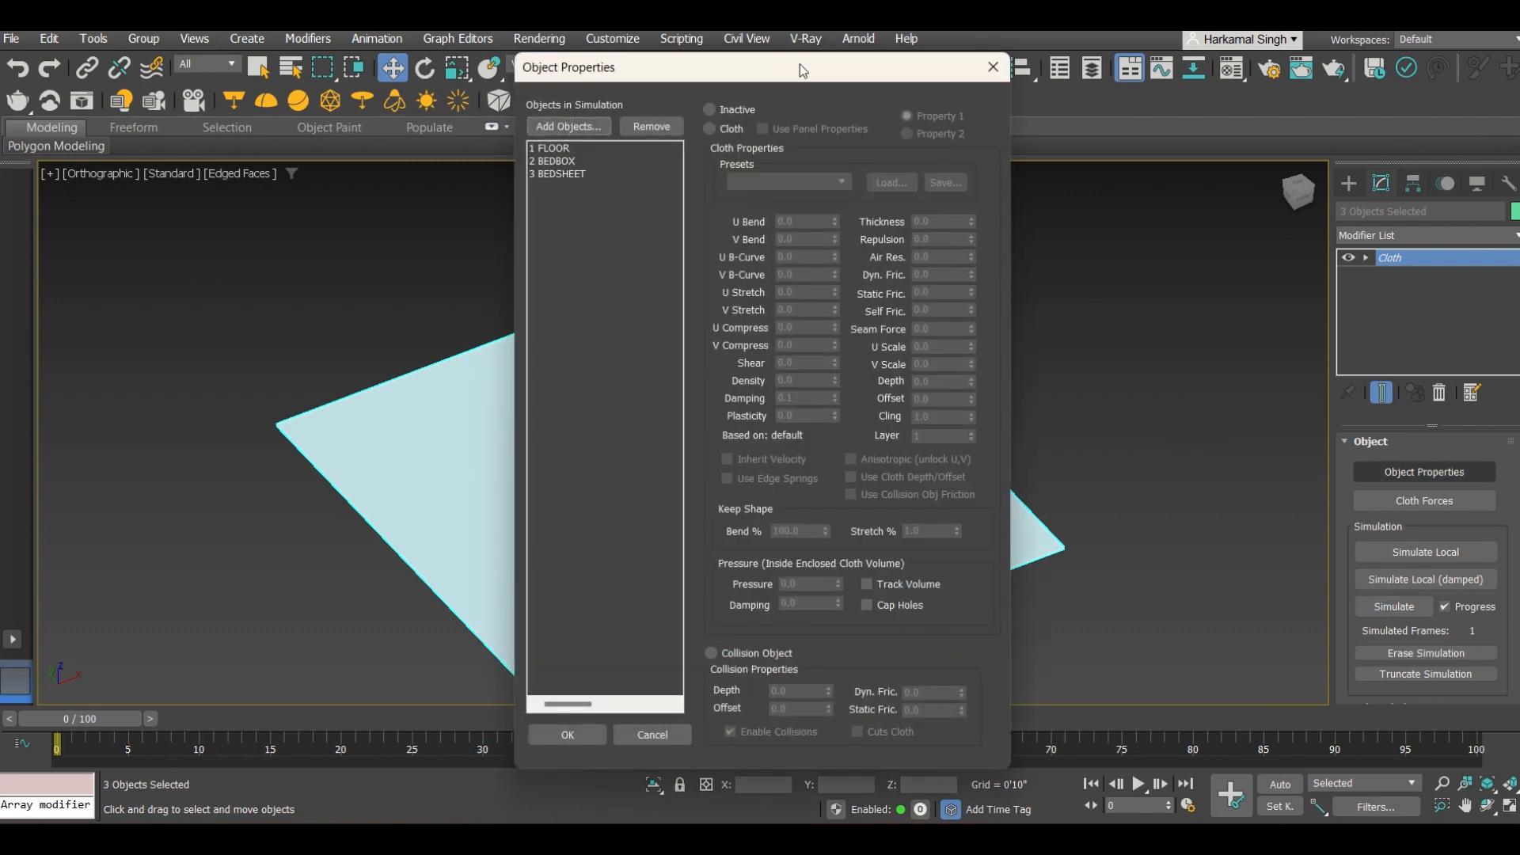
left_click_drag(799, 69, 1231, 71)
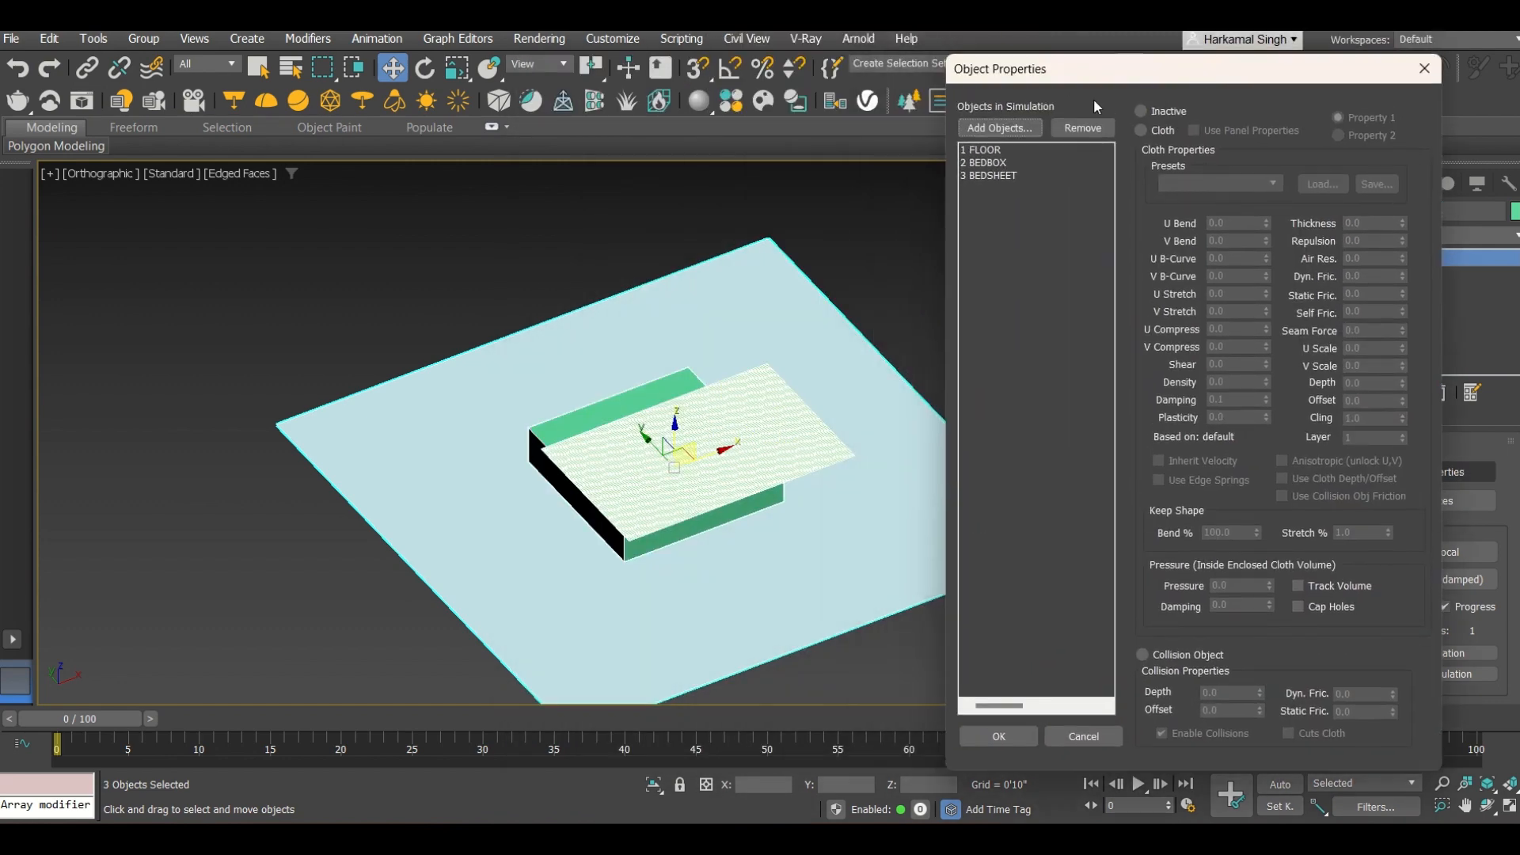
left_click(981, 177)
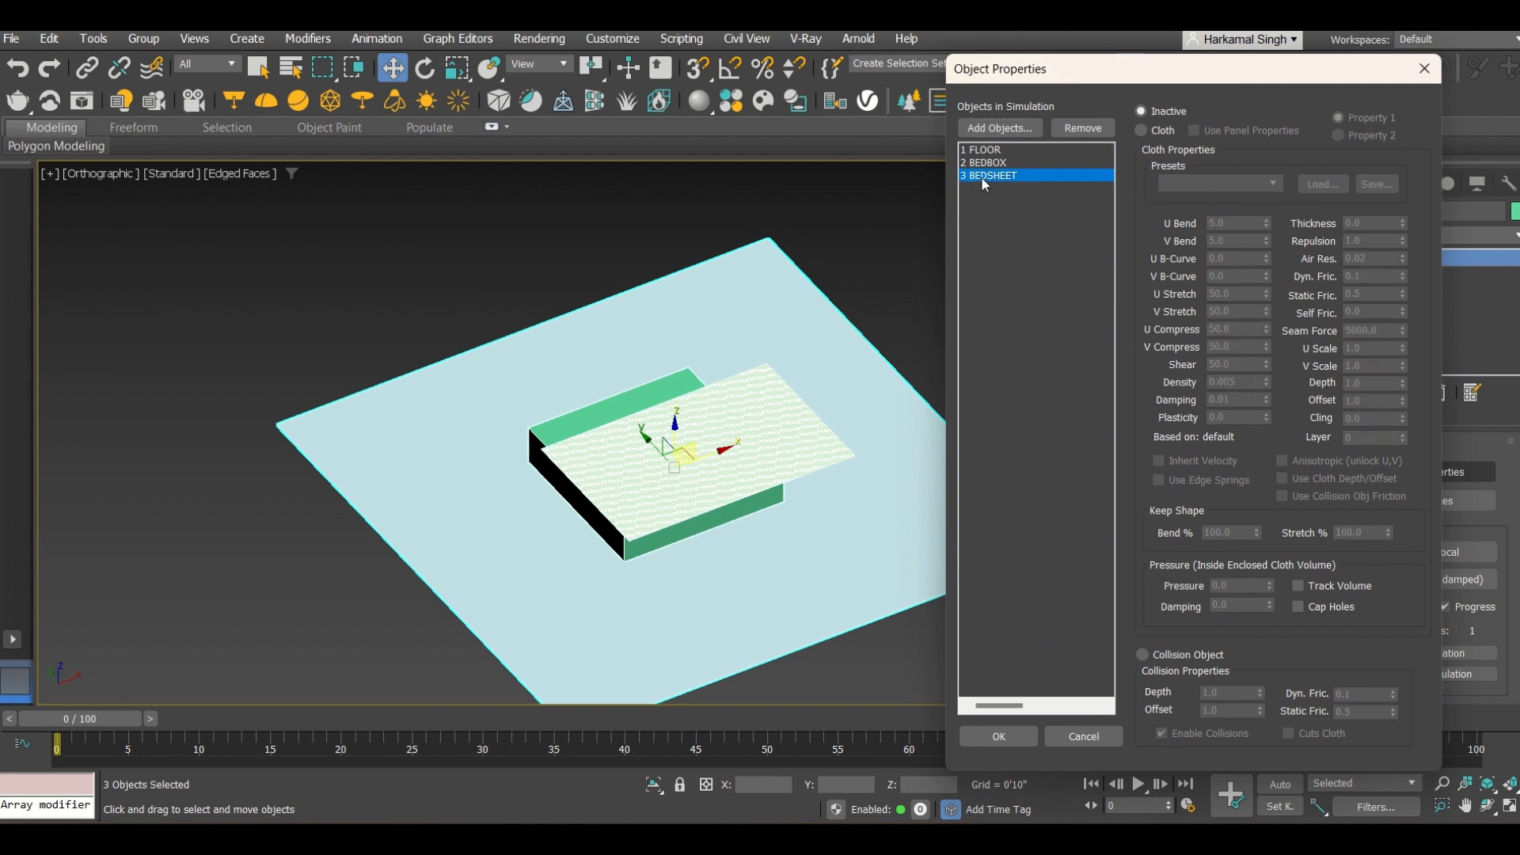
left_click(1145, 130)
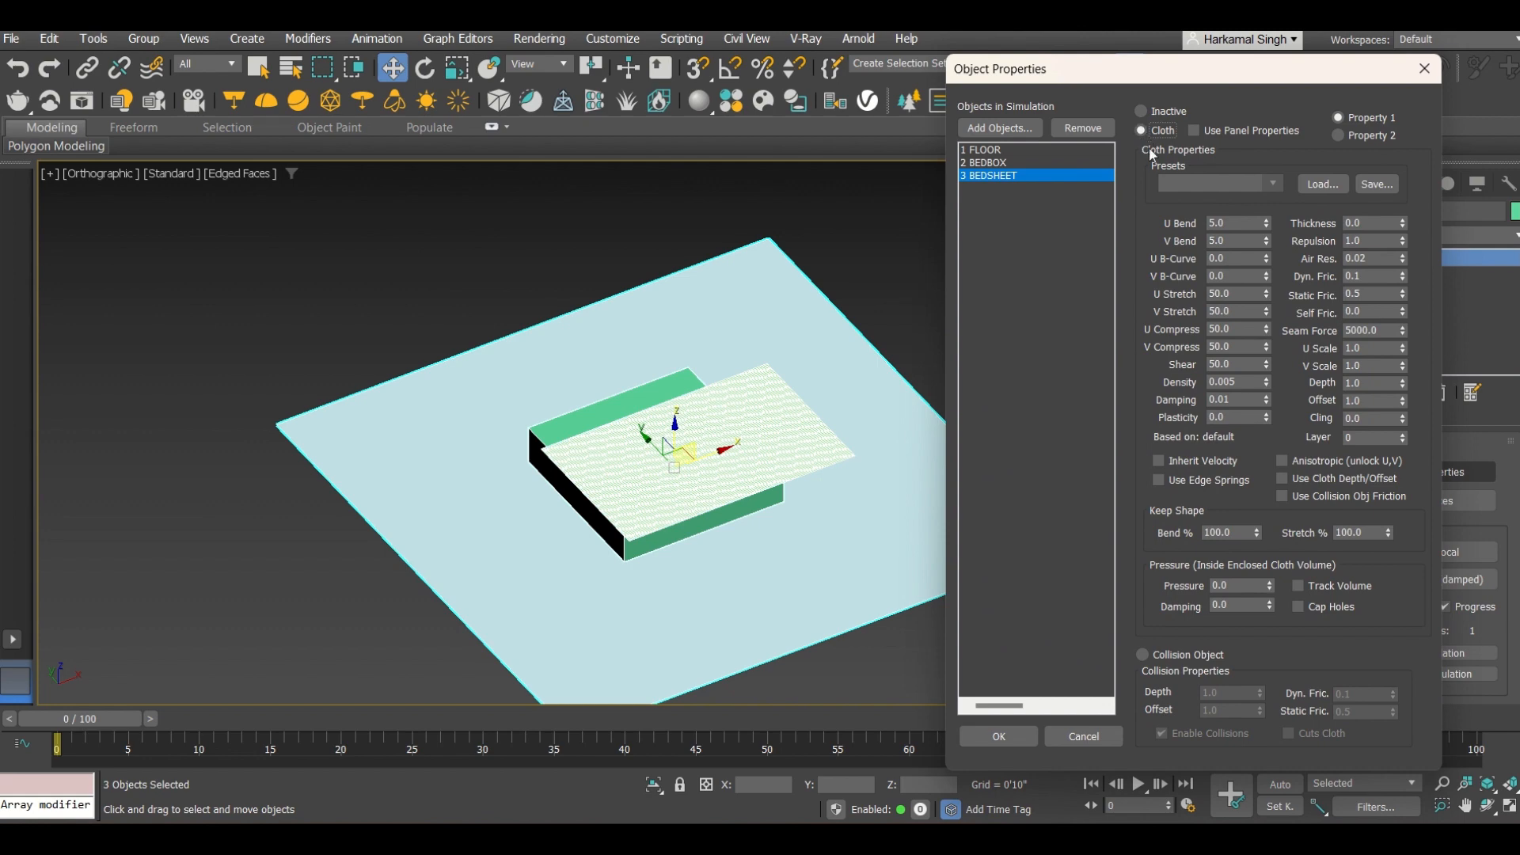
left_click(1272, 185)
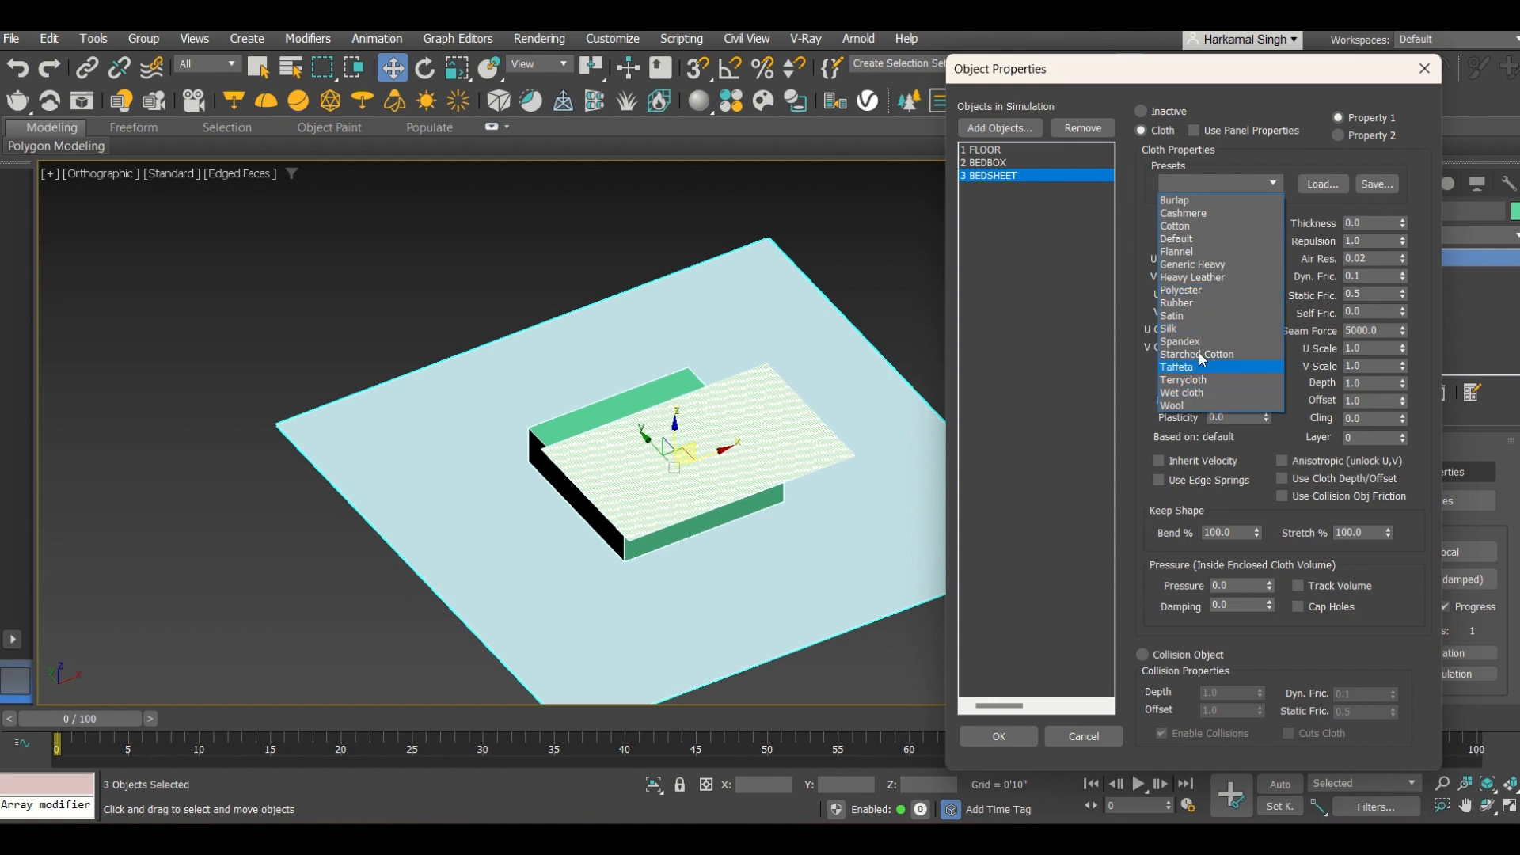
left_click(1193, 213)
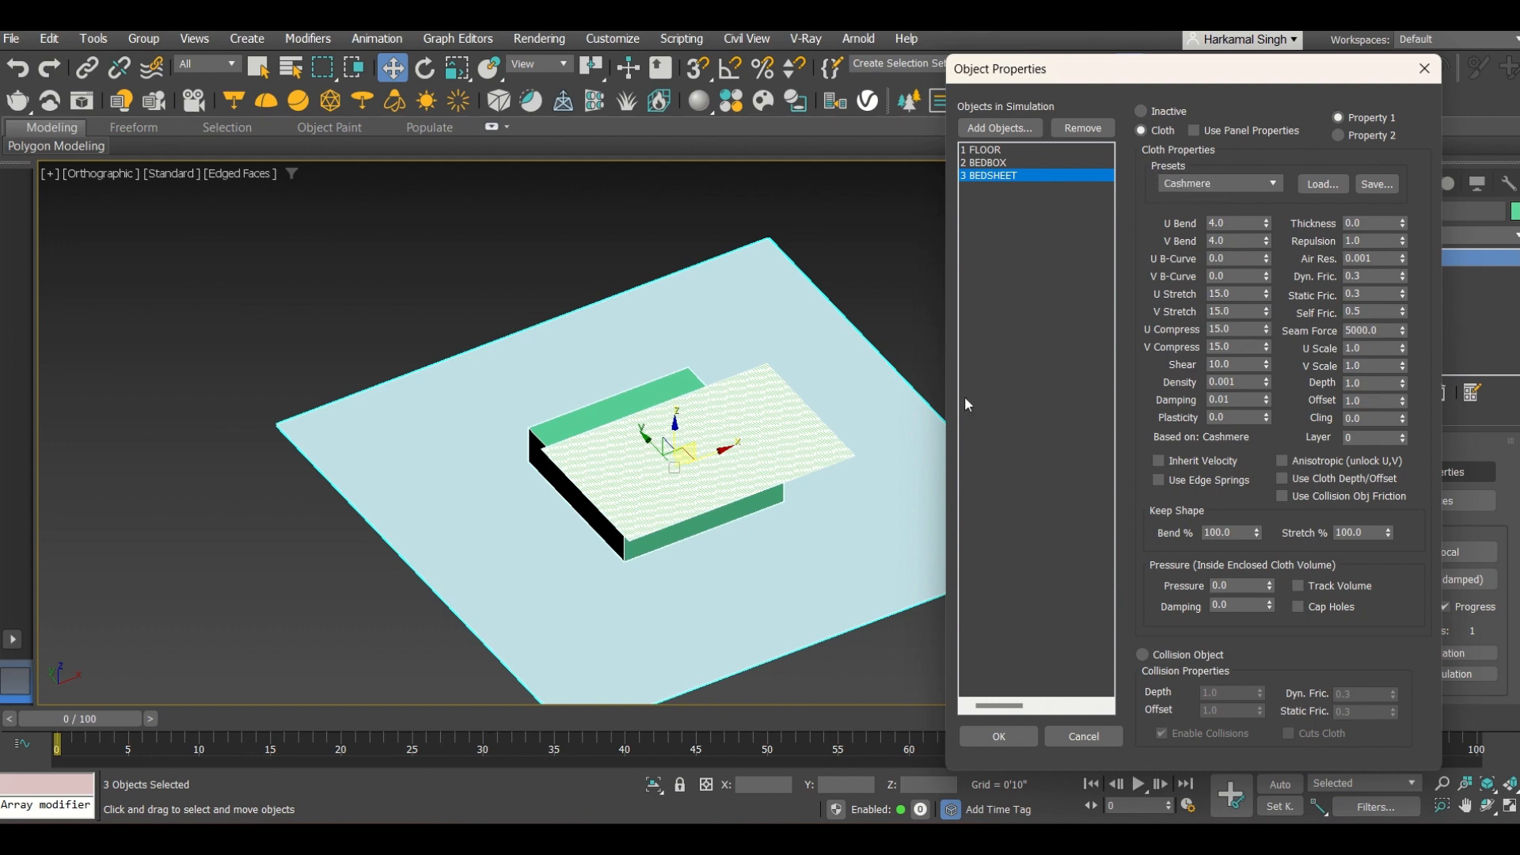
left_click(983, 736)
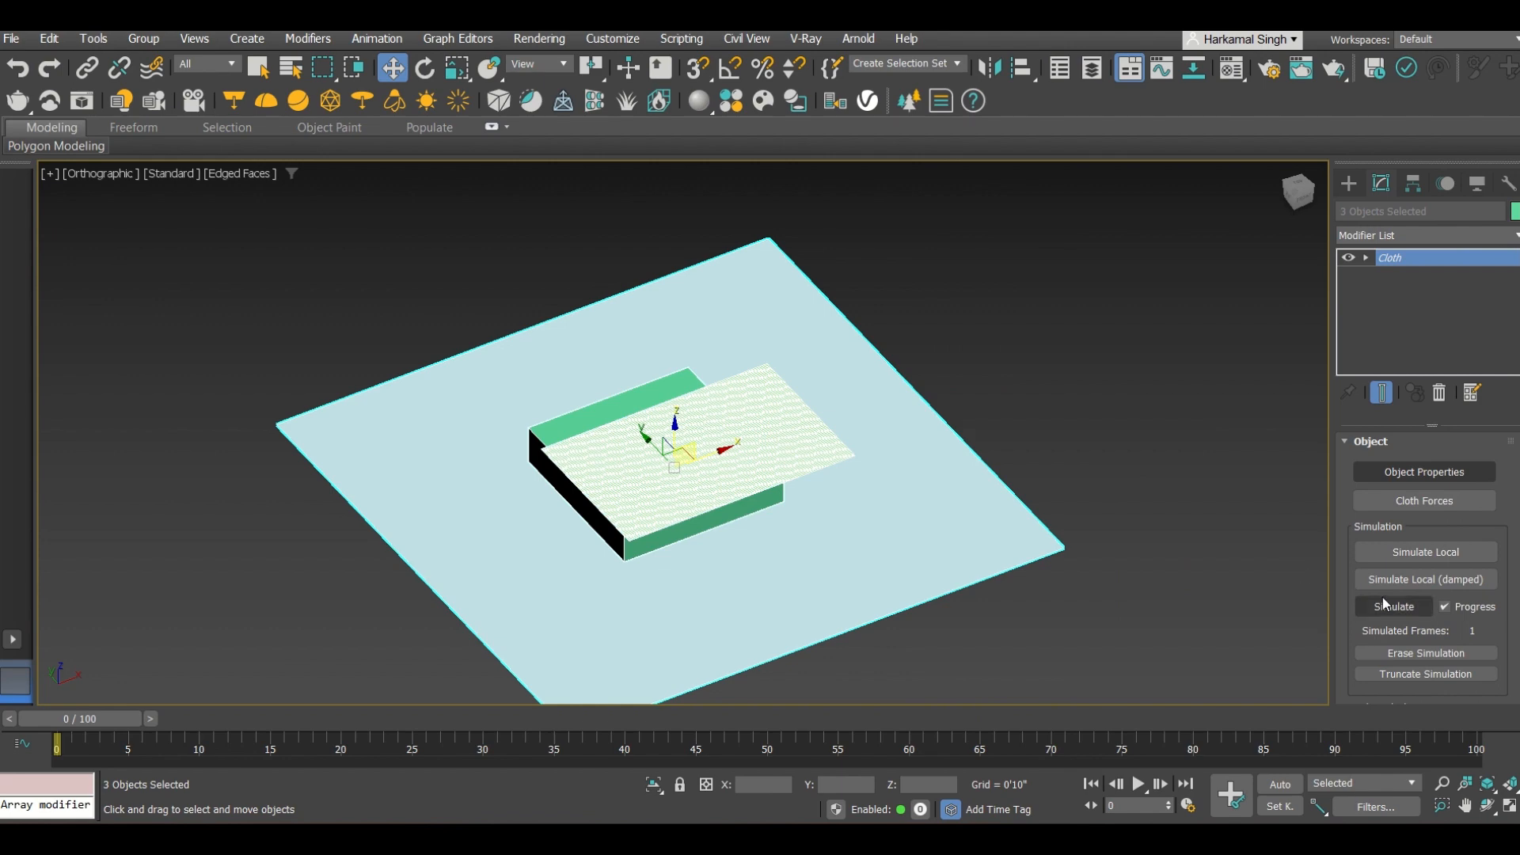
Hide the edged faces and run the cloth simulation to drape the bedsheet over the box, stopping it at frame 61.
scroll(747, 487, "up", 5)
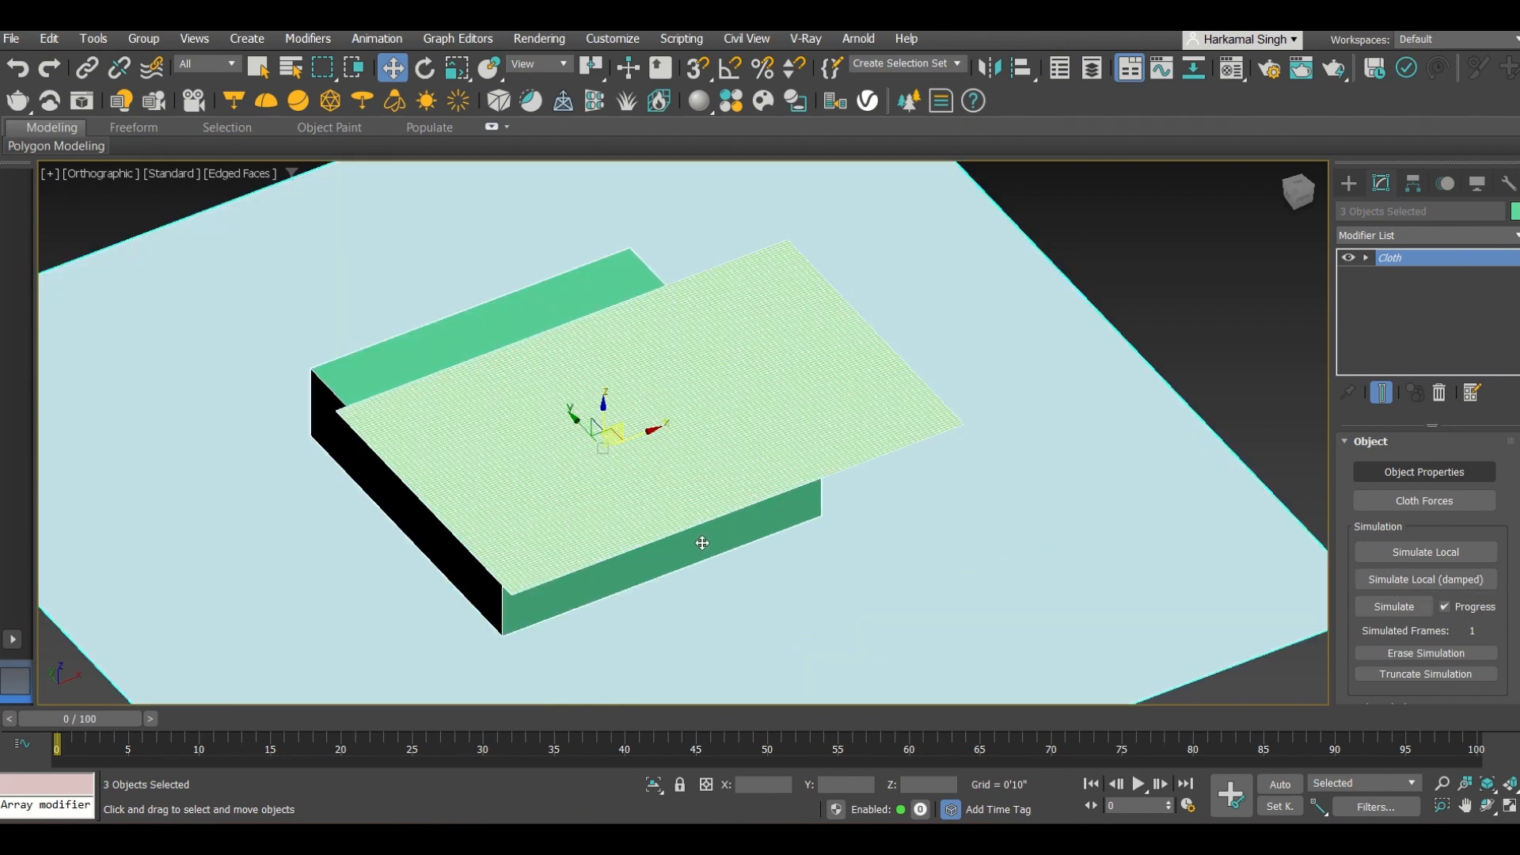
mouse_move(662, 544)
middle_mouse_down("alt")
mouse_move(662, 520)
mouse_move(577, 533)
middle_mouse_up("alt")
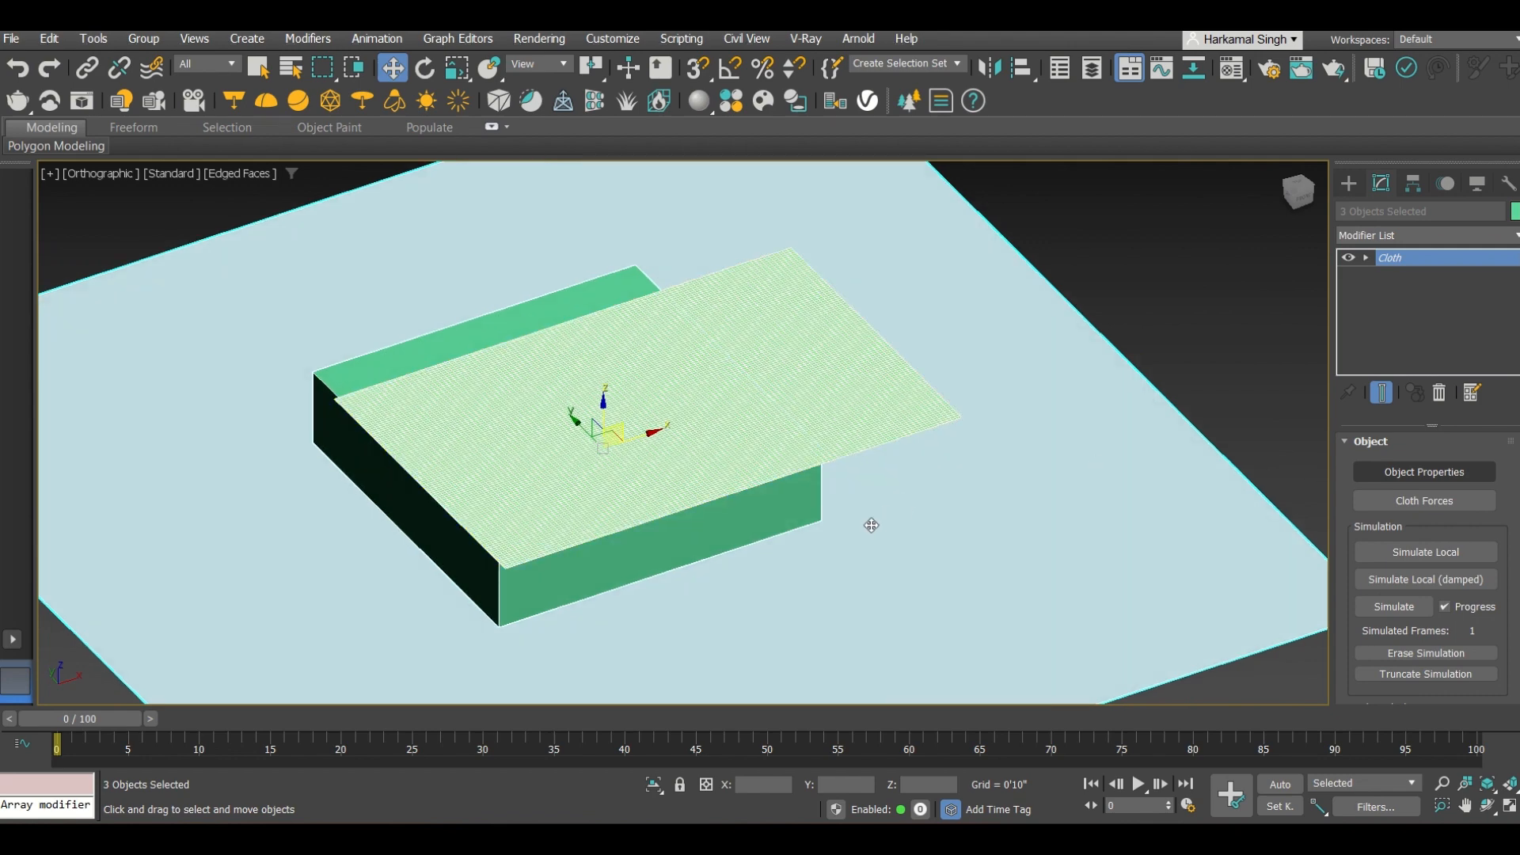
key("F4")
left_click(1430, 554)
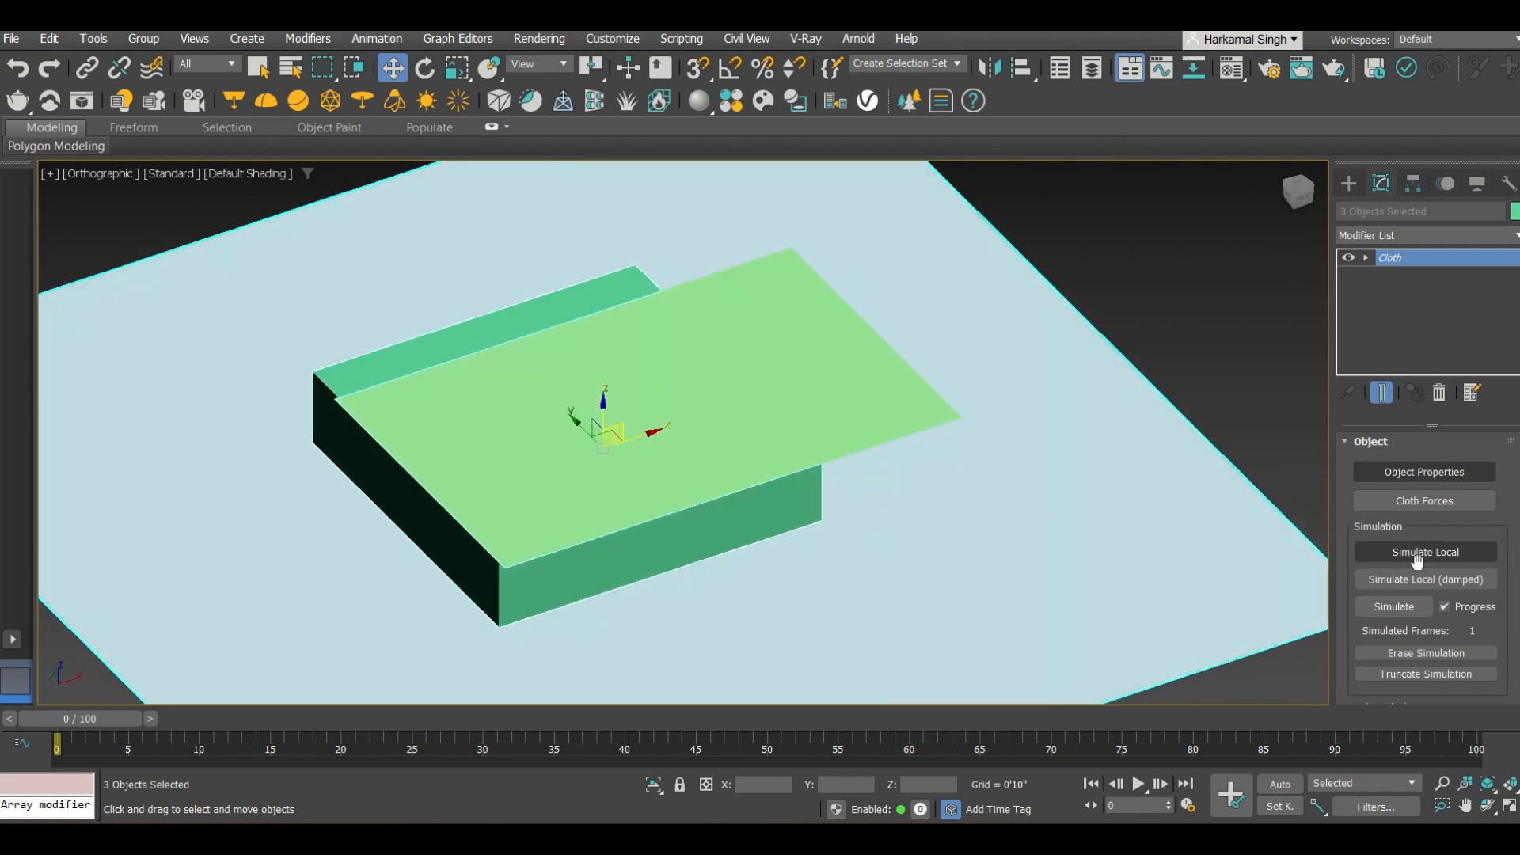
left_click(1391, 606)
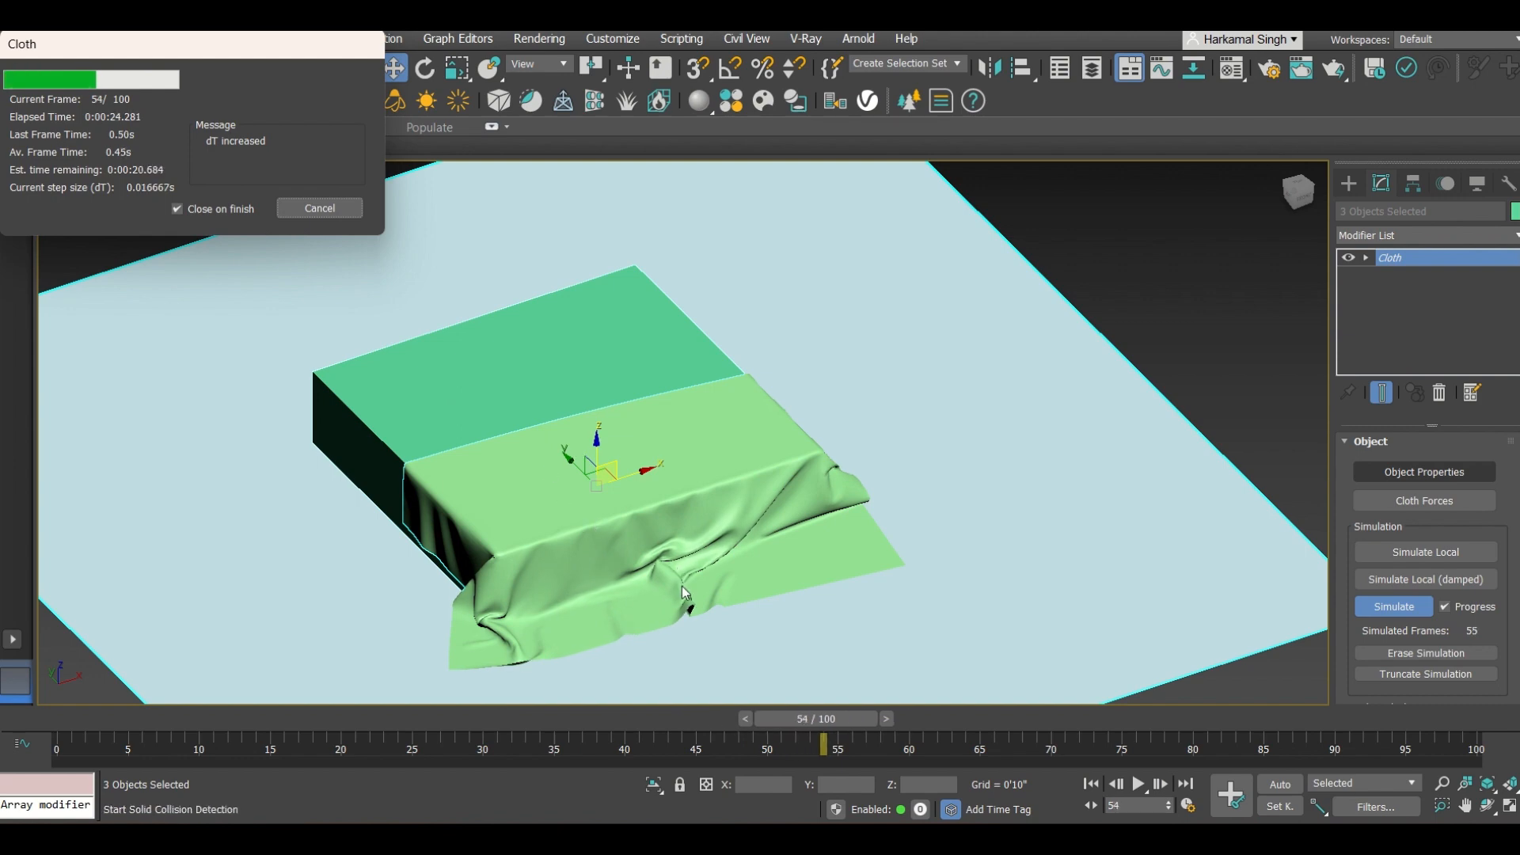
left_click(321, 208)
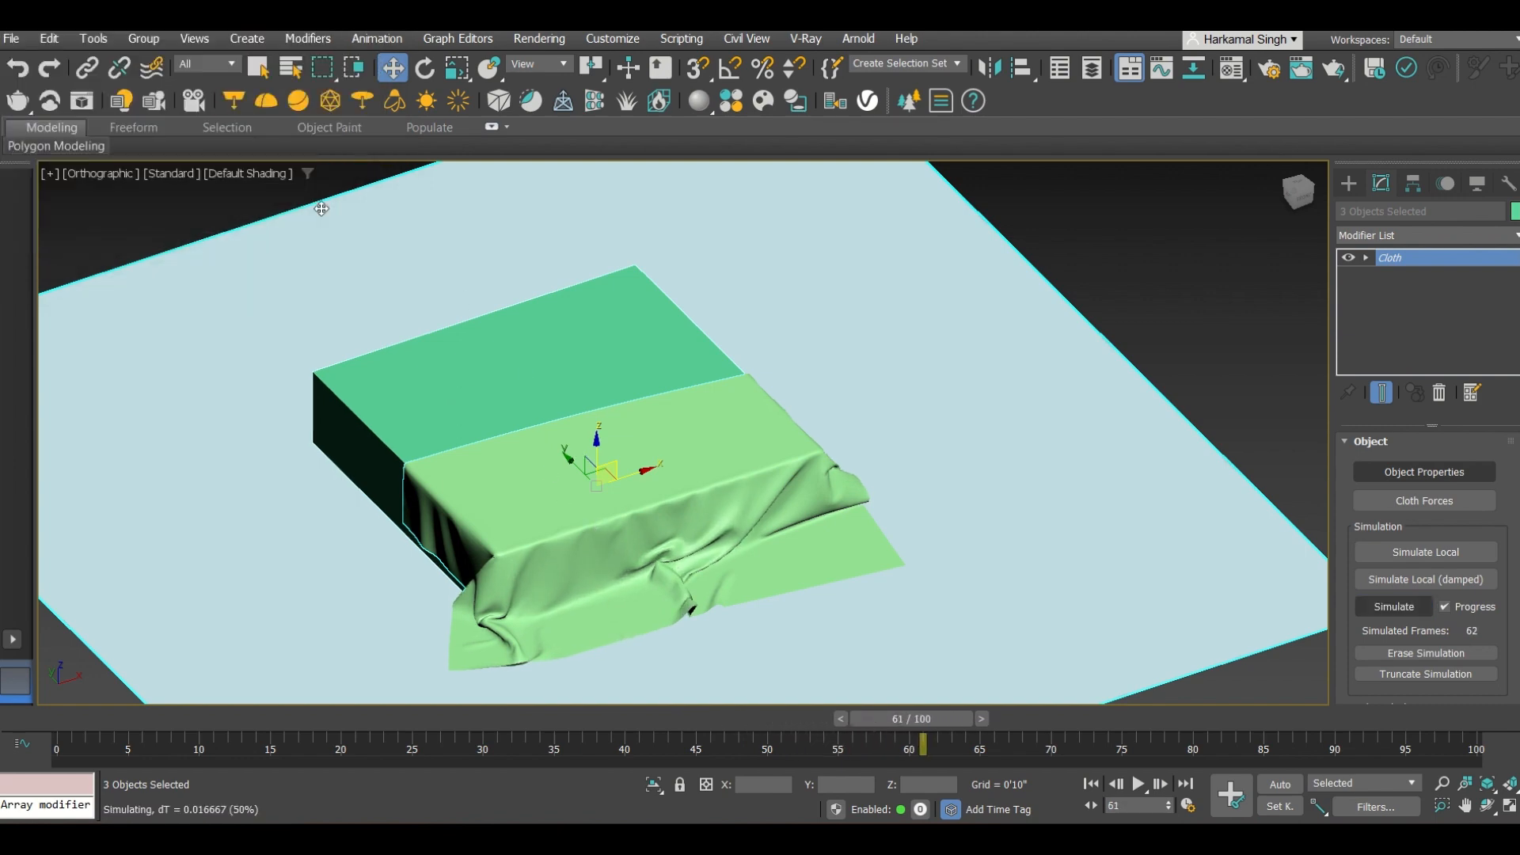
Examine the folds and wrinkles of the draped bedsheet along the front edge and corners of the bed box.
scroll(648, 569, "up", 4)
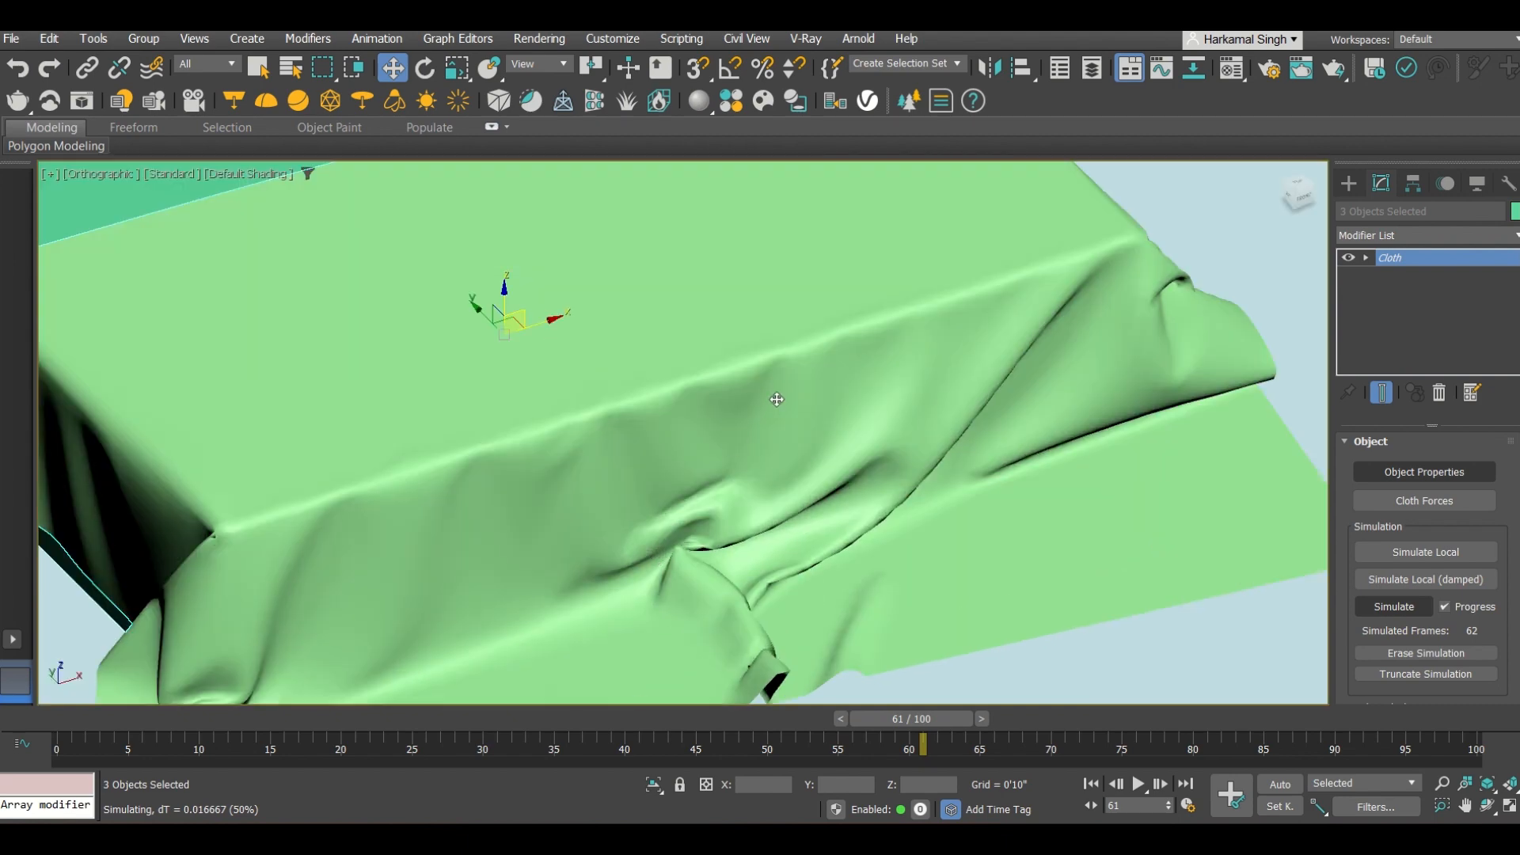
scroll(713, 557, "up", 2)
scroll(696, 476, "down", 5)
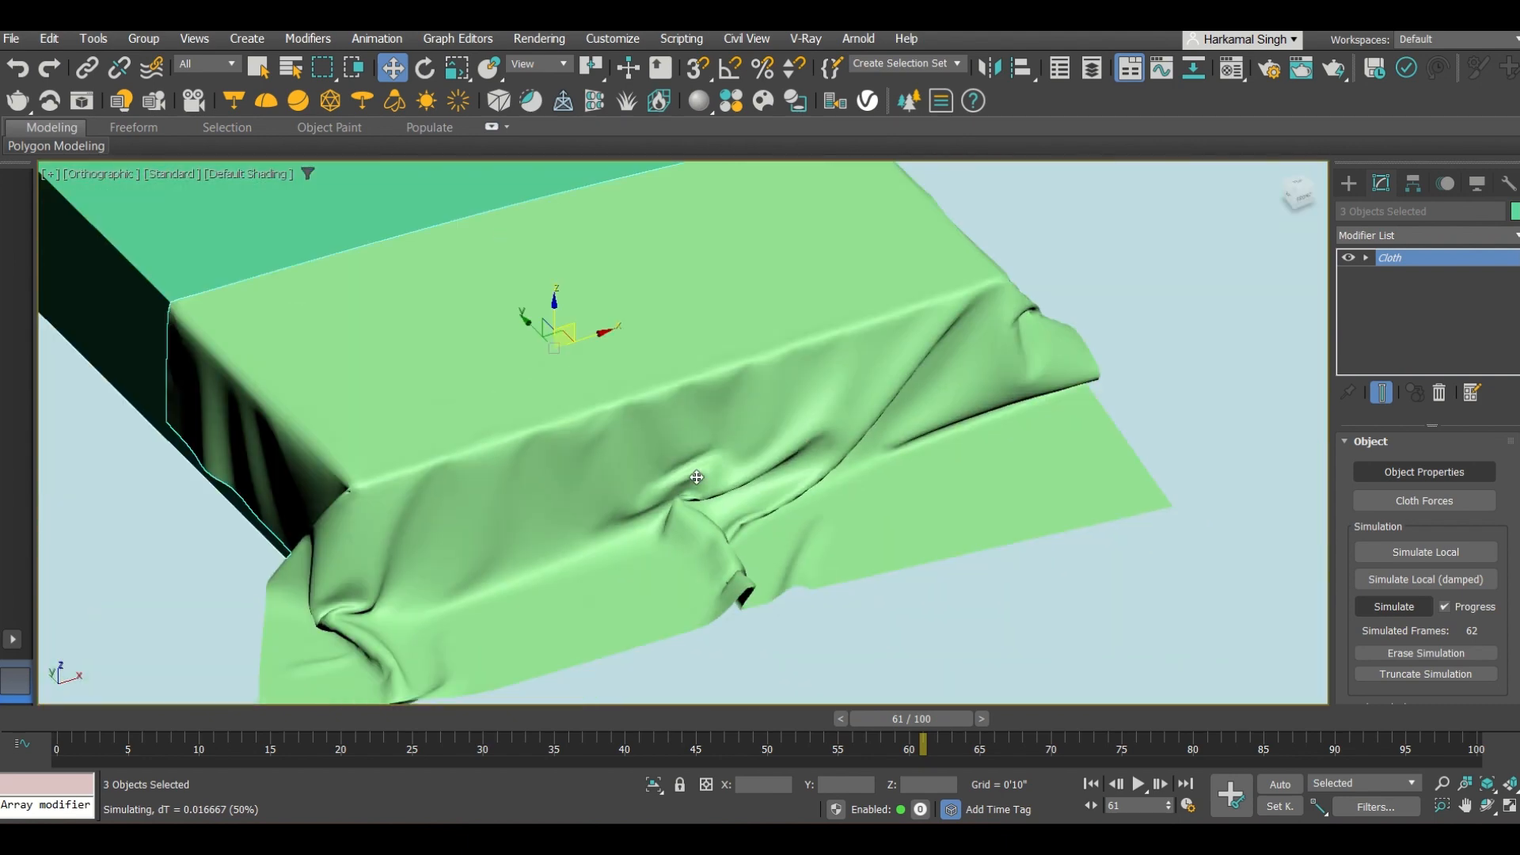
scroll(384, 558, "down", 2)
scroll(333, 637, "up", 4)
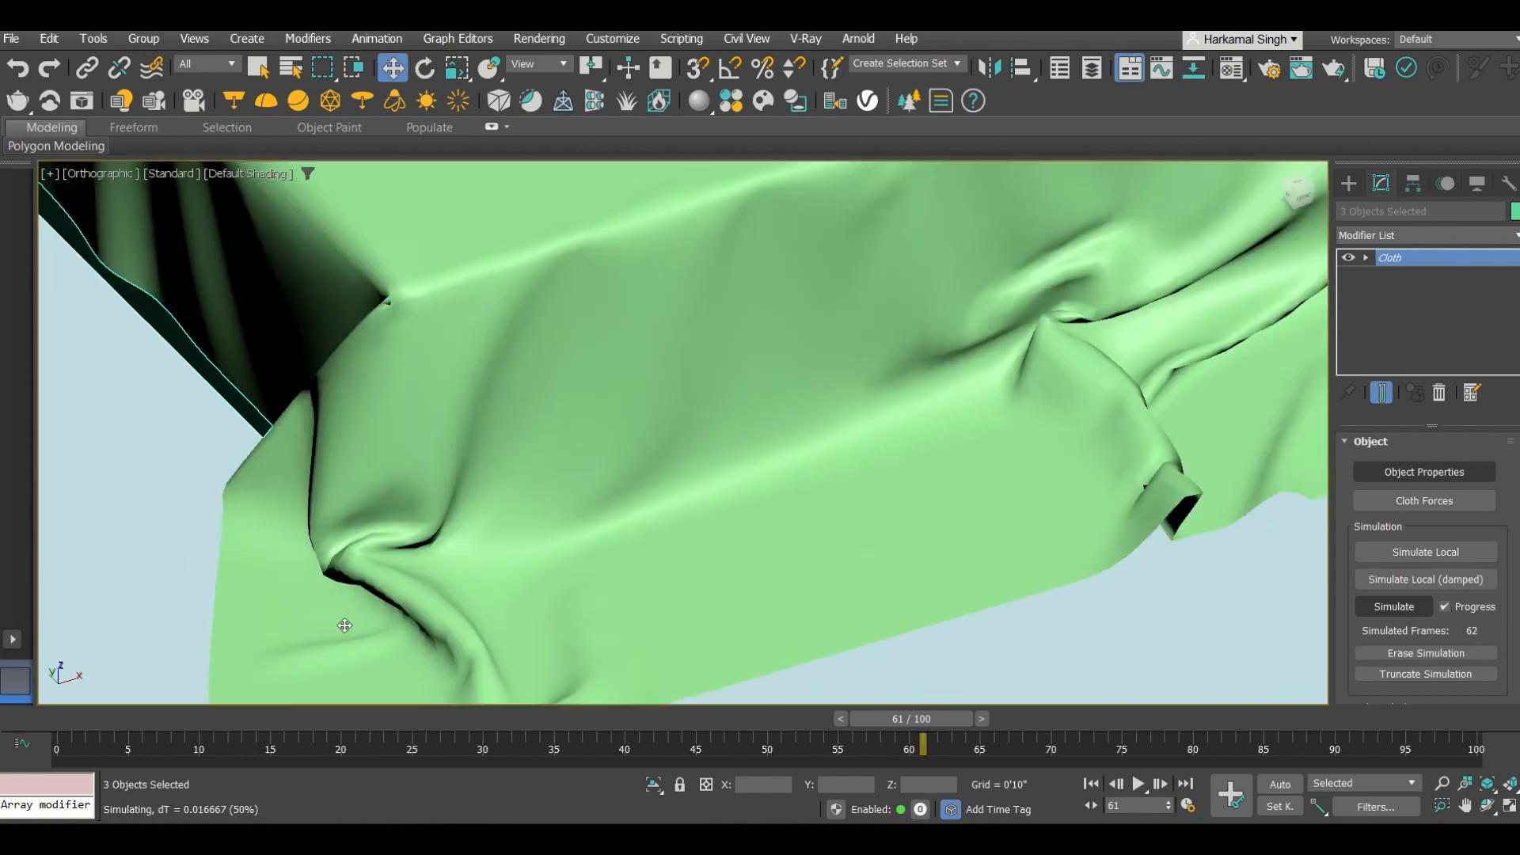
scroll(444, 420, "down", 1)
scroll(969, 504, "up", 3)
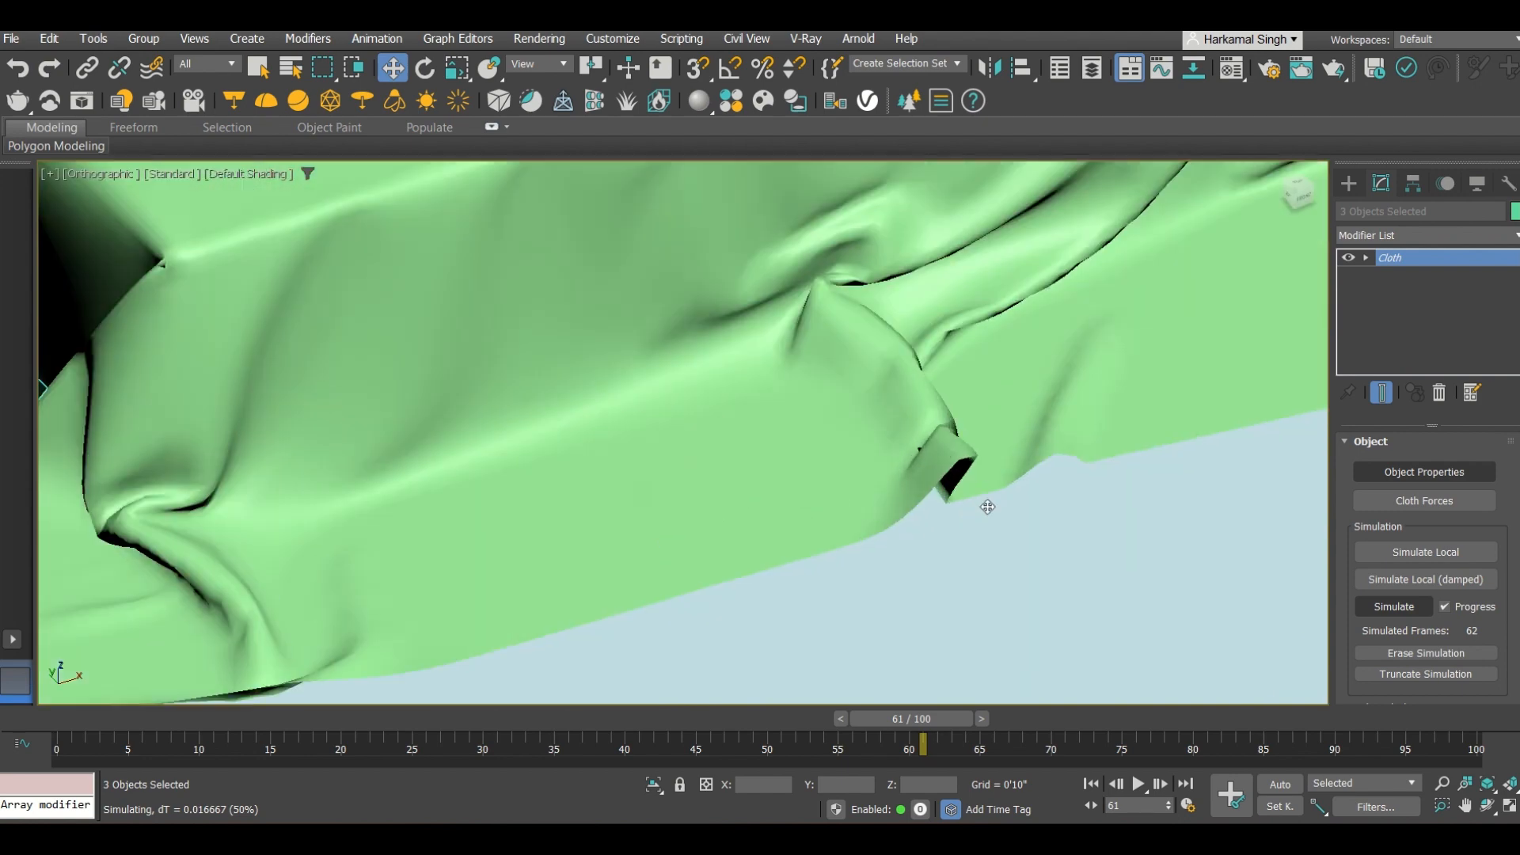
Add a Shell modifier above Cloth on the three selected objects to give the draped bedsheet thickness.
scroll(934, 435, "up", 2)
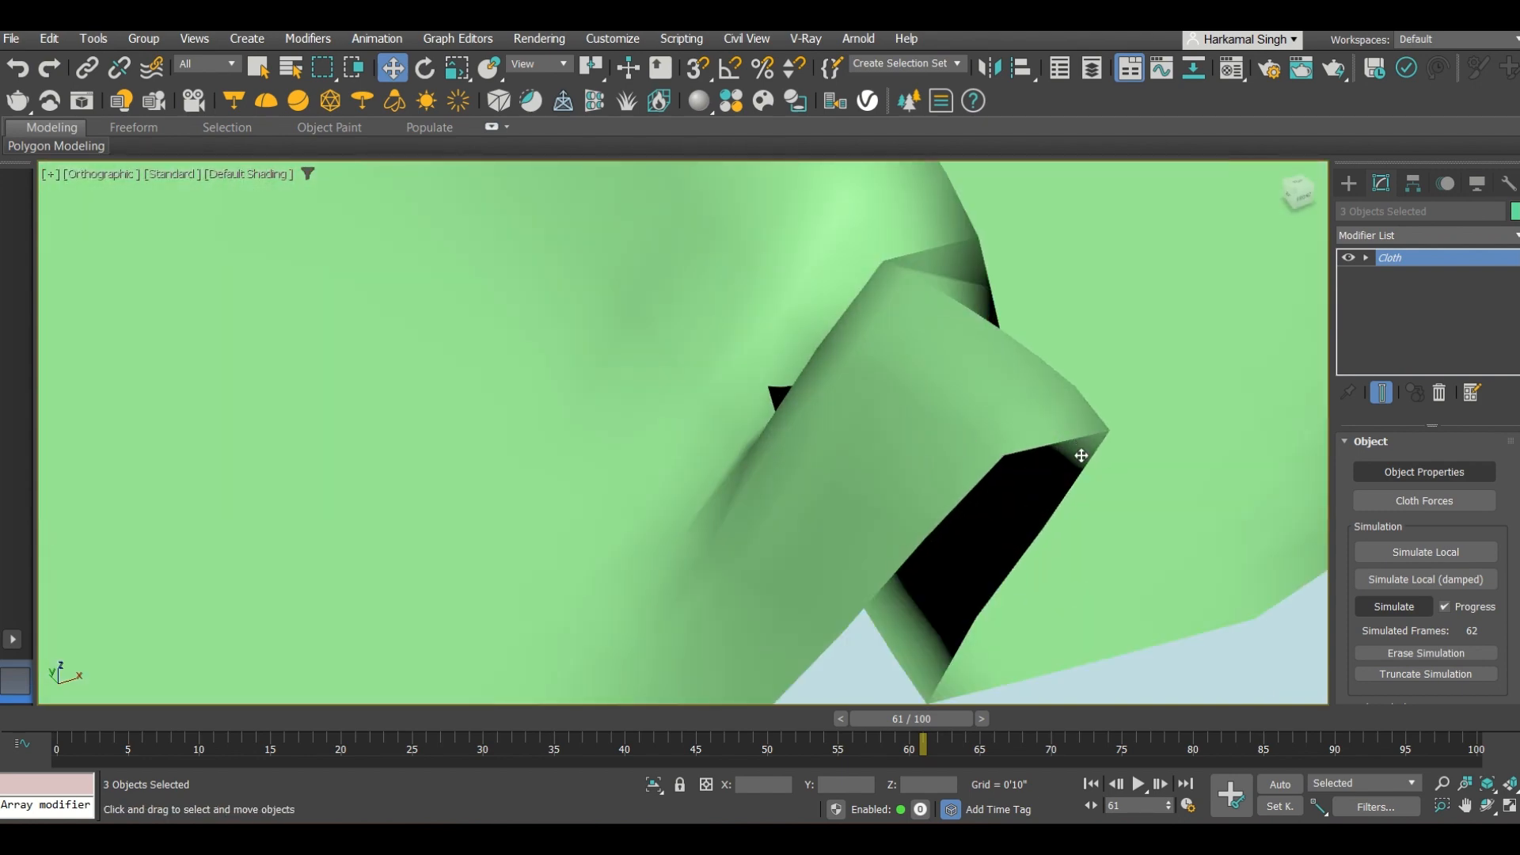
scroll(864, 398, "down", 6)
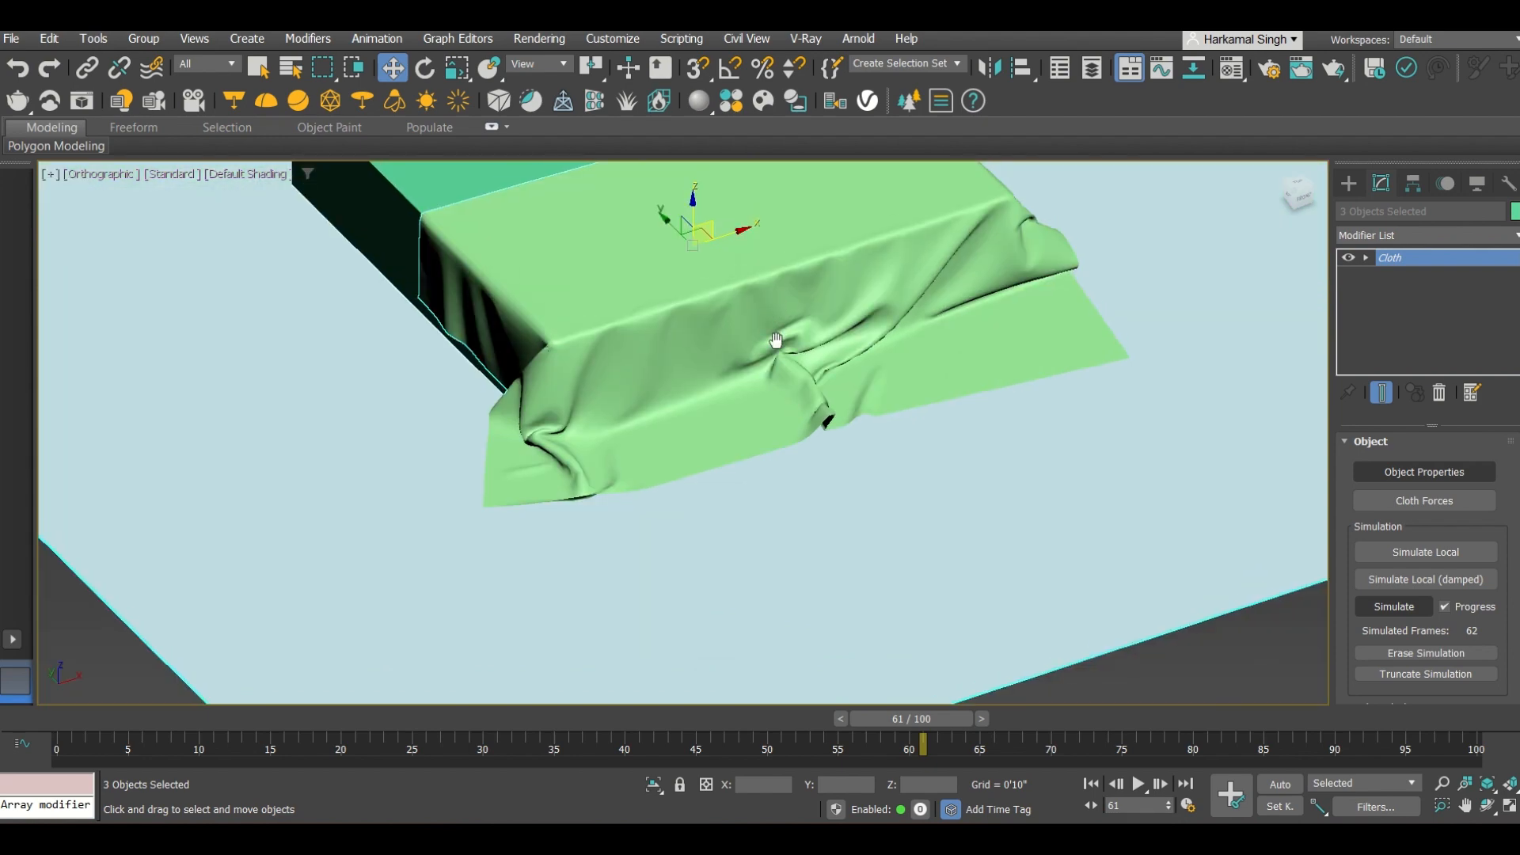
scroll(689, 410, "down", 2)
scroll(637, 392, "up", 2)
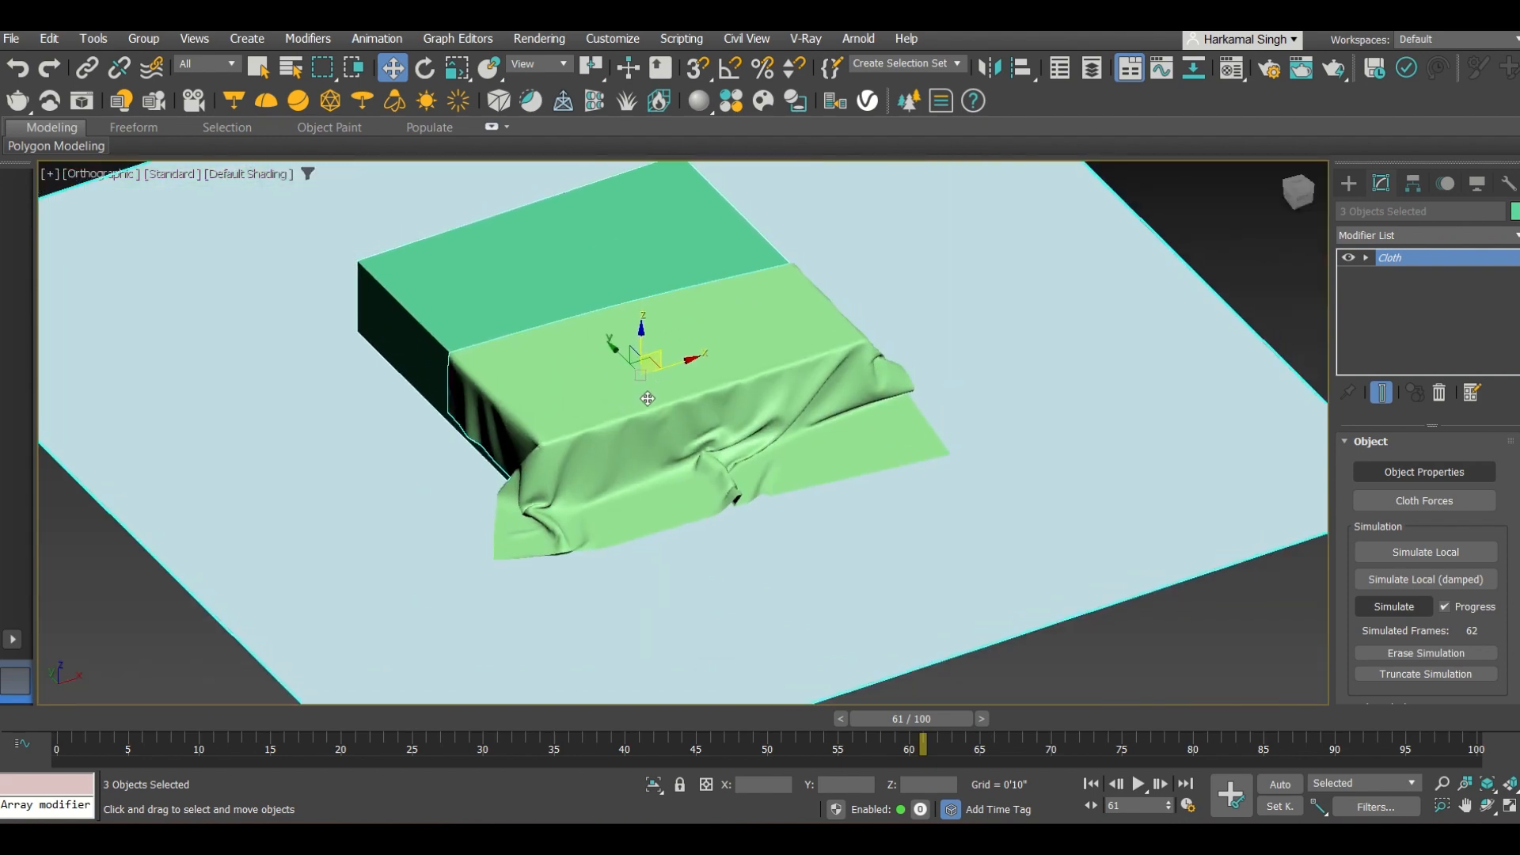
left_click(1356, 236)
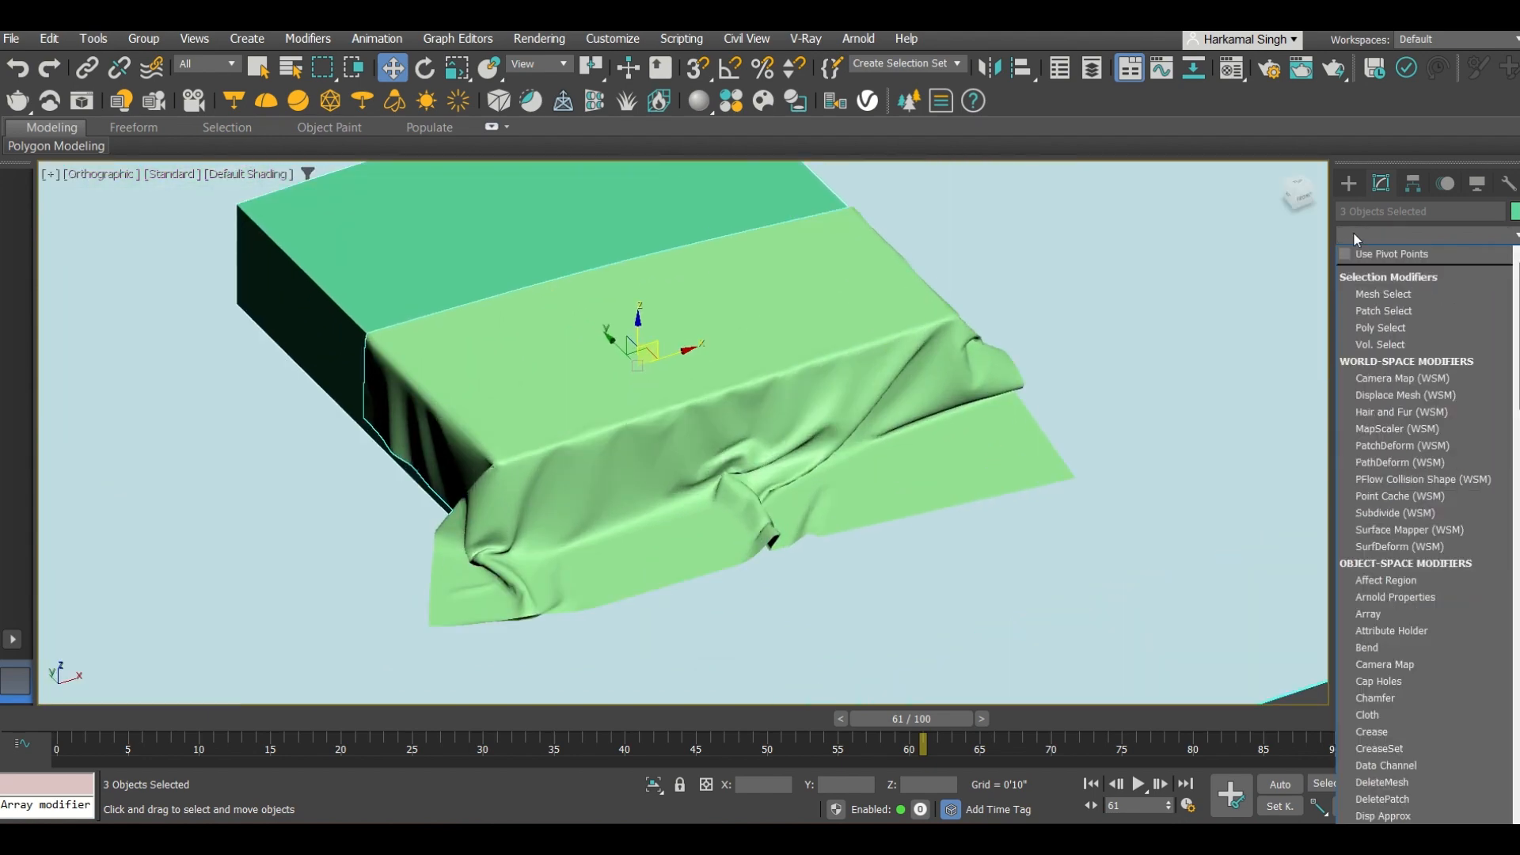
type("sh")
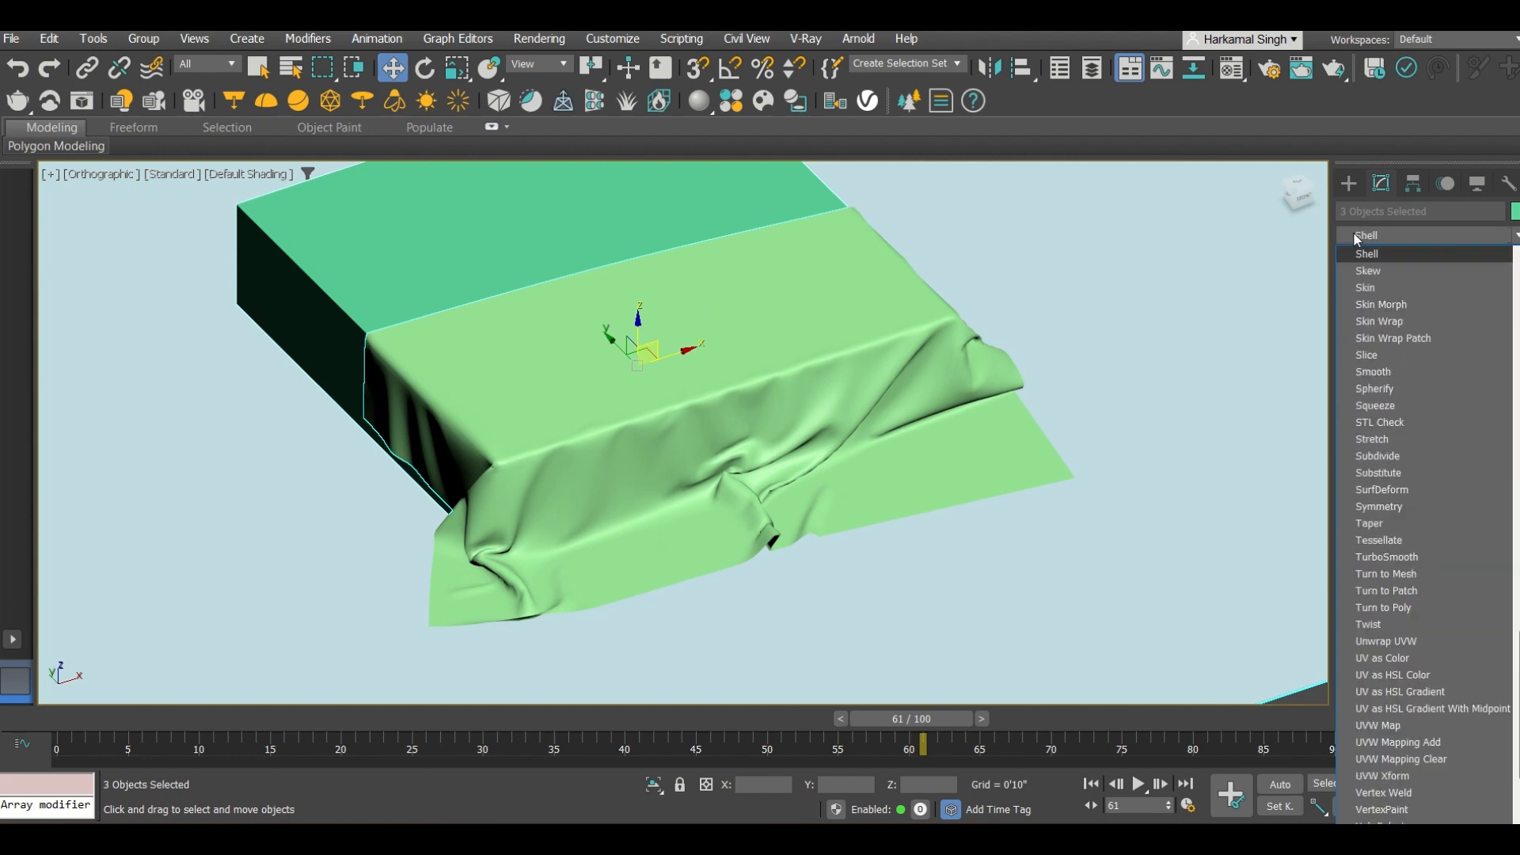
left_click(1359, 255)
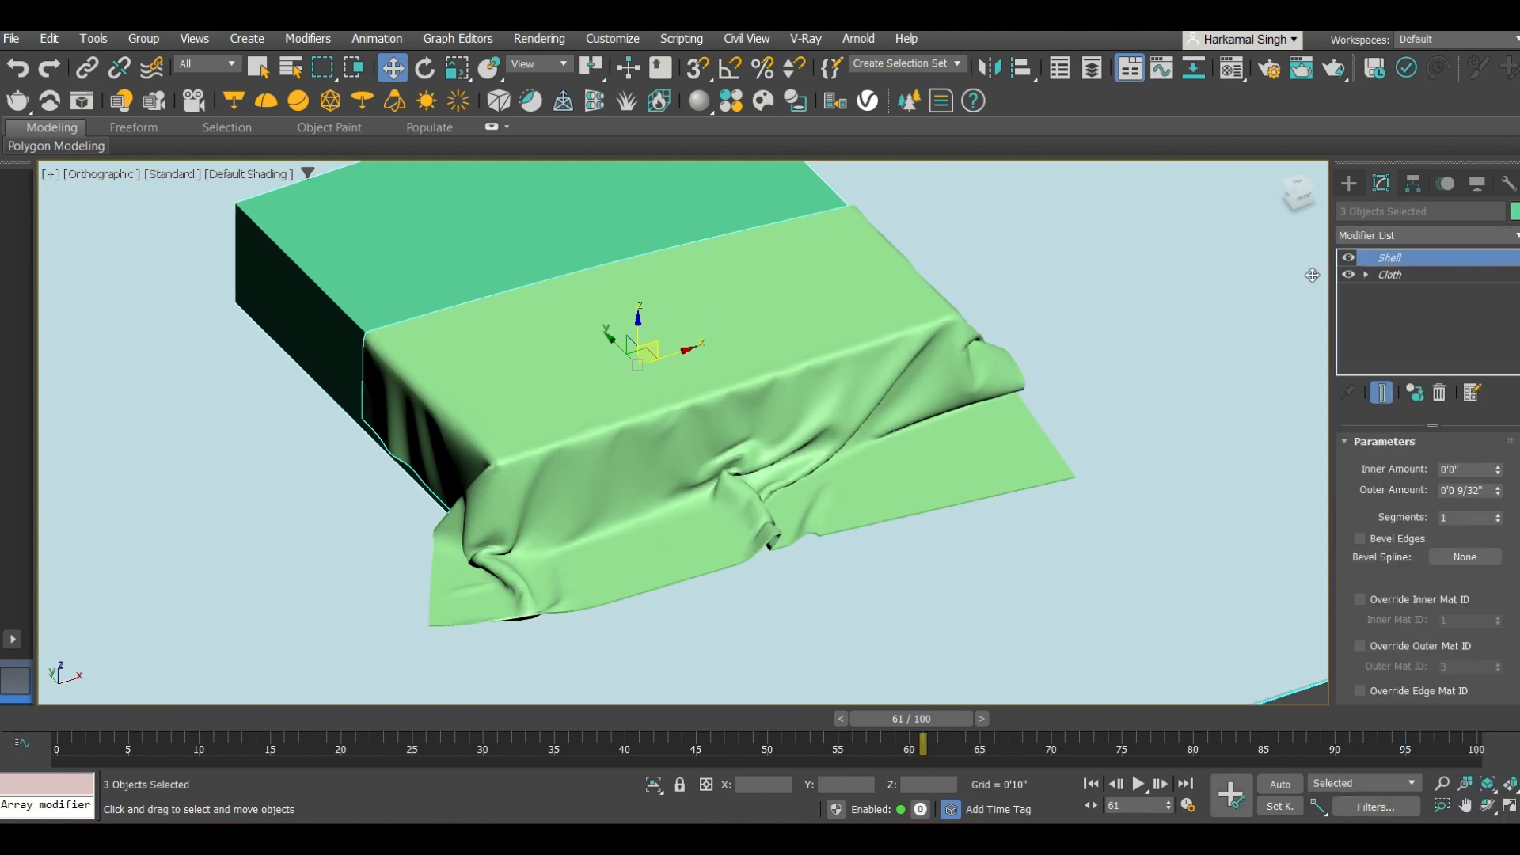
scroll(763, 536, "up", 6)
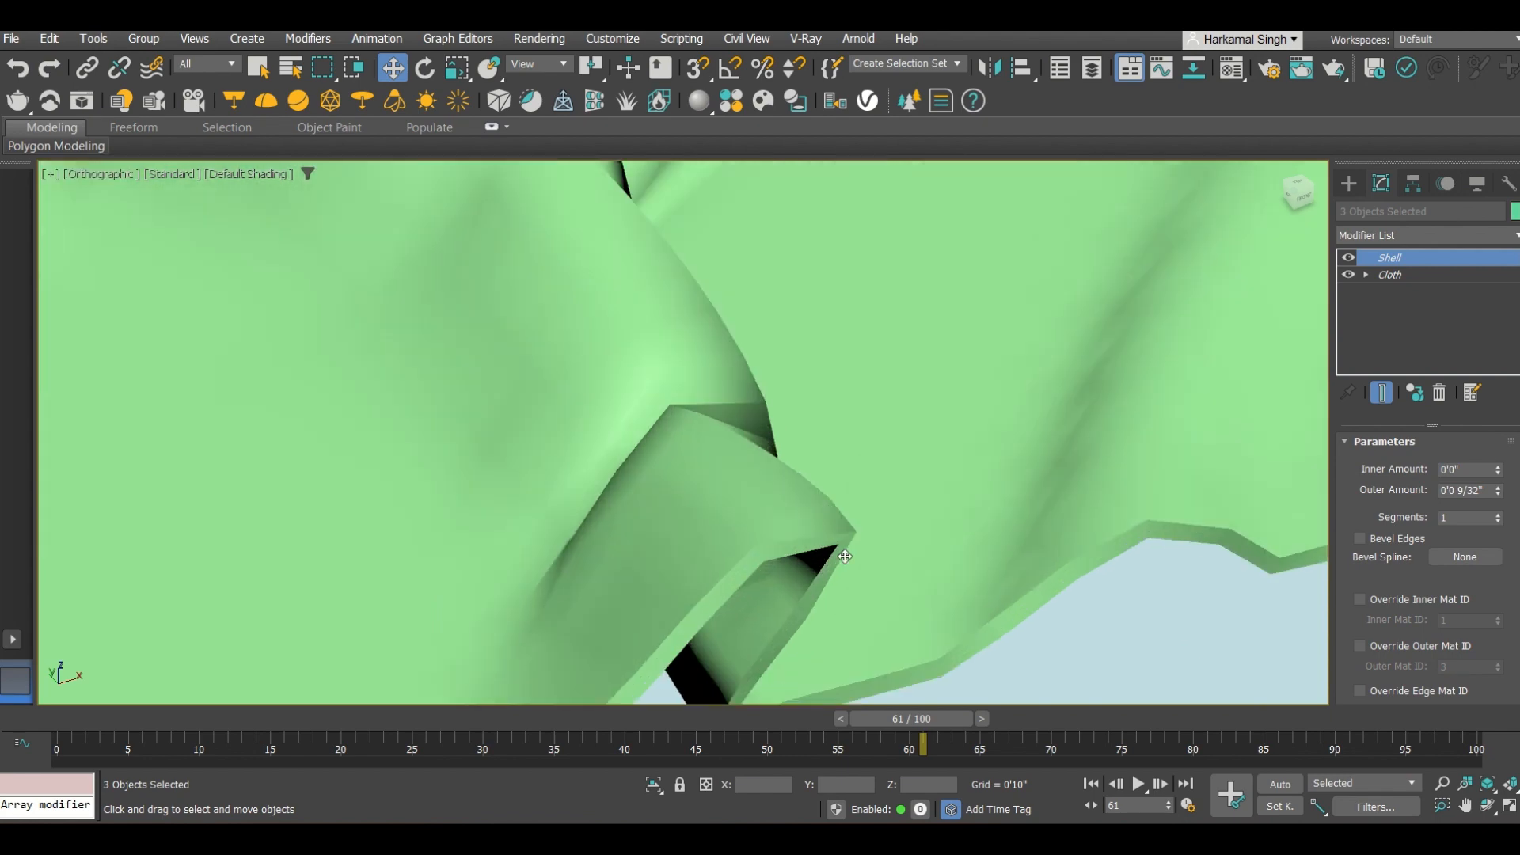
scroll(831, 519, "down", 4)
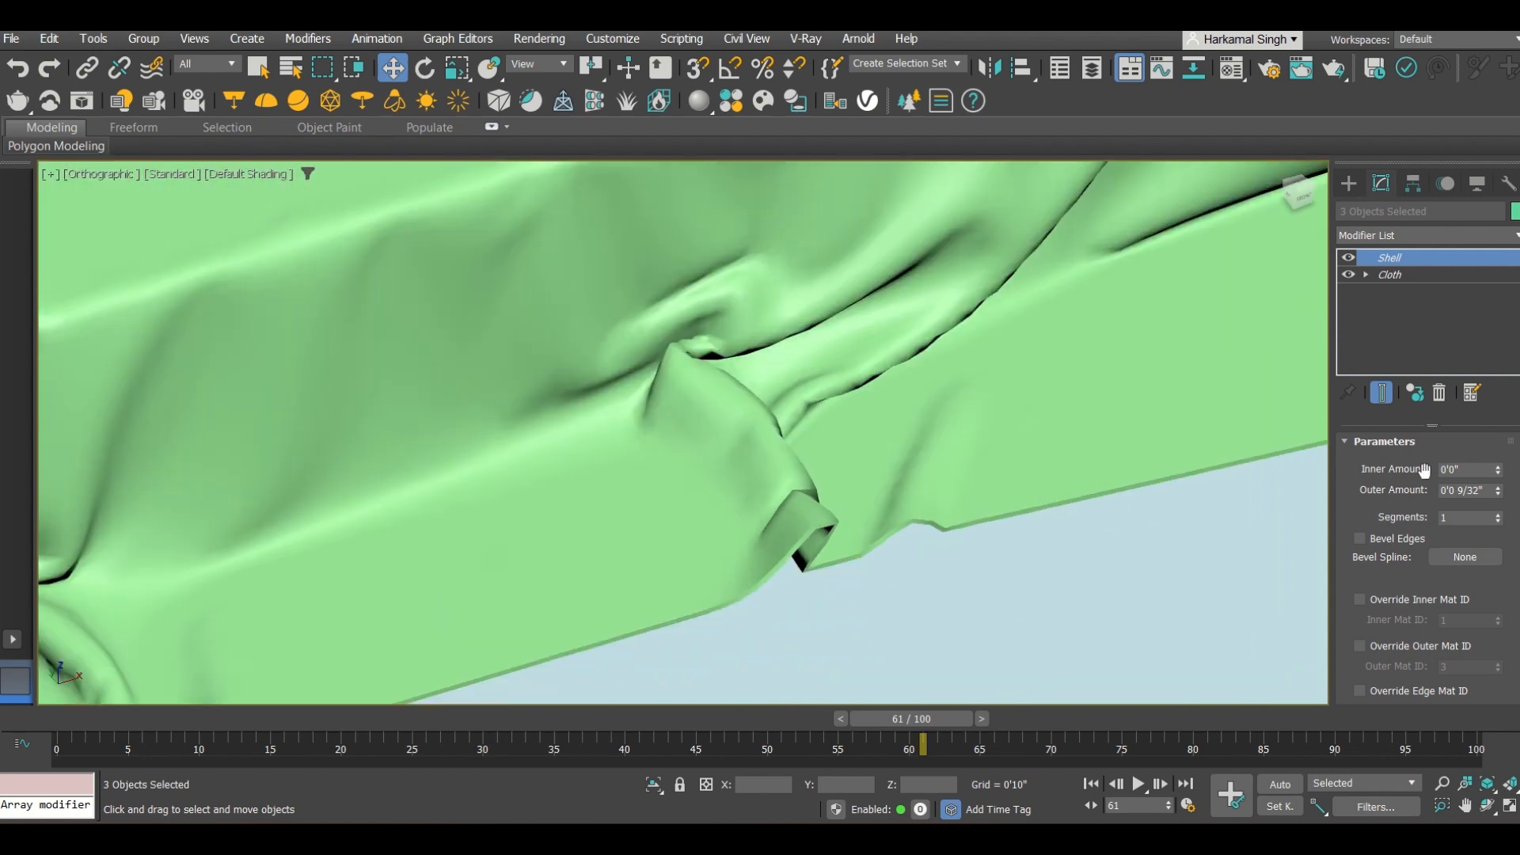
Set the Shell modifier's outer amount to 0.2".
left_click(1485, 491)
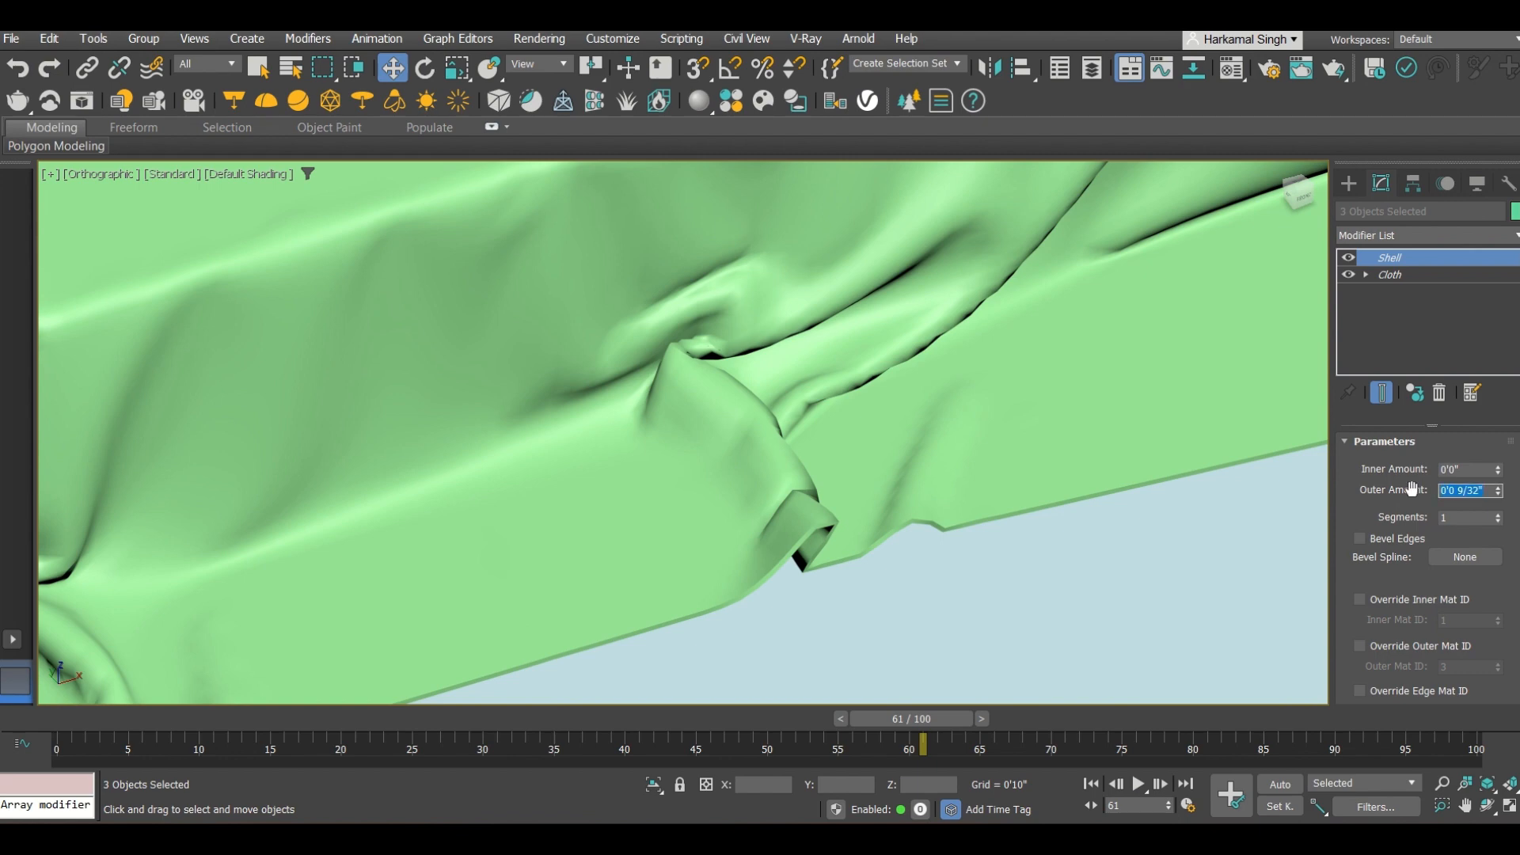
type("0")
key("Return")
scroll(696, 443, "down", 3)
type("0.2")
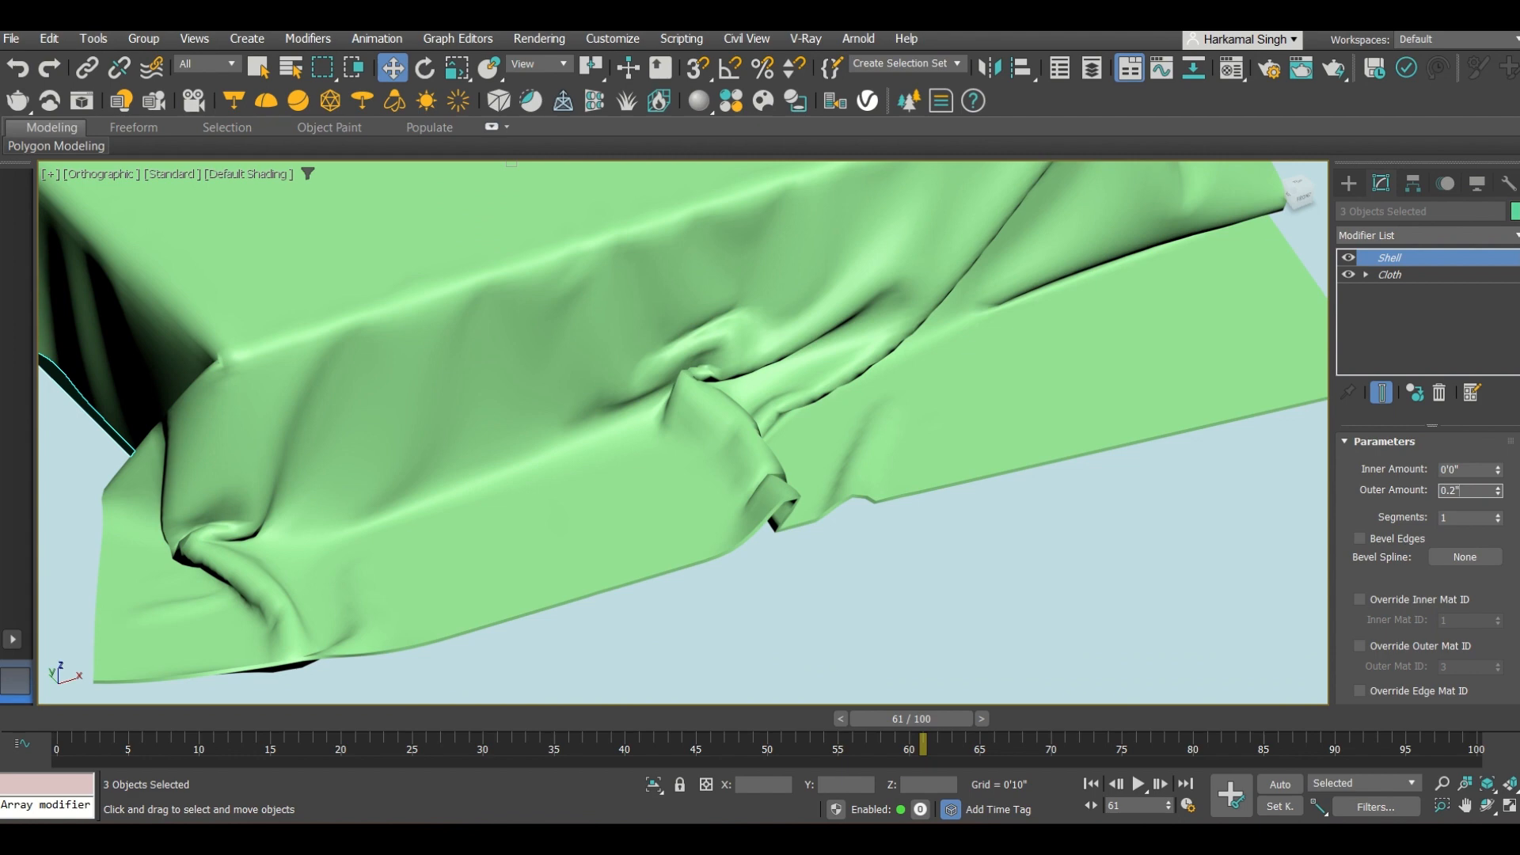
key("Return")
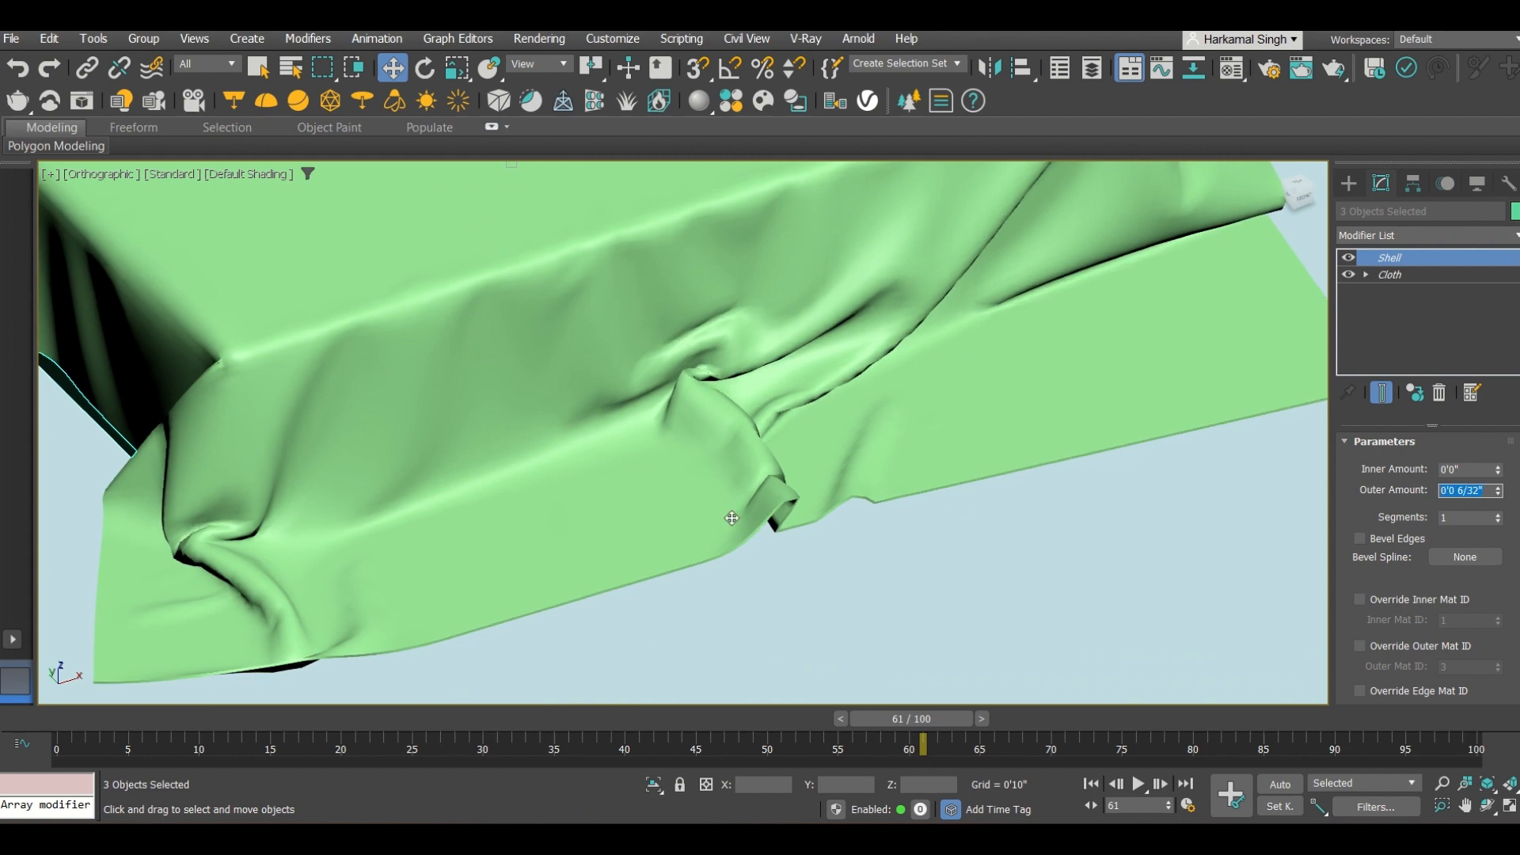
scroll(752, 540, "up", 3)
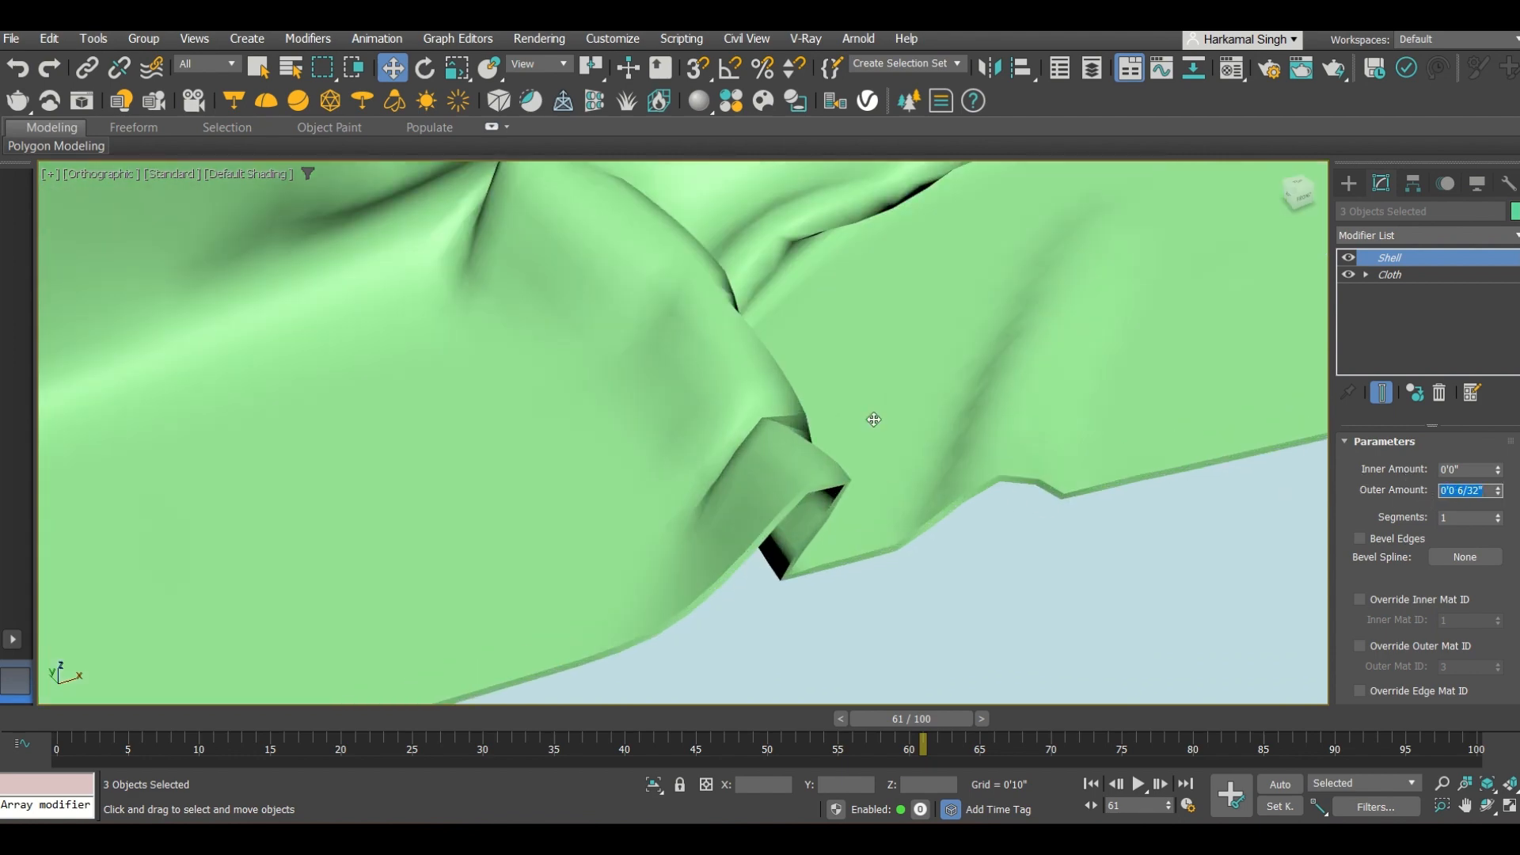
Add a TurboSmooth modifier above Shell on the selected objects and set its iterations to 3.
left_click(1386, 235)
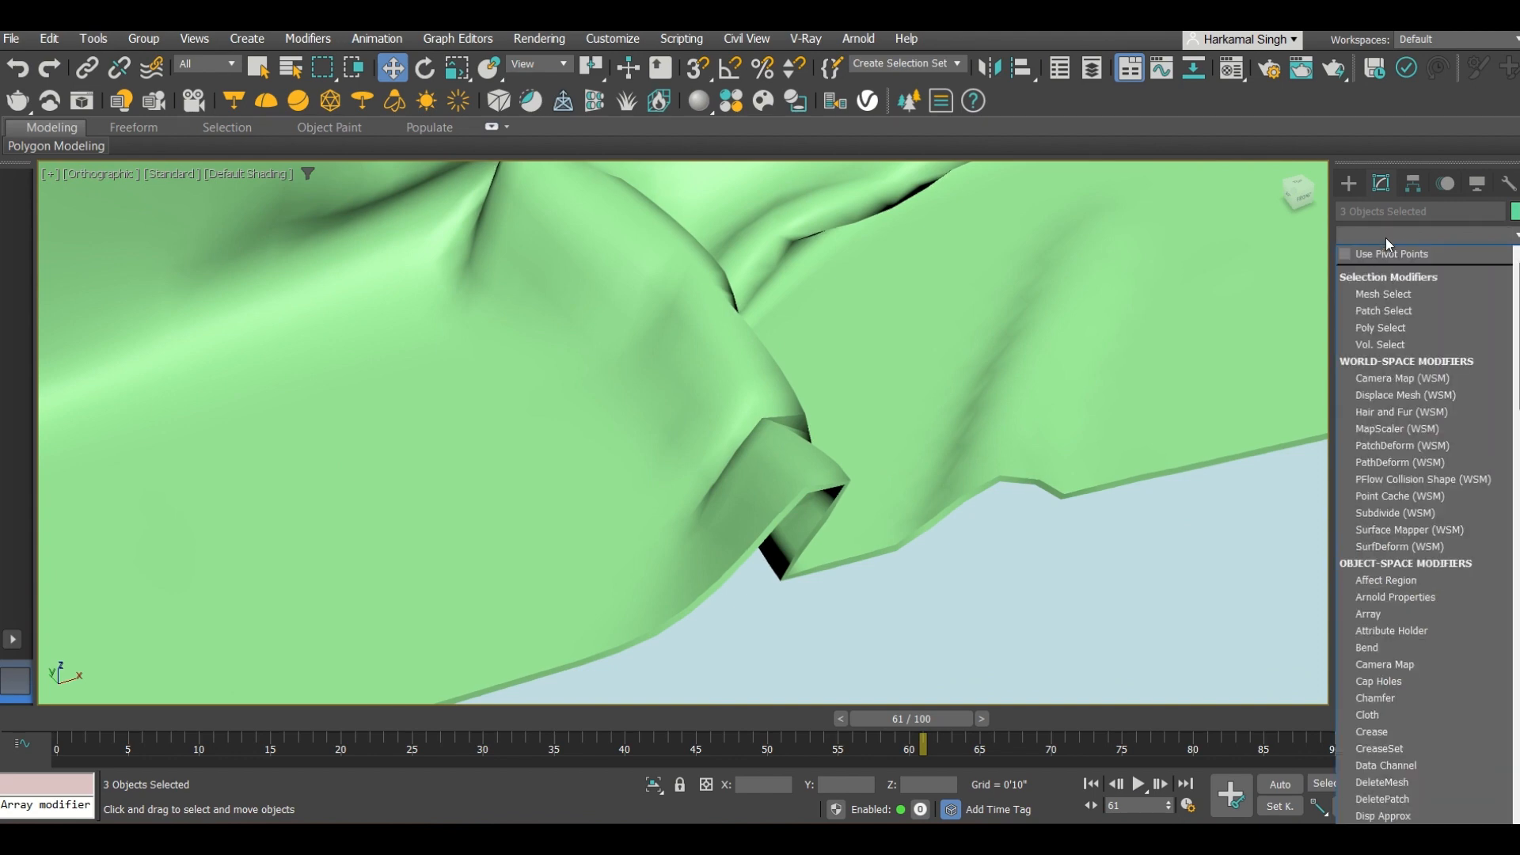
type("tu")
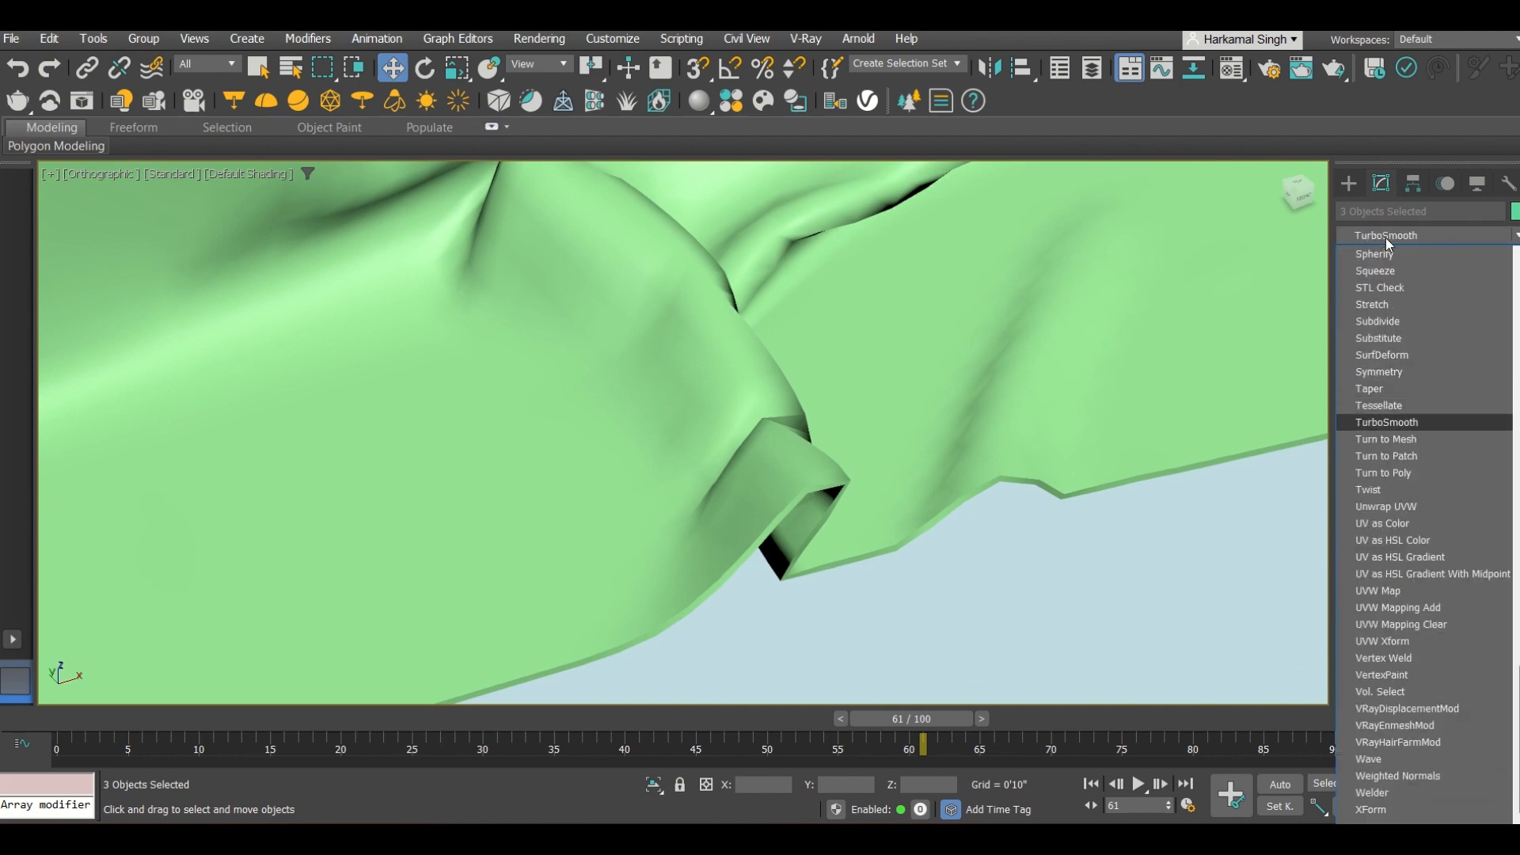
left_click(1386, 421)
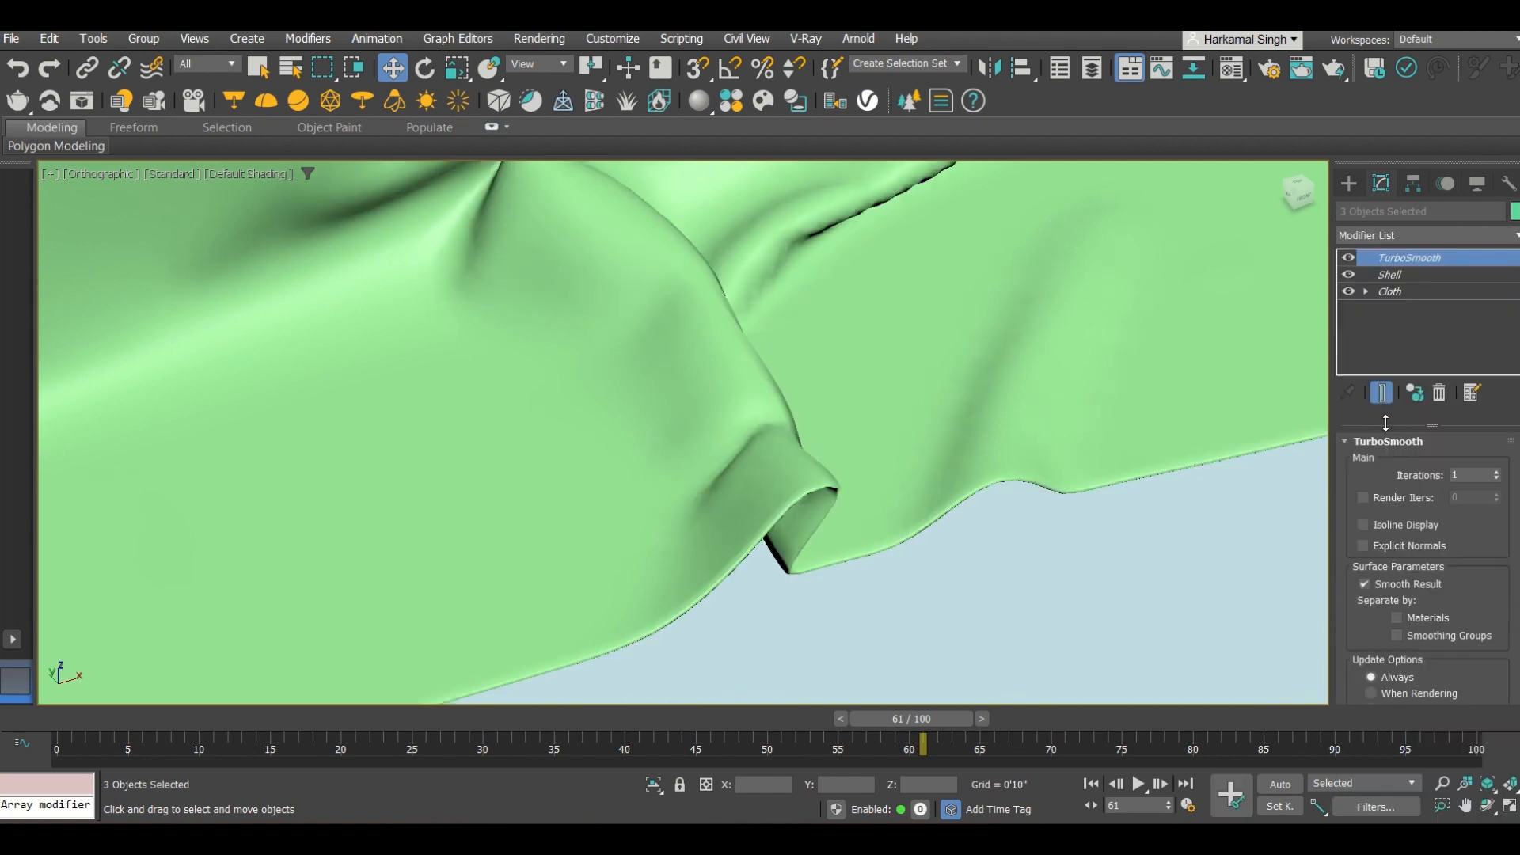
scroll(760, 525, "up", 2)
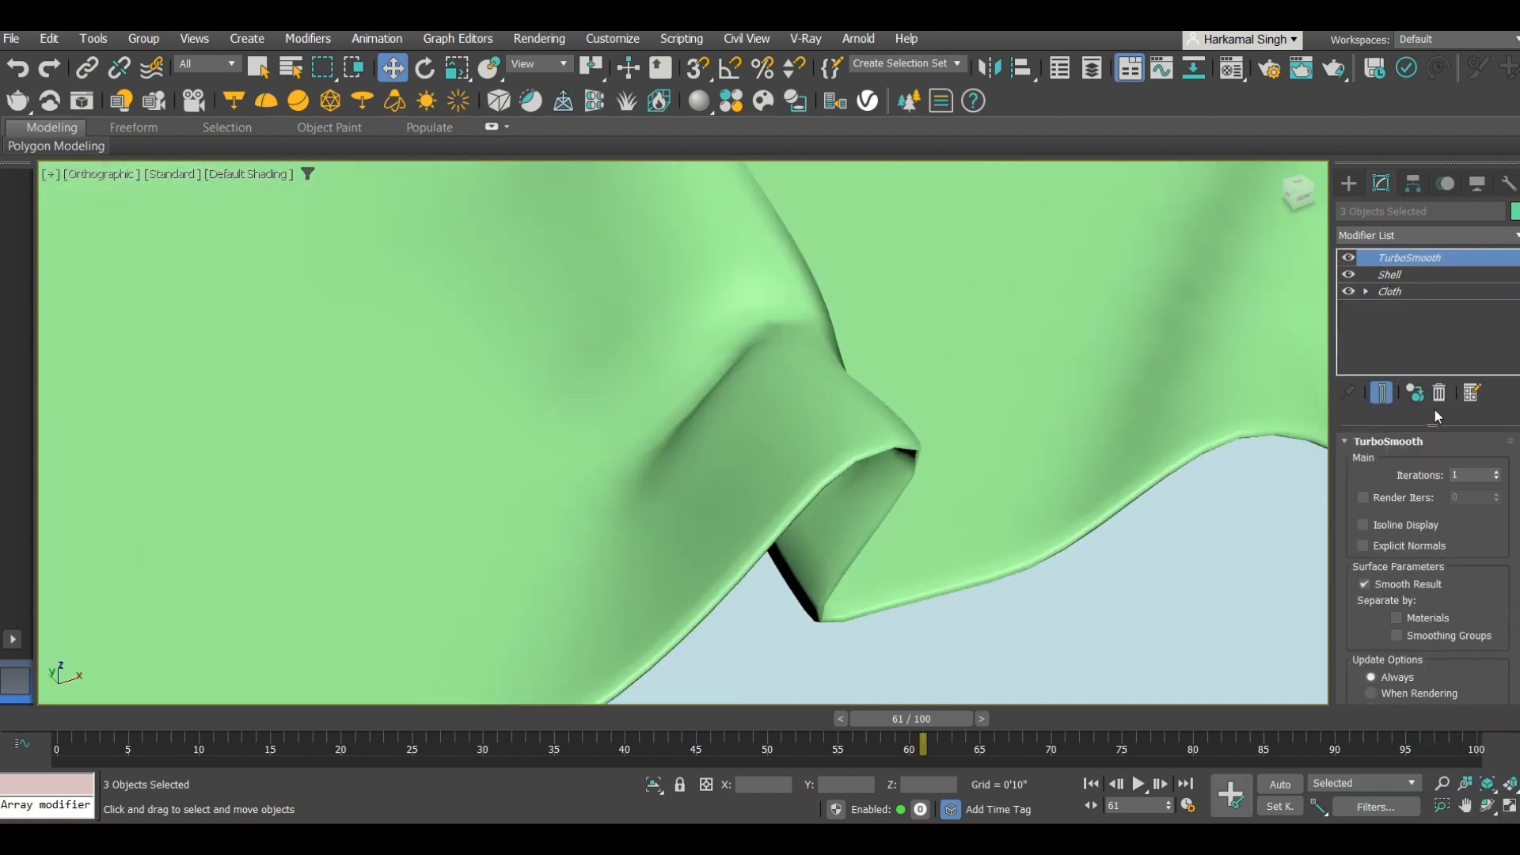
double_click(1467, 473)
type("3")
key("Return")
scroll(906, 400, "up", 1)
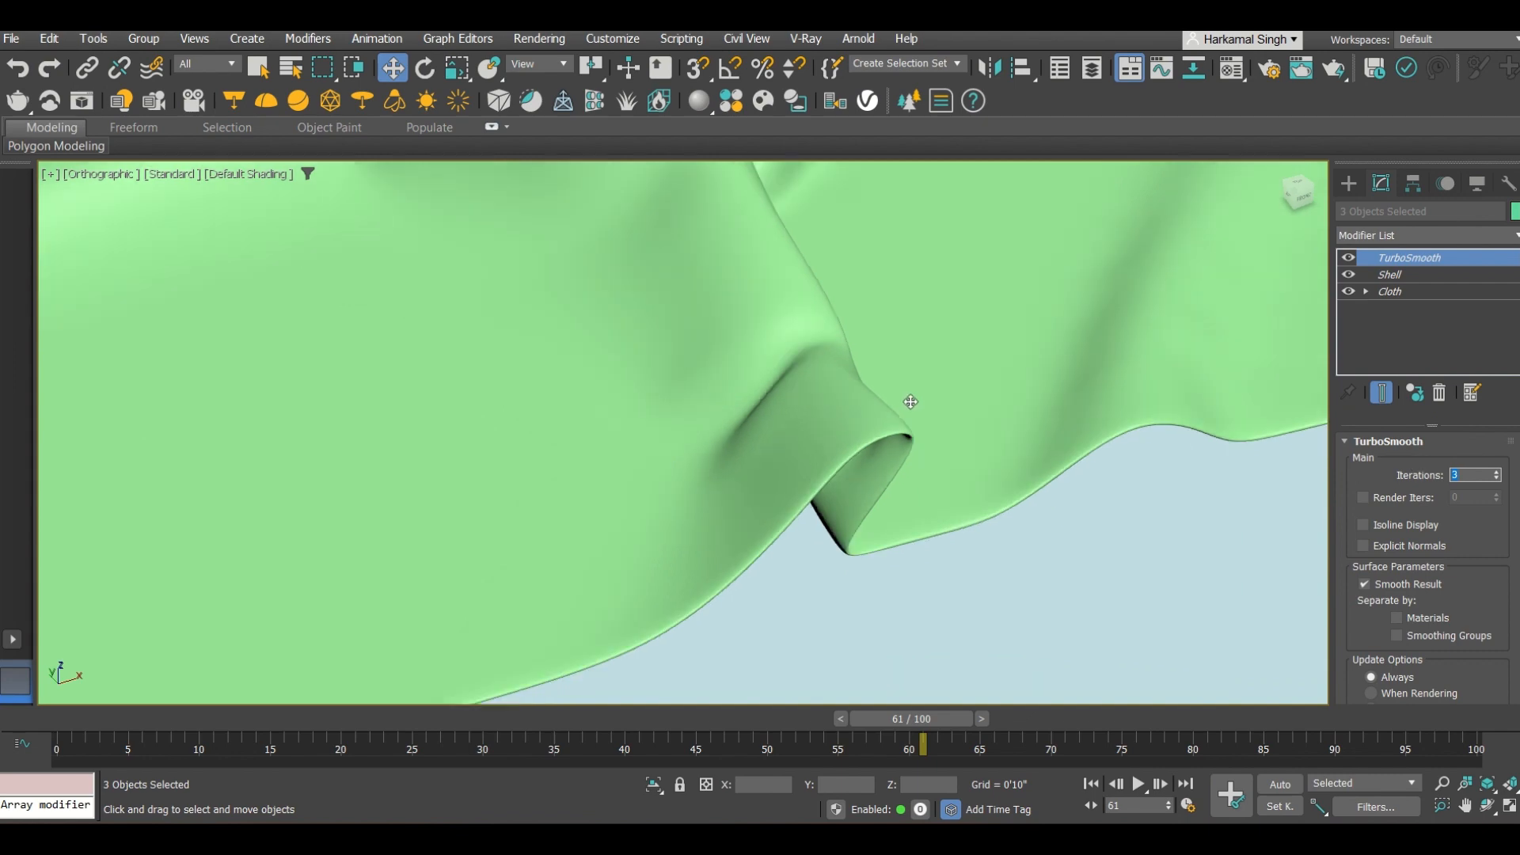
Examine the smoothed fold in the bedsheet's front hem and the wrinkles just above it.
scroll(881, 427, "up", 1)
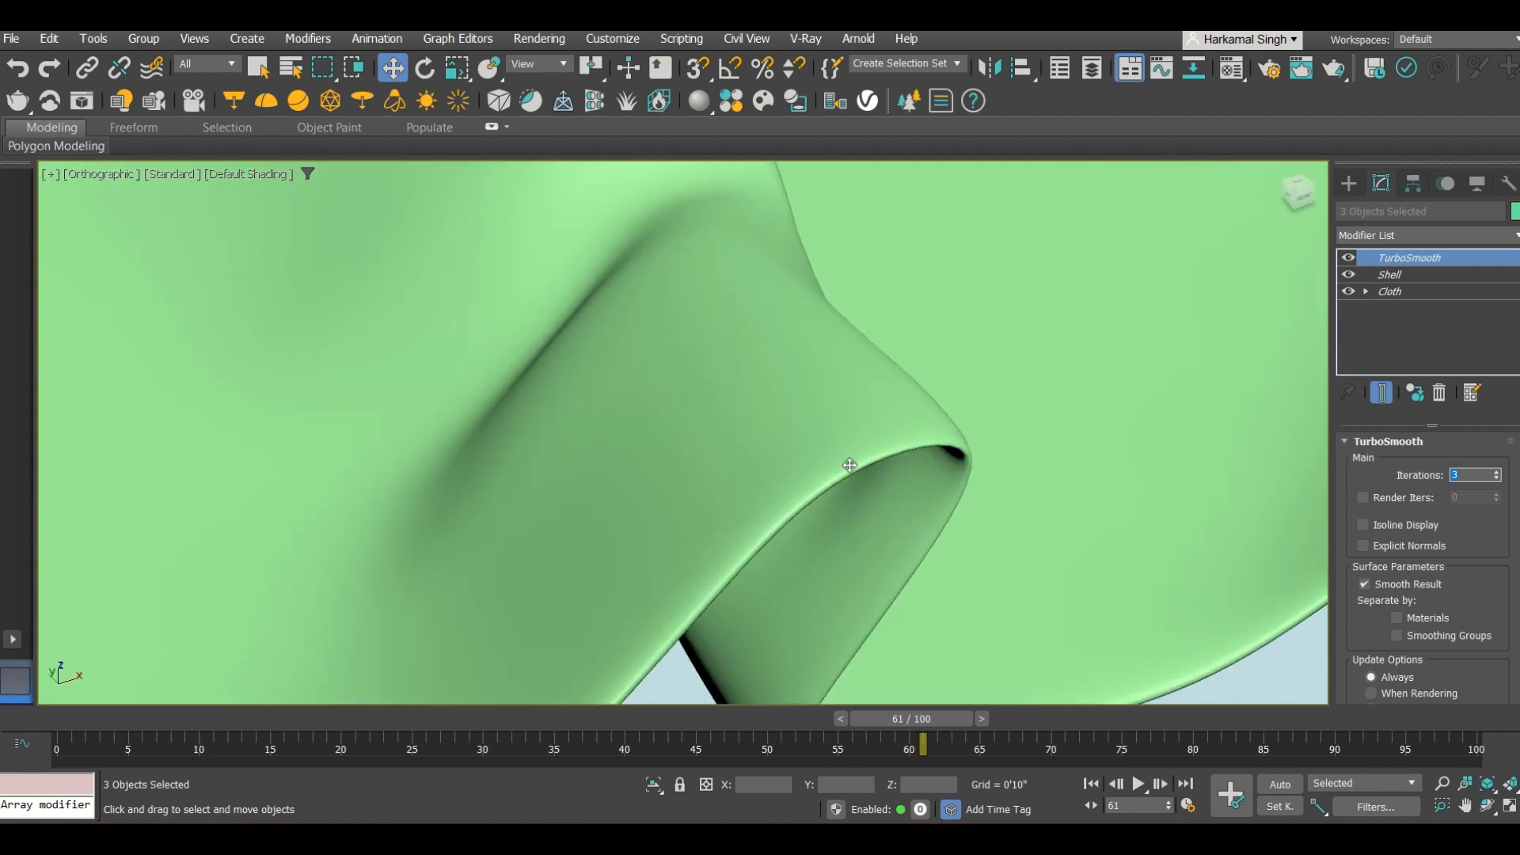
scroll(917, 427, "down", 2)
scroll(935, 440, "up", 1)
scroll(935, 440, "down", 5)
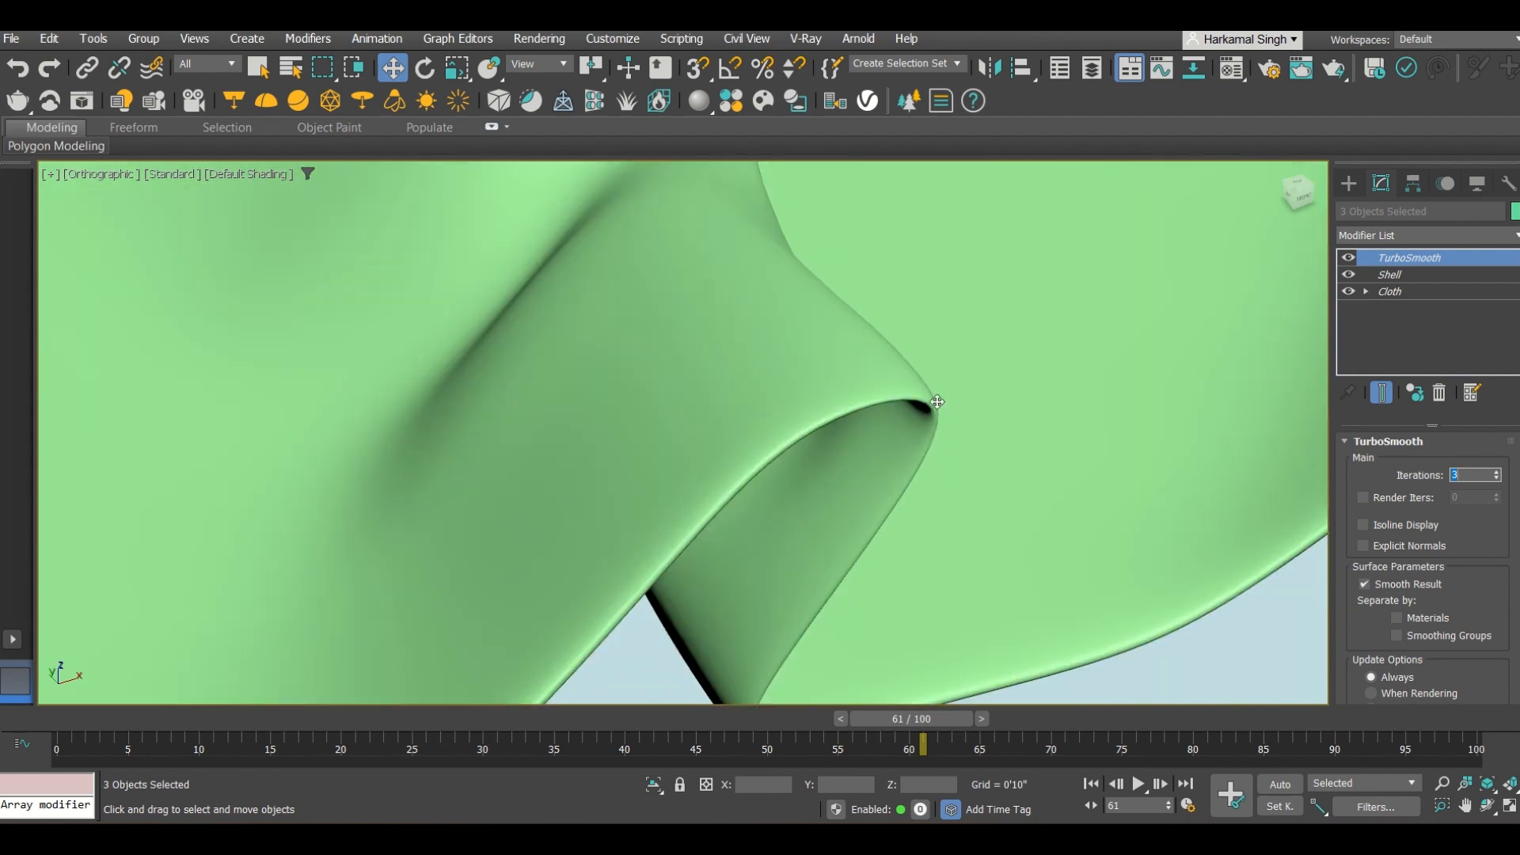
scroll(895, 347, "up", 3)
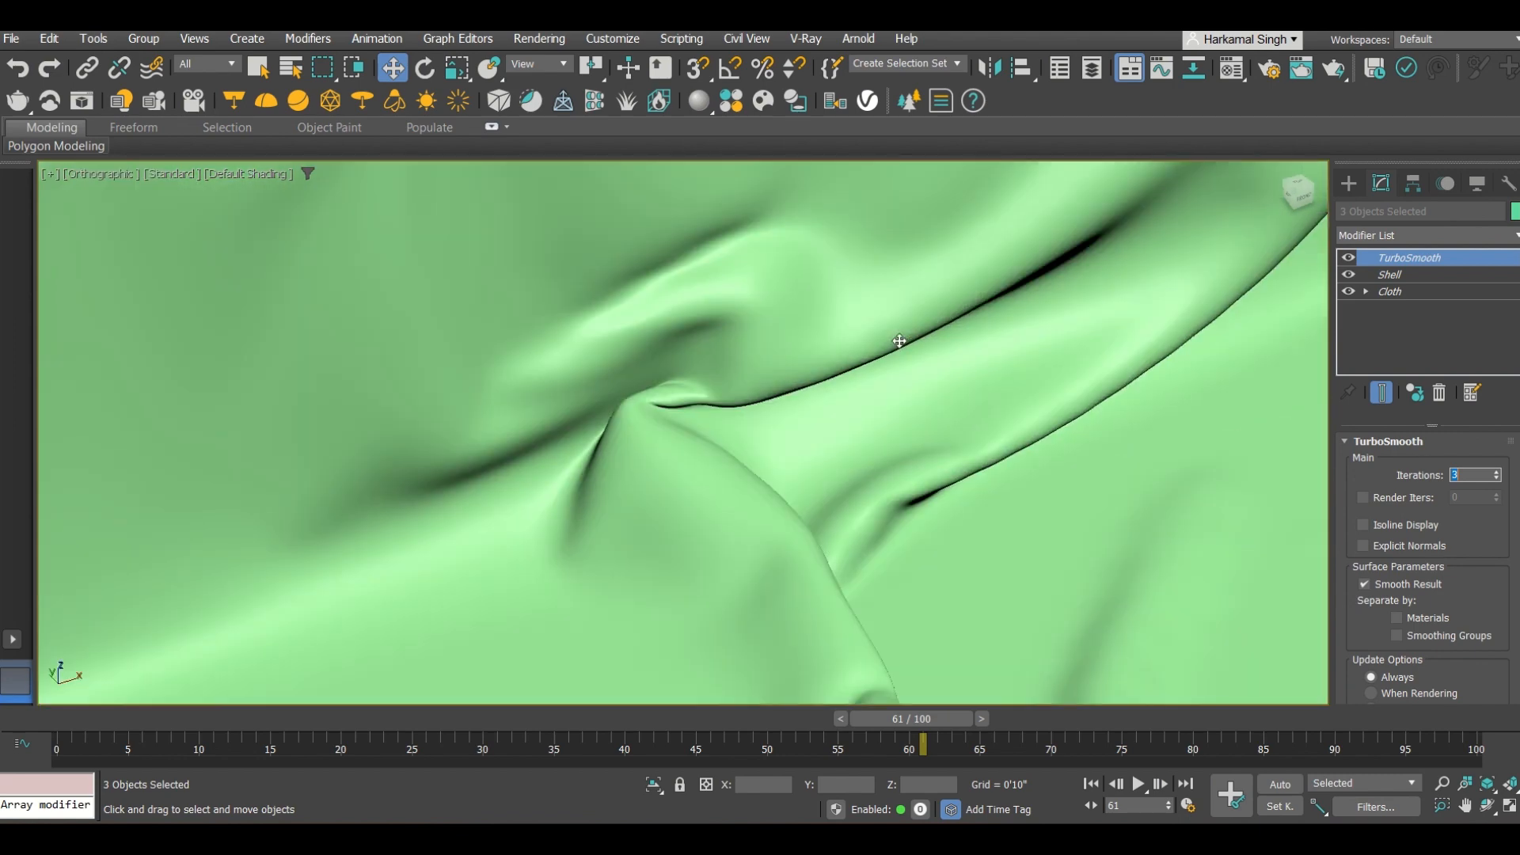
scroll(900, 340, "down", 6)
middle_click_drag(828, 354, 730, 463)
scroll(712, 412, "up", 4)
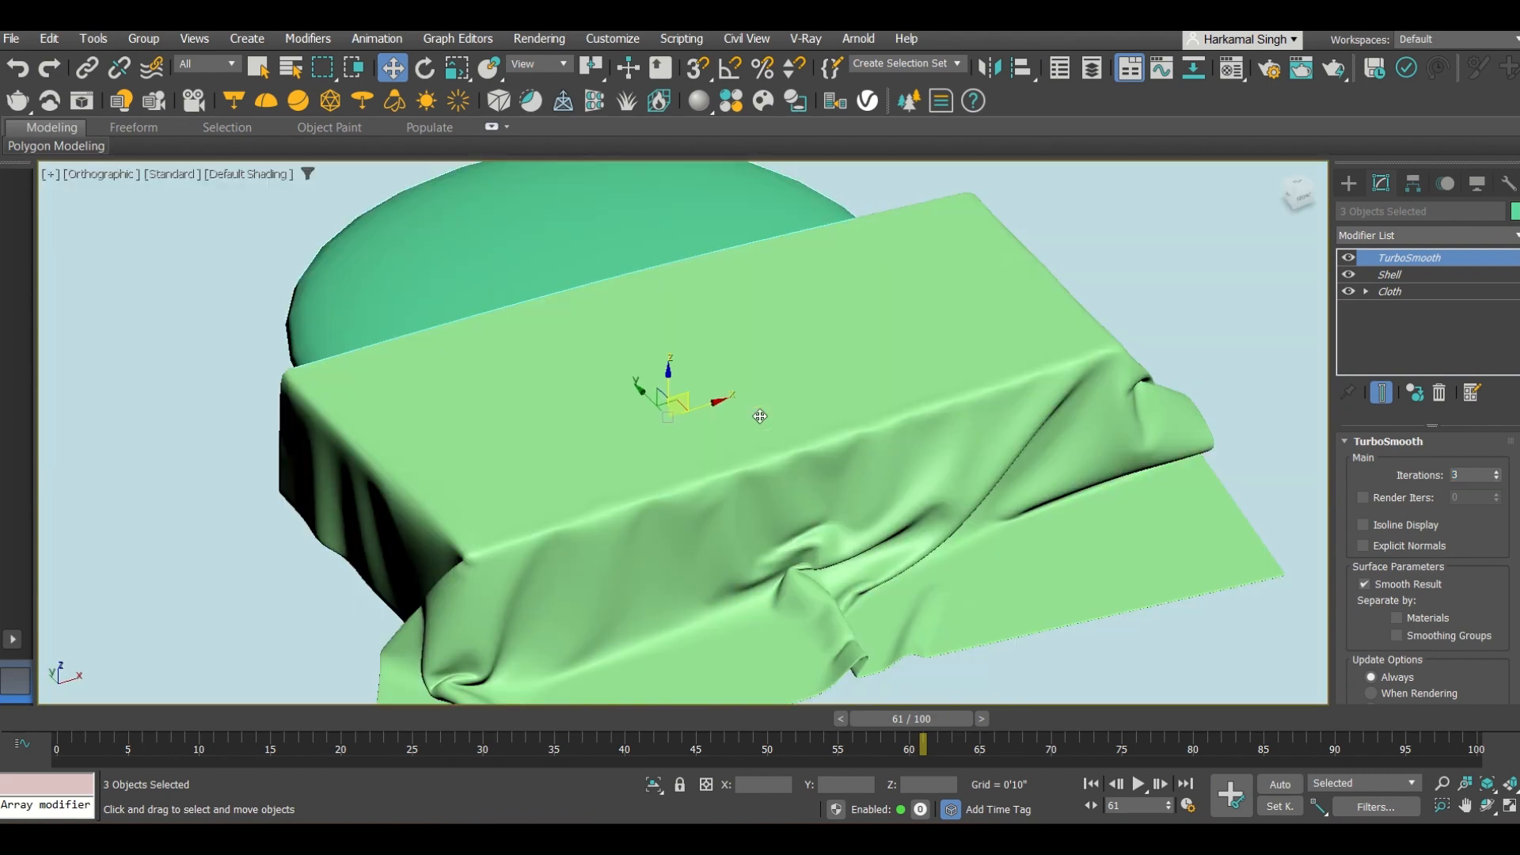
scroll(737, 412, "down", 2)
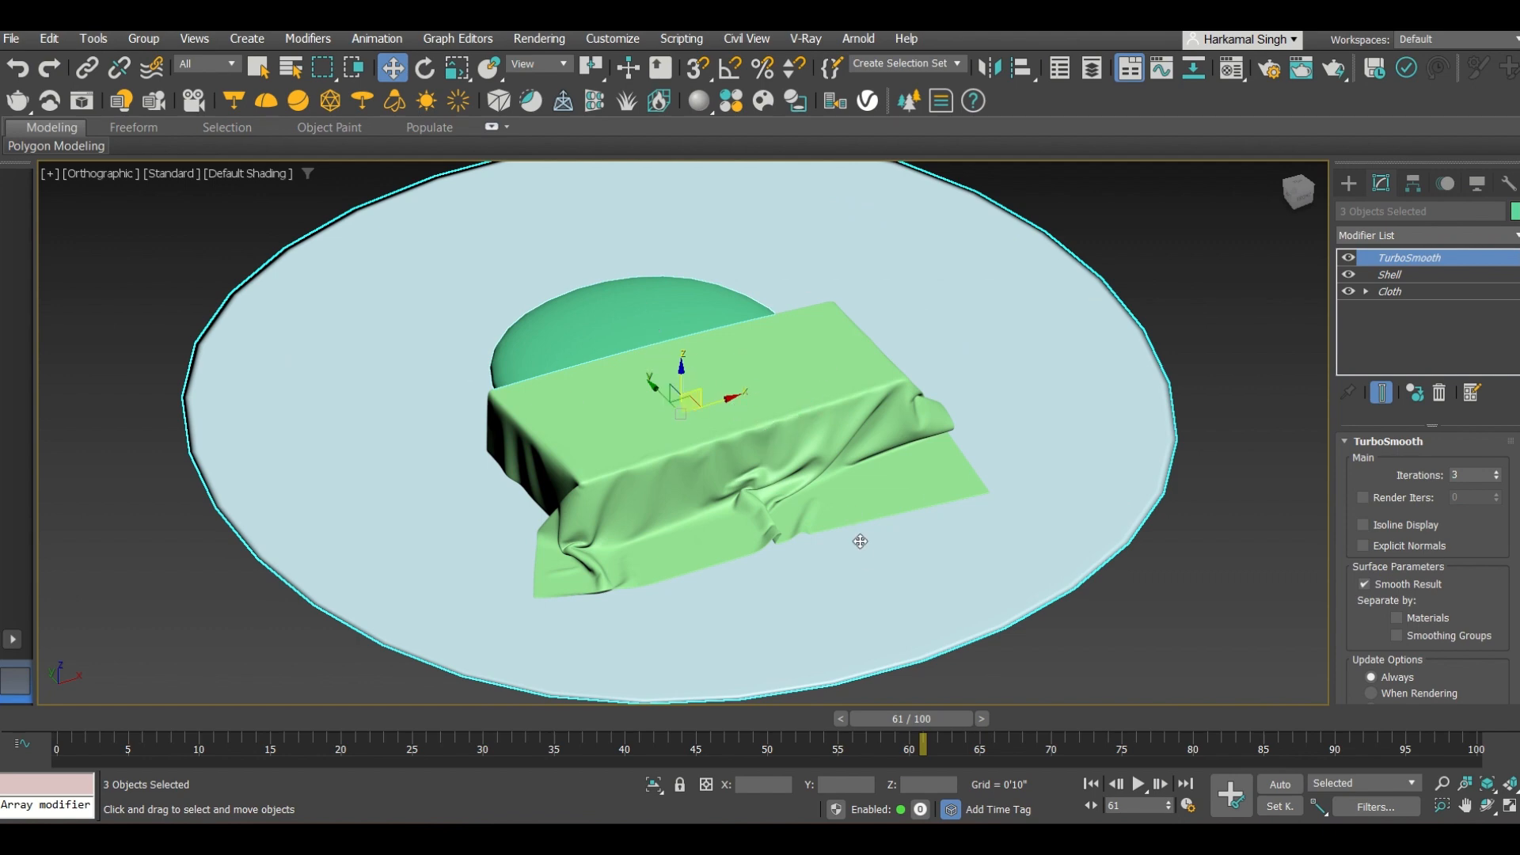
scroll(854, 495, "up", 5)
middle_click_drag(622, 614, 763, 452)
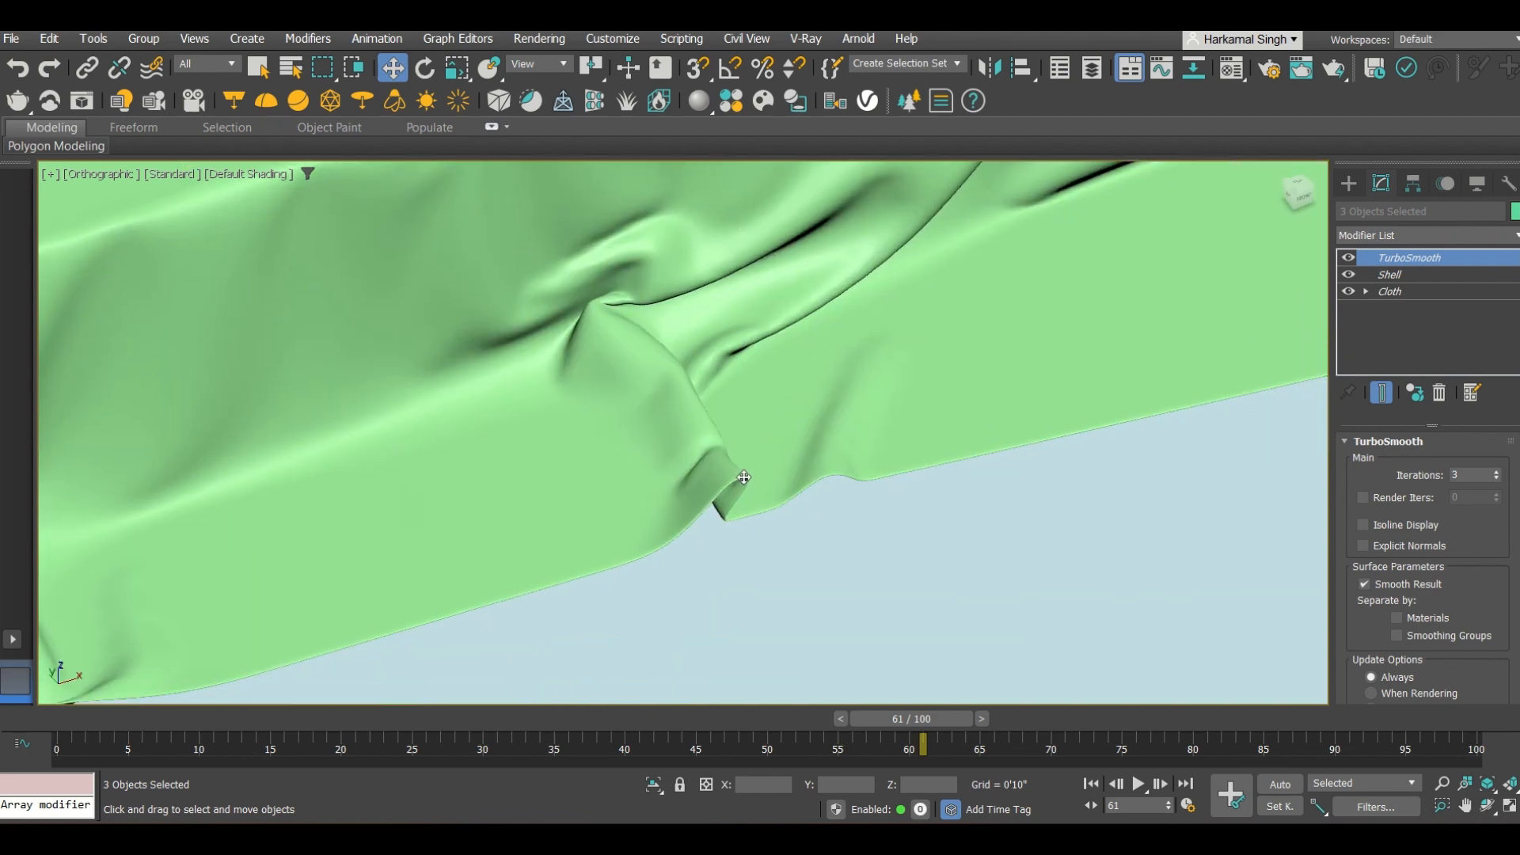
scroll(744, 477, "down", 2)
scroll(755, 460, "up", 2)
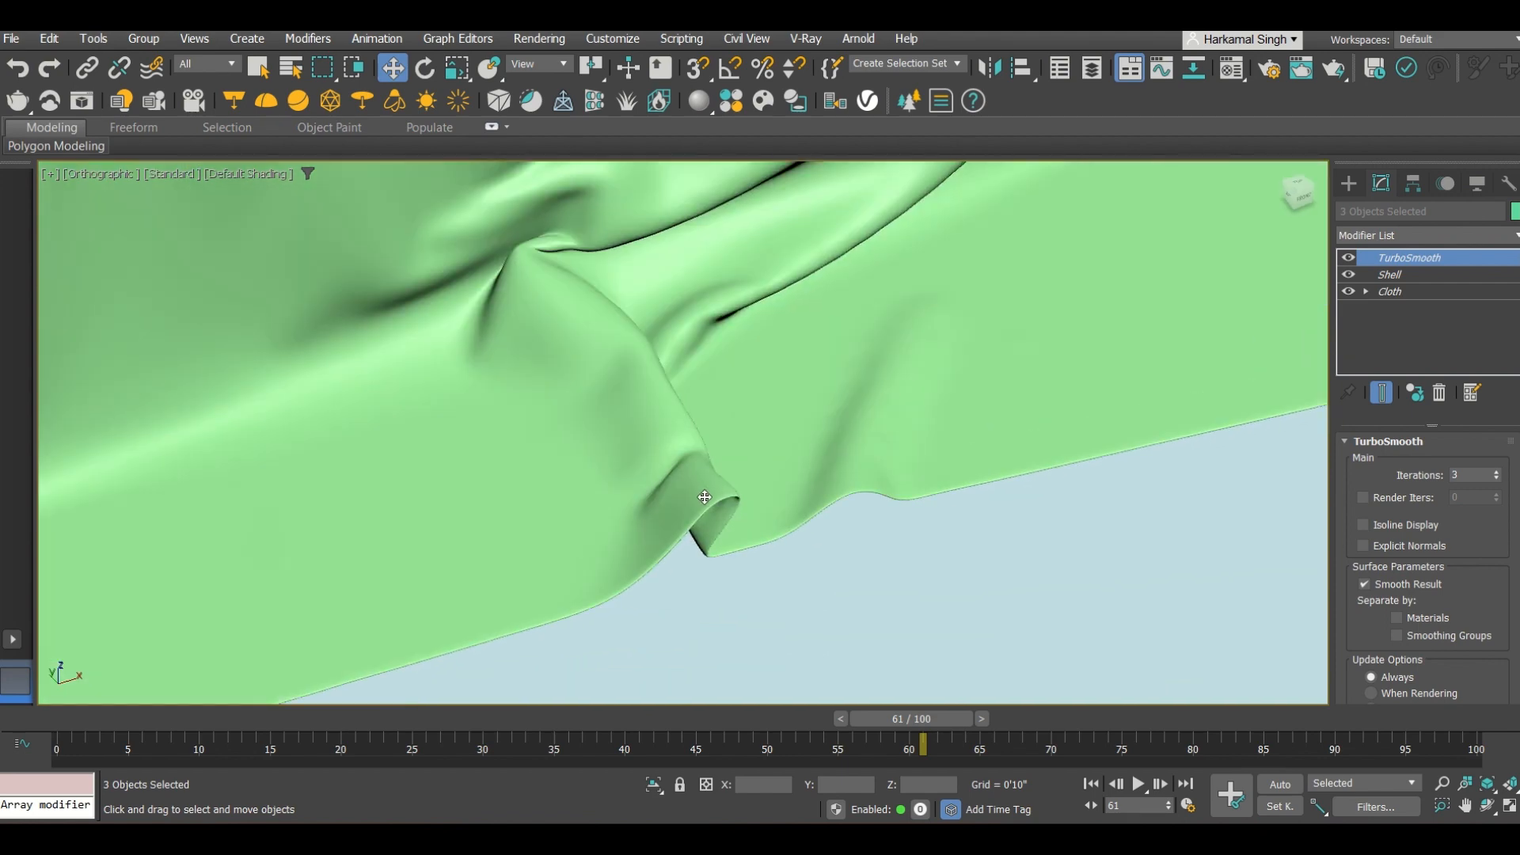
scroll(705, 498, "up", 3)
scroll(710, 500, "up", 1)
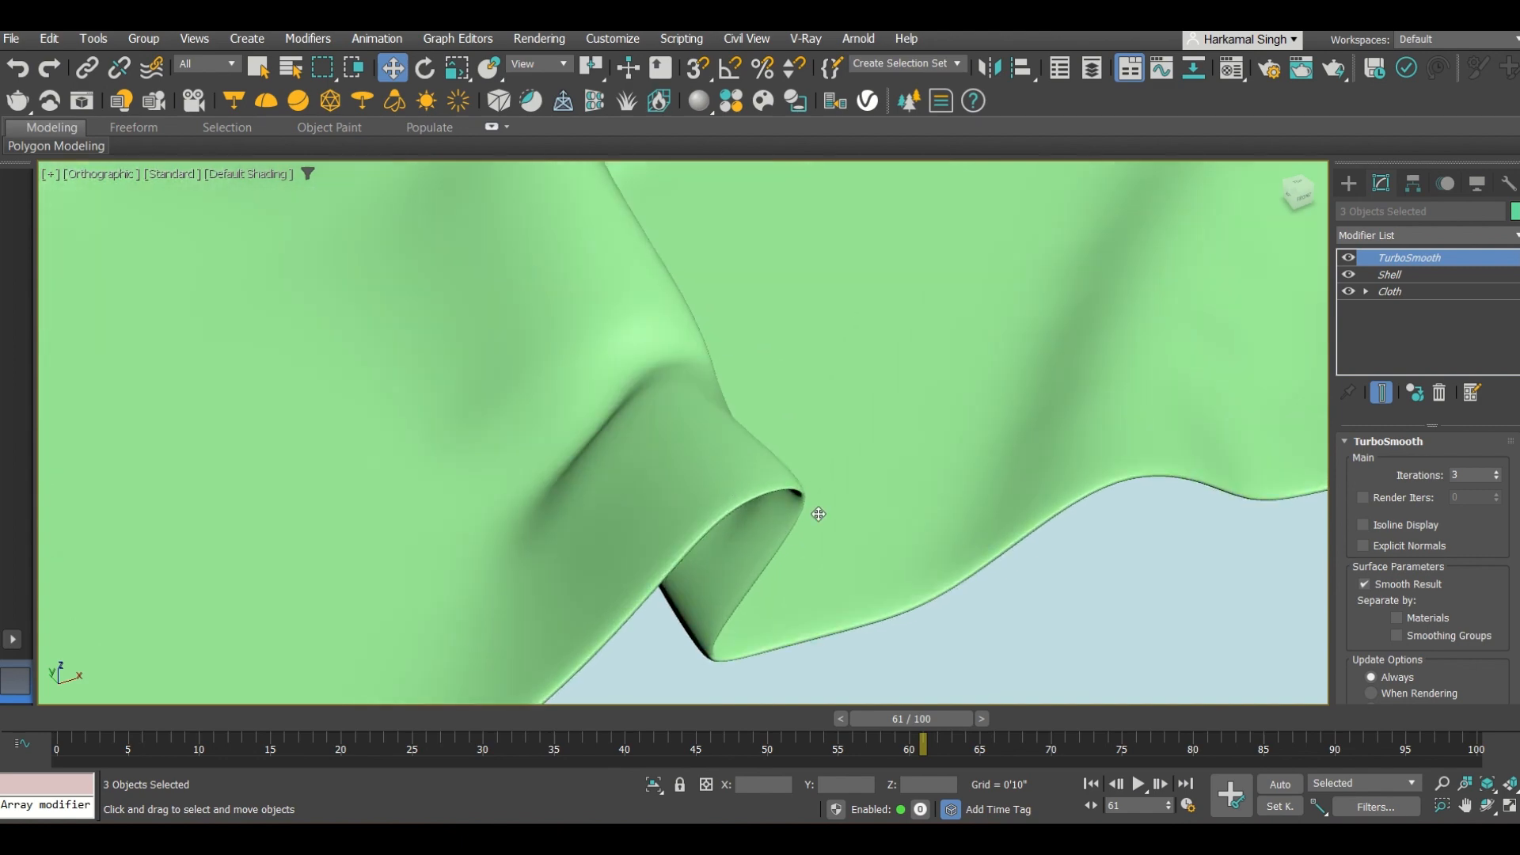
scroll(768, 410, "down", 2)
scroll(623, 404, "down", 3)
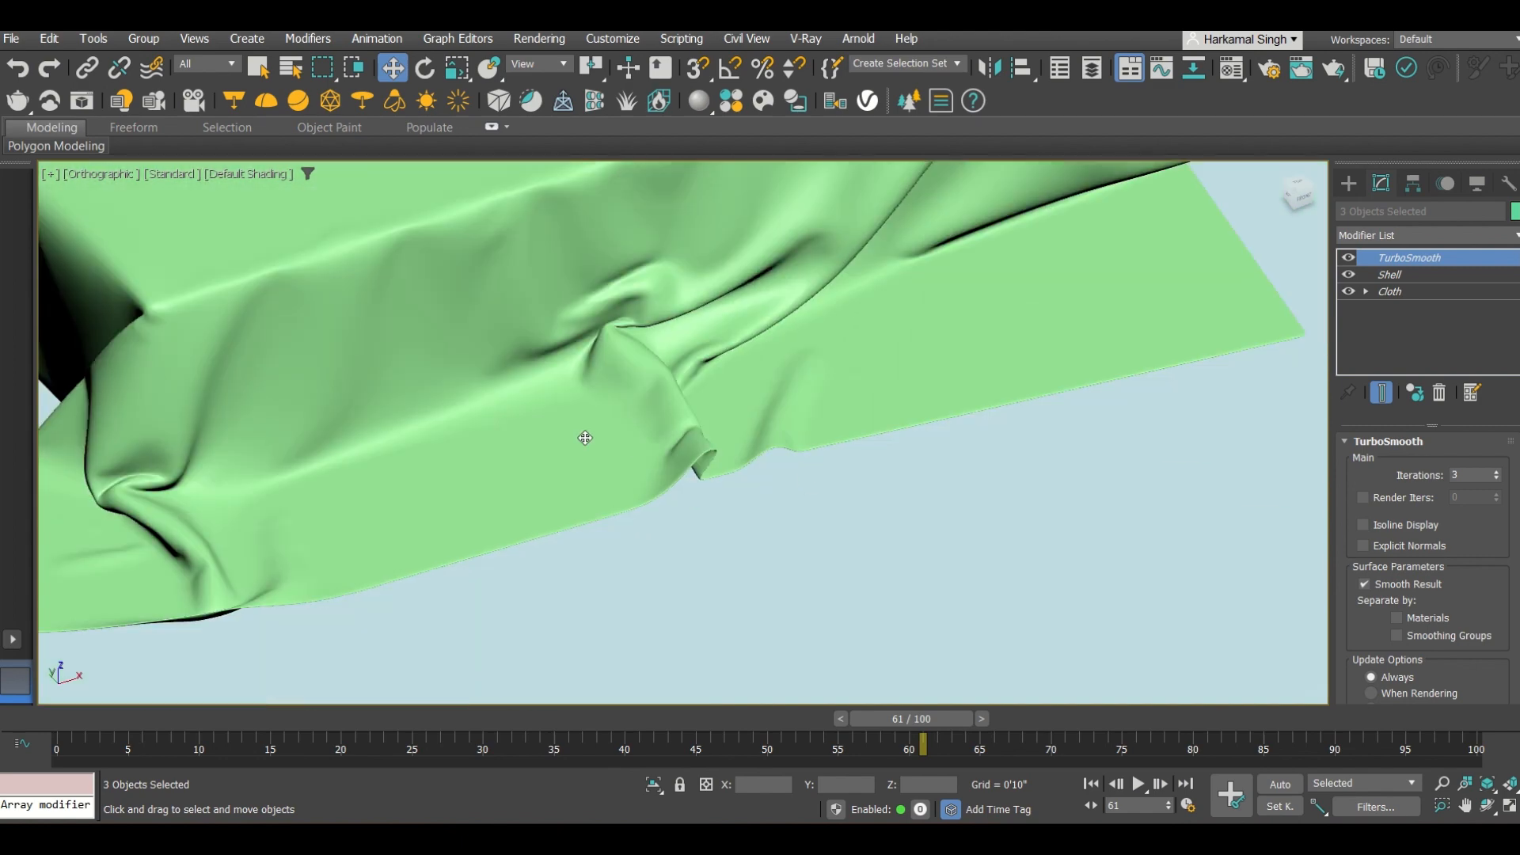
Review the smoothed bedsheet's drape along the bed box's front edge and corners, both close up and as a whole.
scroll(713, 467, "down", 2)
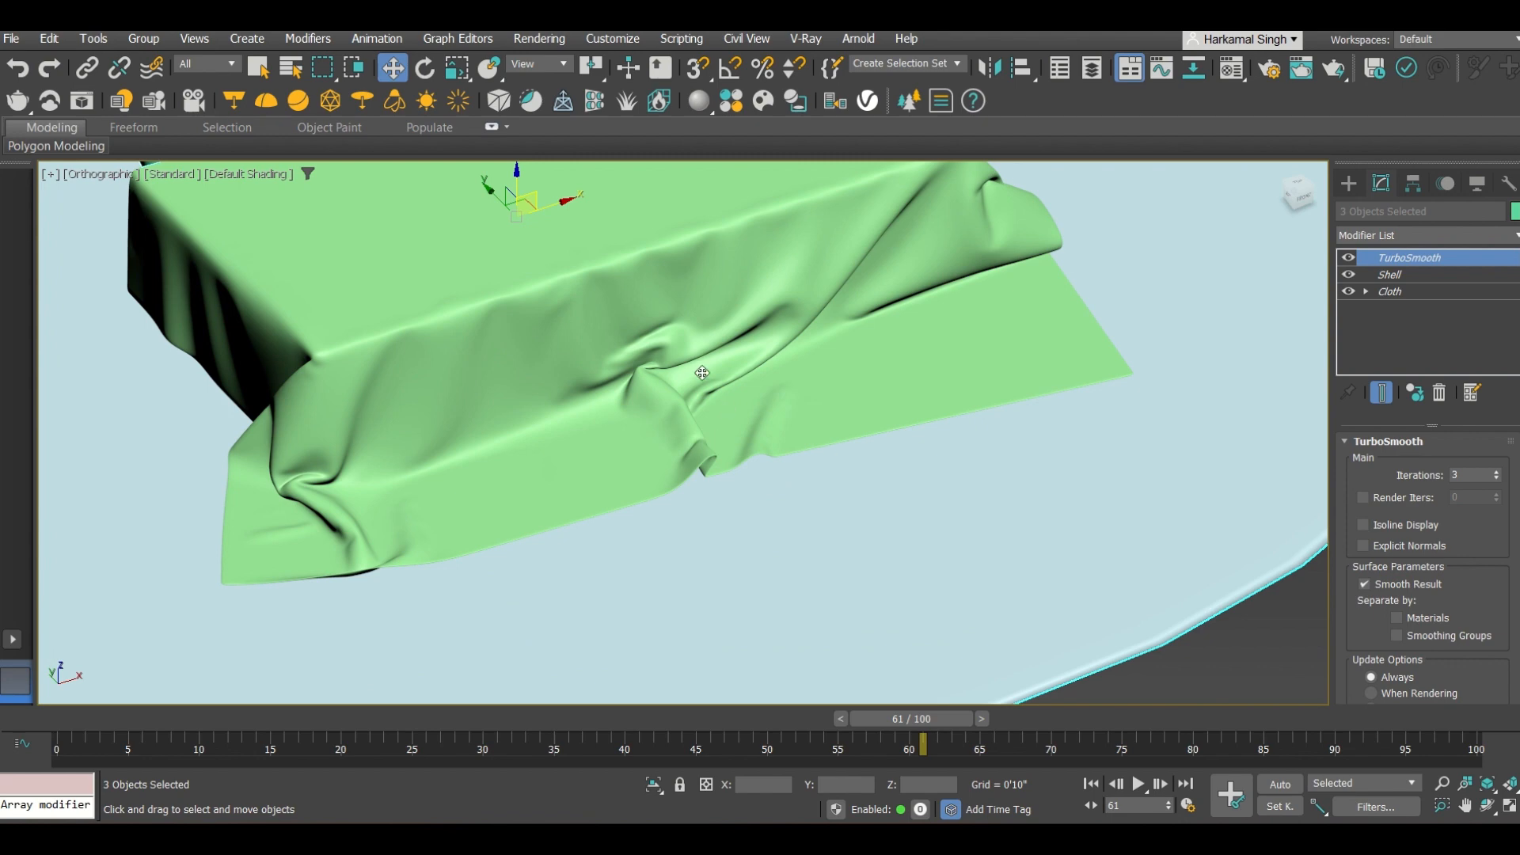
scroll(720, 388, "up", 2)
scroll(893, 393, "down", 3)
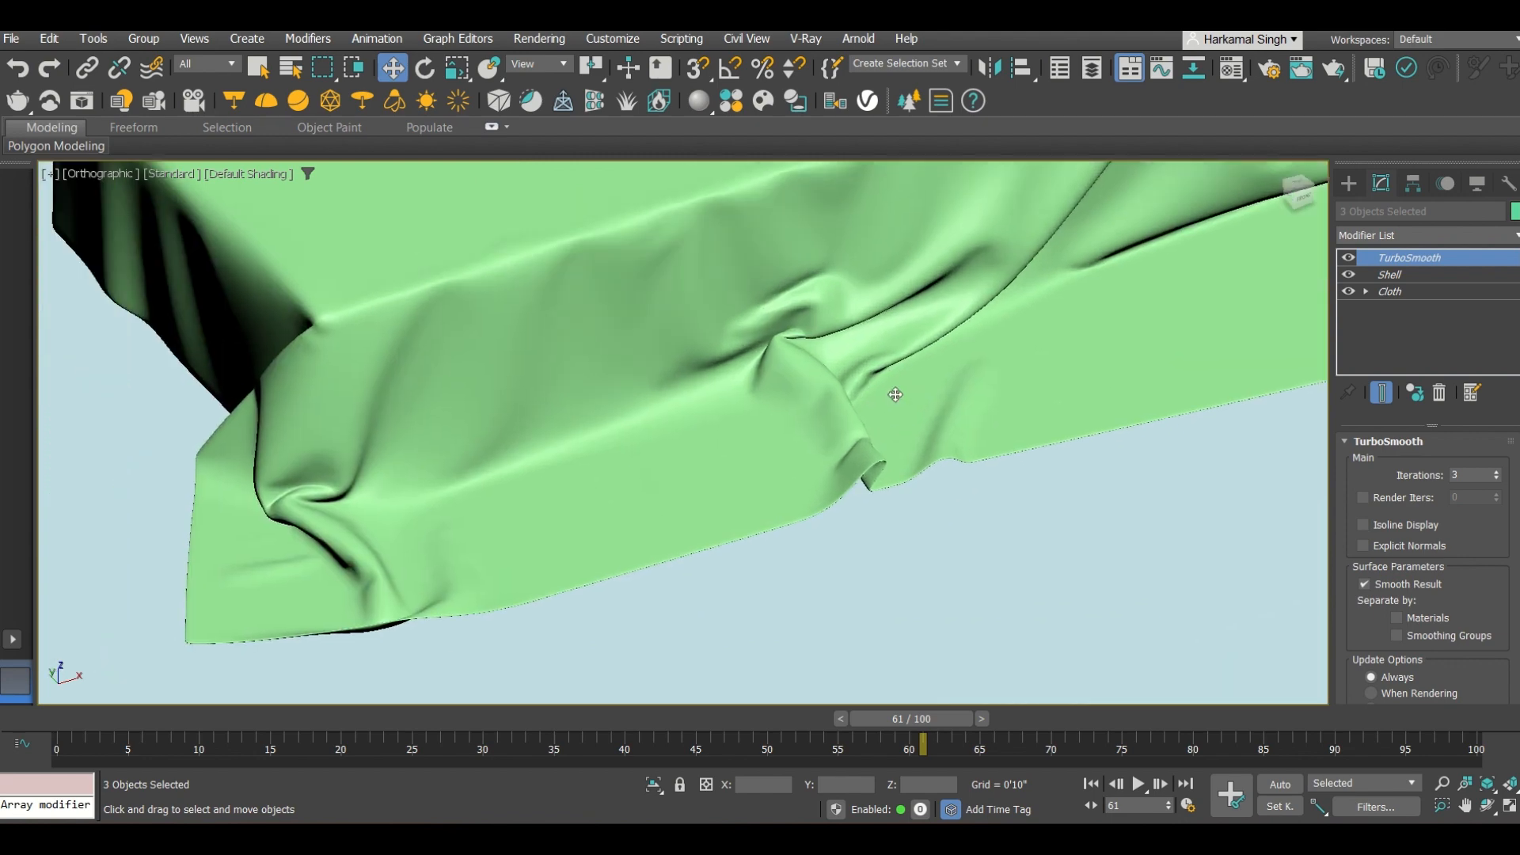
scroll(828, 529, "up", 4)
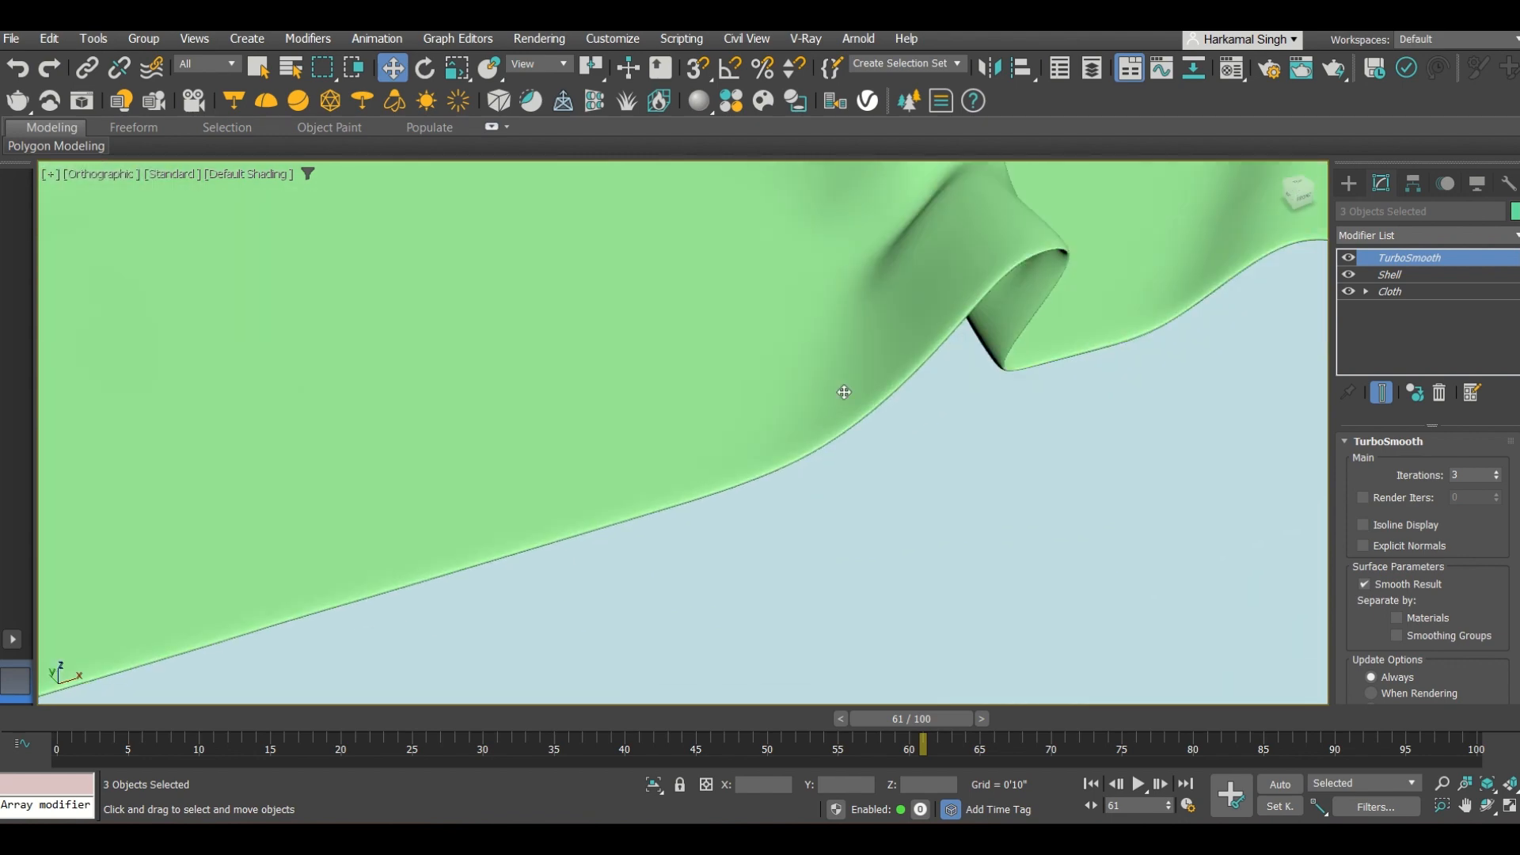
scroll(844, 390, "down", 4)
scroll(617, 539, "down", 2)
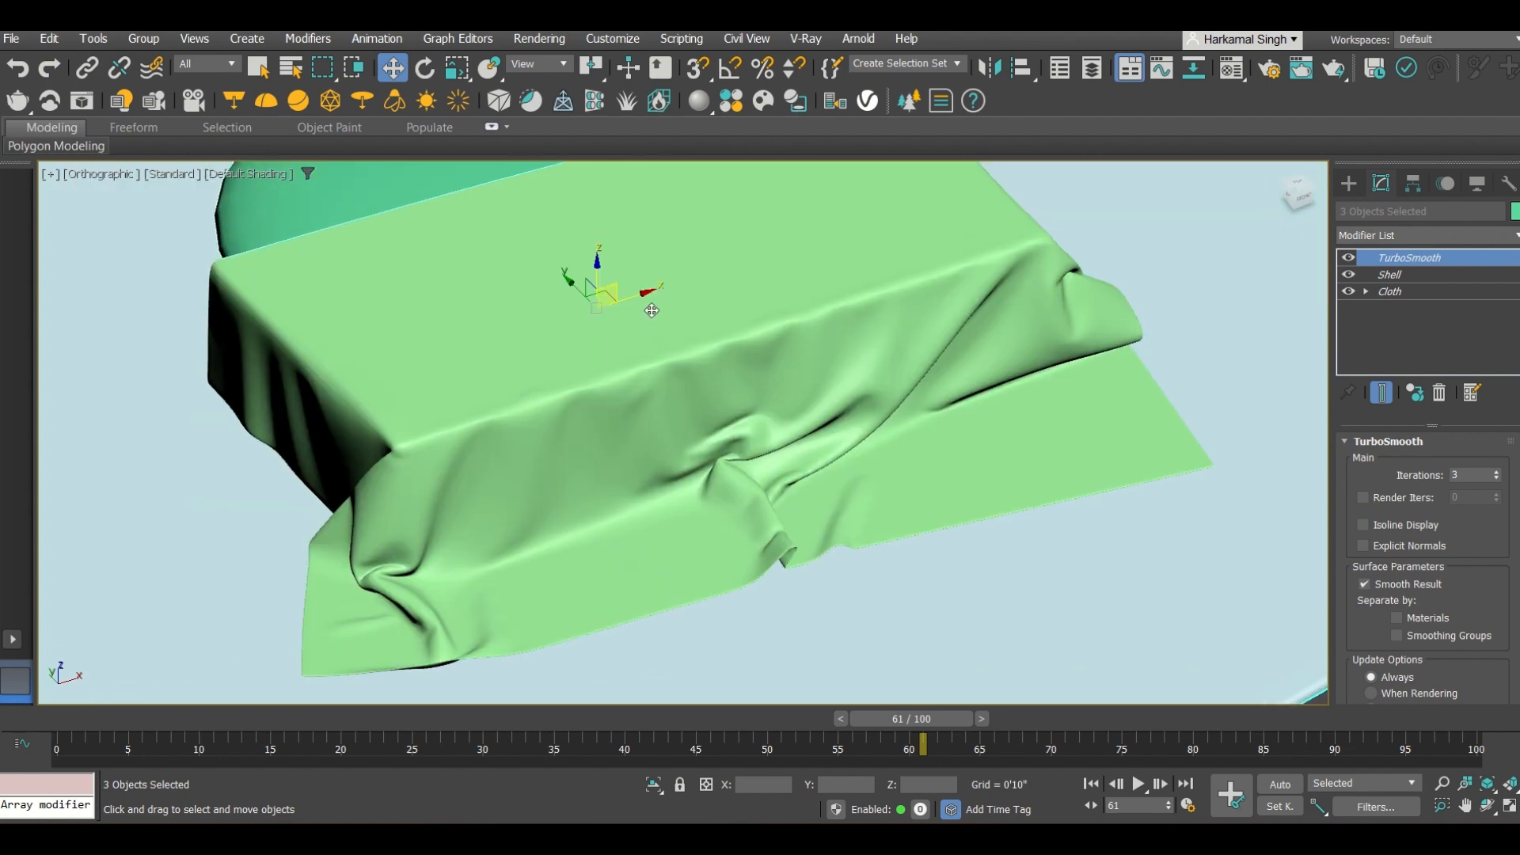
scroll(1042, 309, "up", 4)
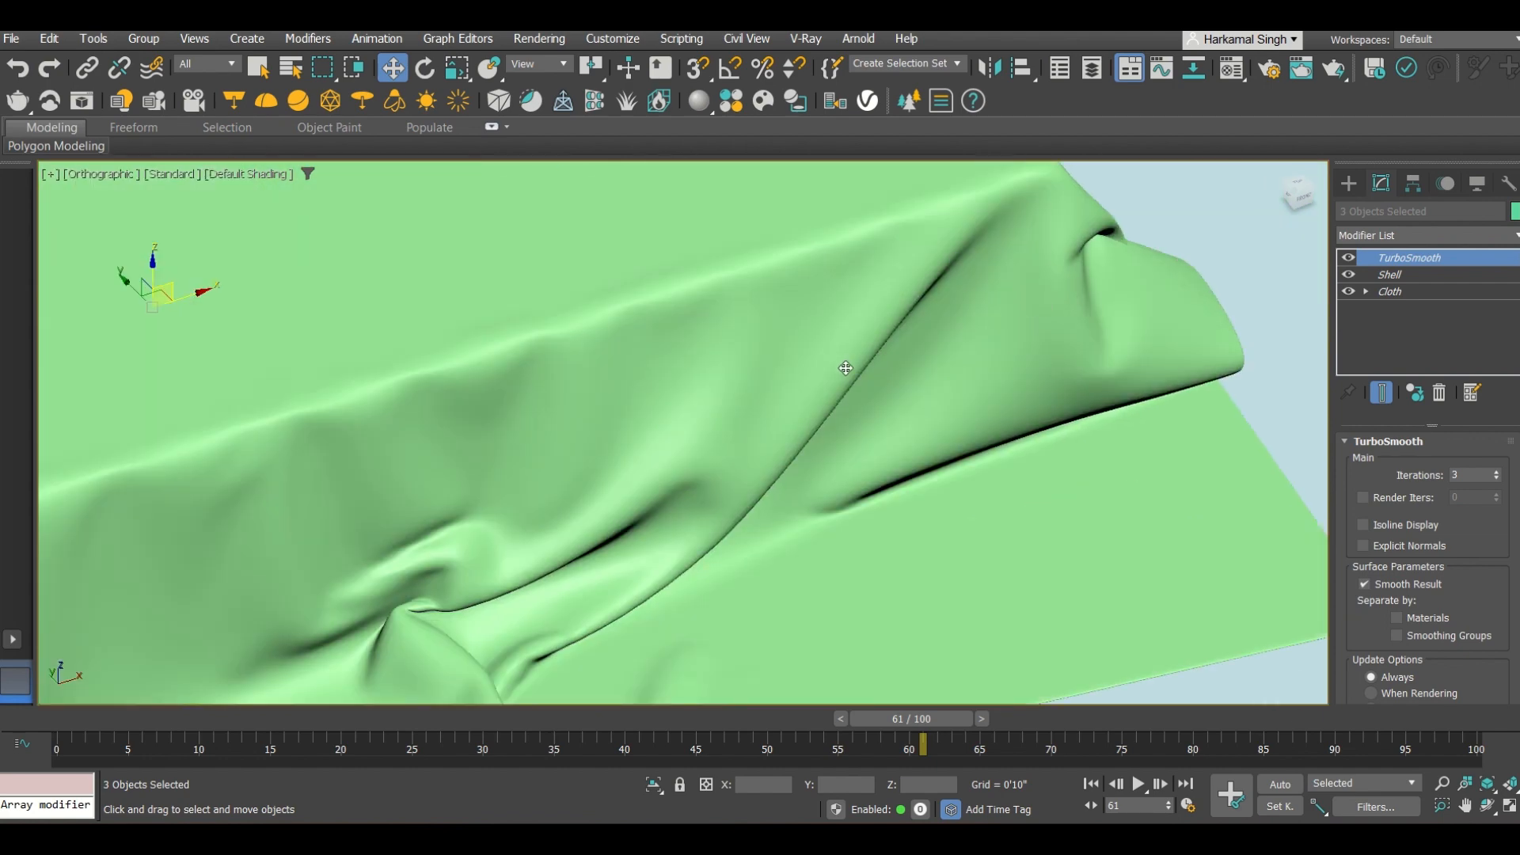
scroll(593, 364, "down", 4)
scroll(201, 533, "up", 4)
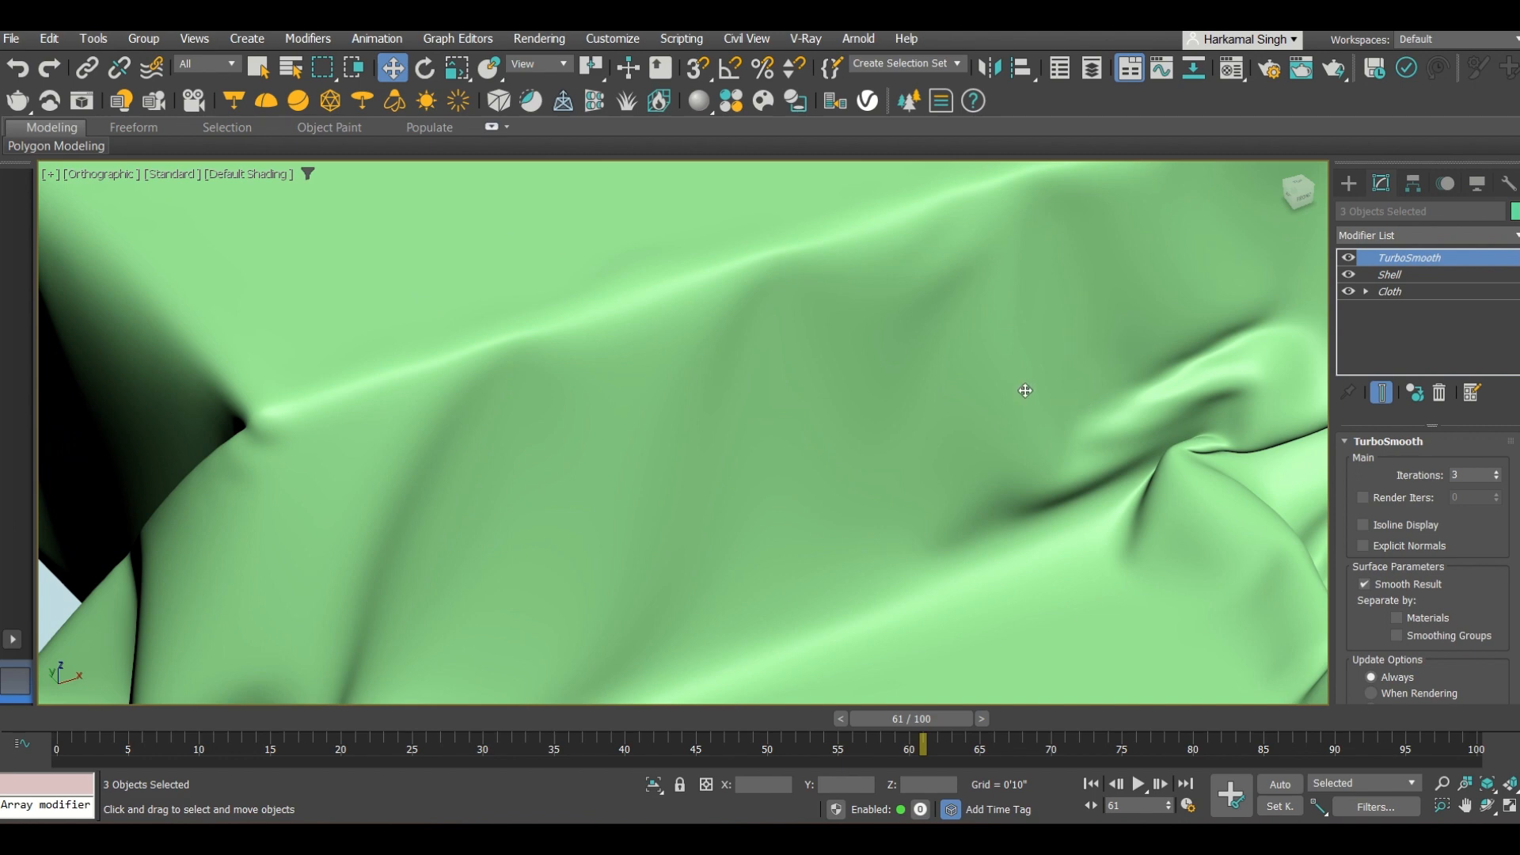
scroll(798, 390, "down", 5)
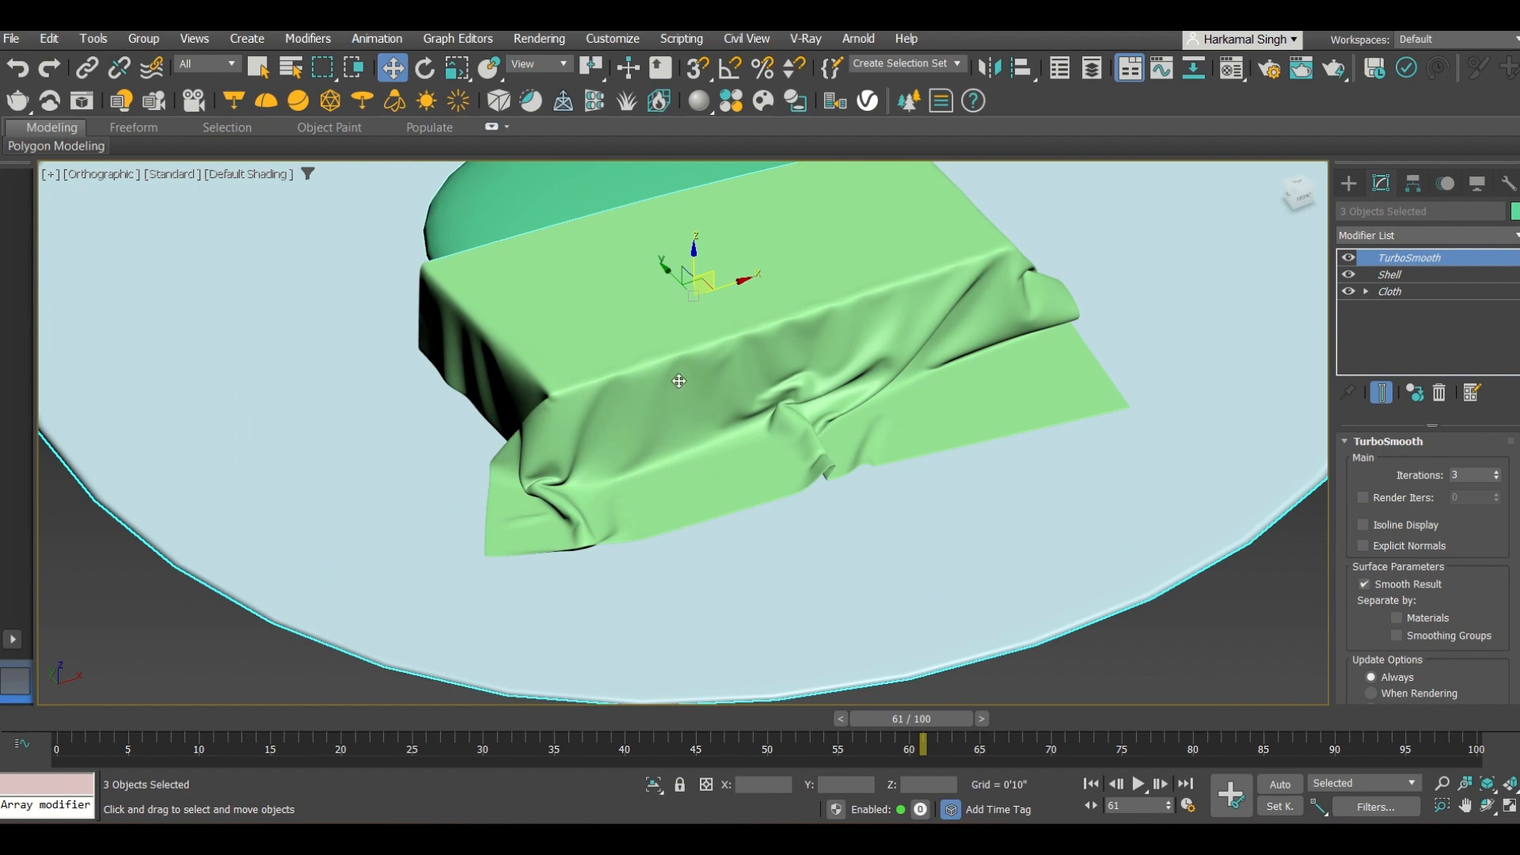
middle_click_drag(679, 381, 604, 497)
scroll(588, 454, "up", 2)
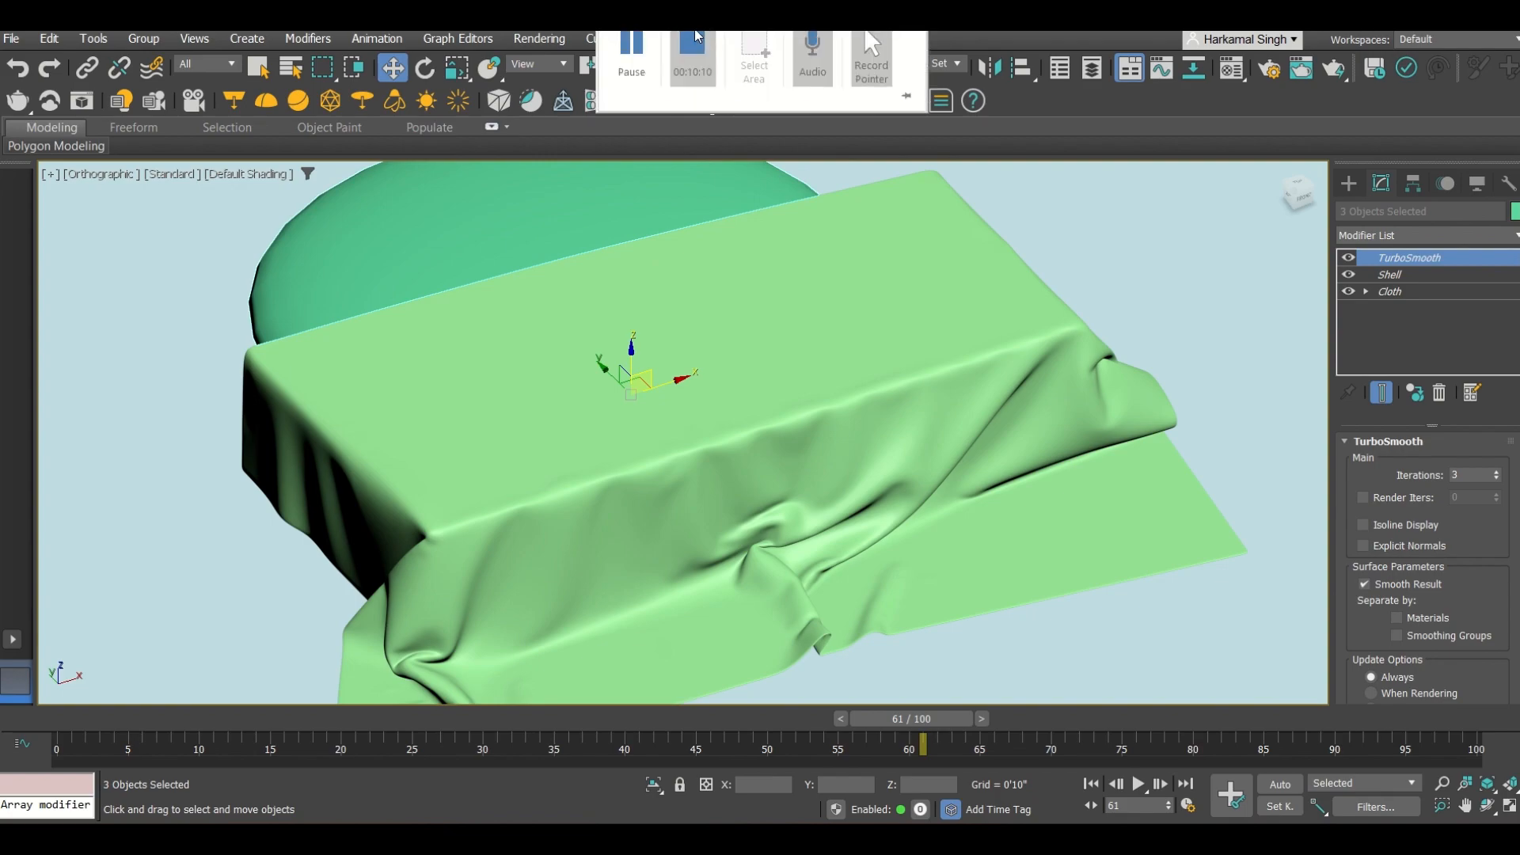
left_click(701, 46)
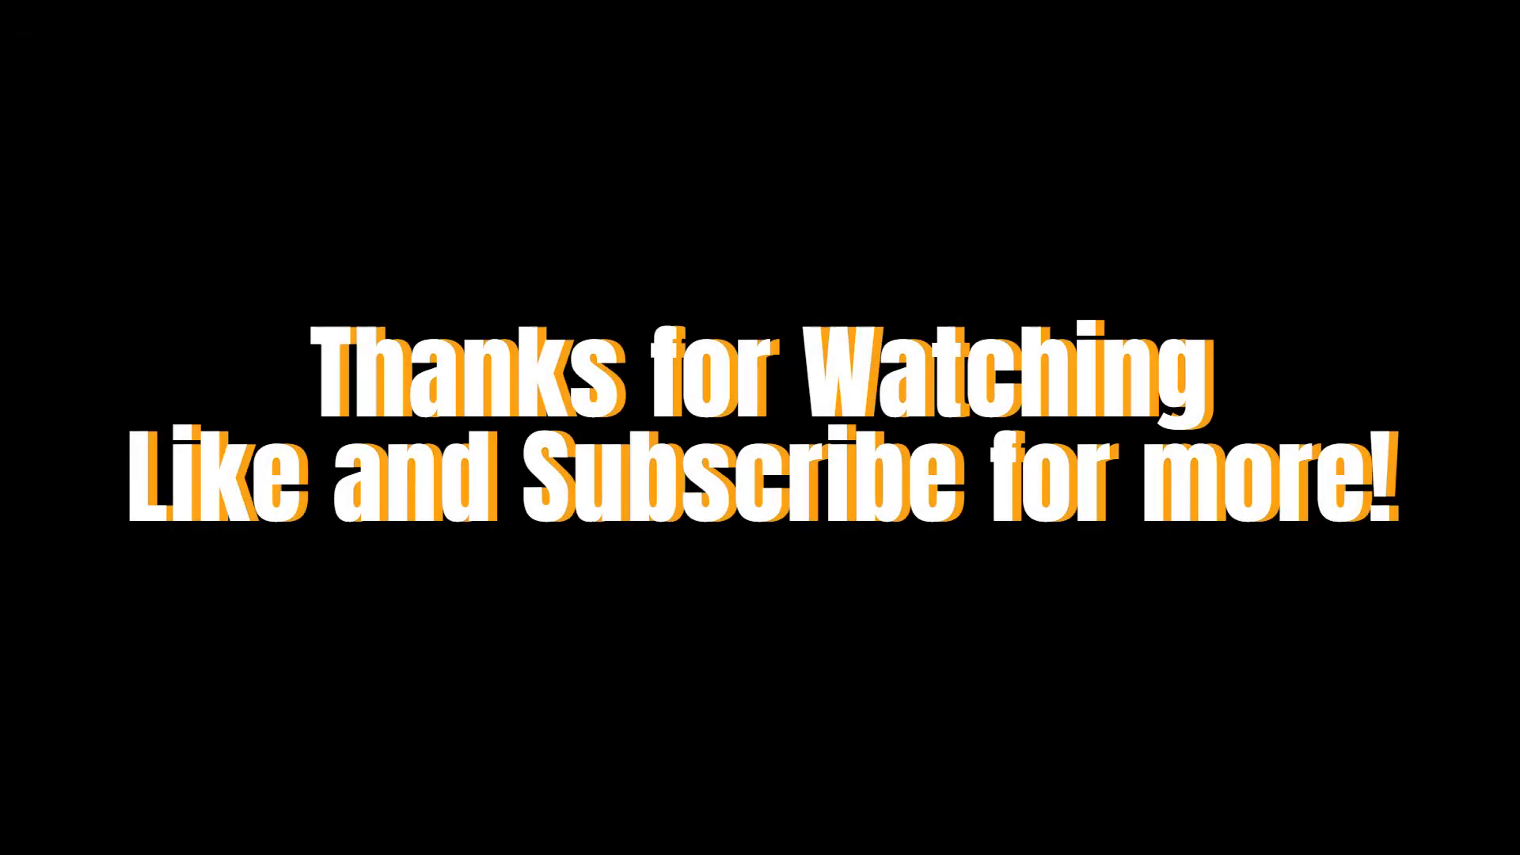